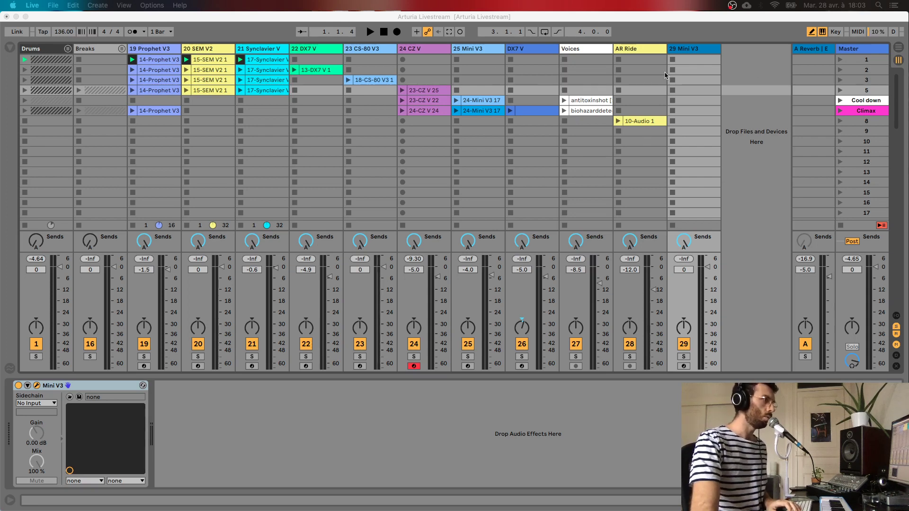
Step: Open the Mini V3 instrument window from the 29 Mini V3 track and expand its Open Mode section
{"action": "double_click", "coordinate": [688, 52]}
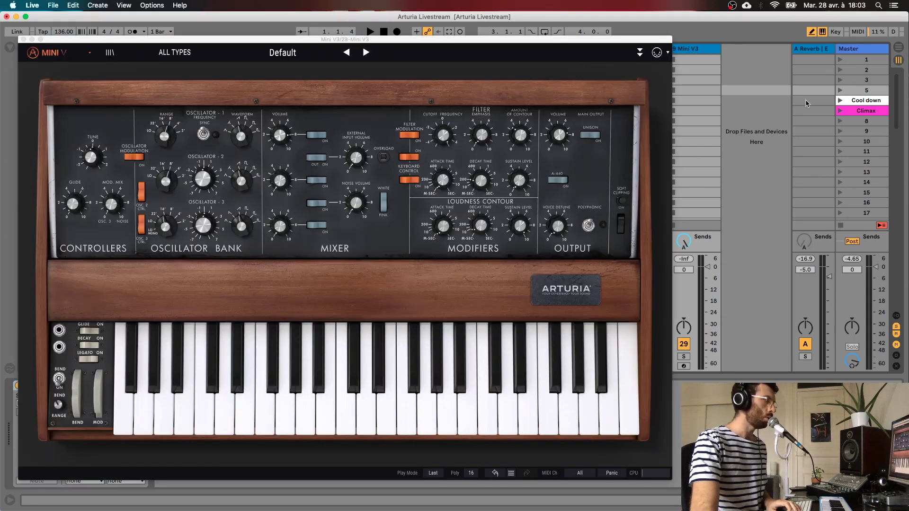
{"action": "left_click_drag", "start_coordinate": [408, 41], "coordinate": [424, 20]}
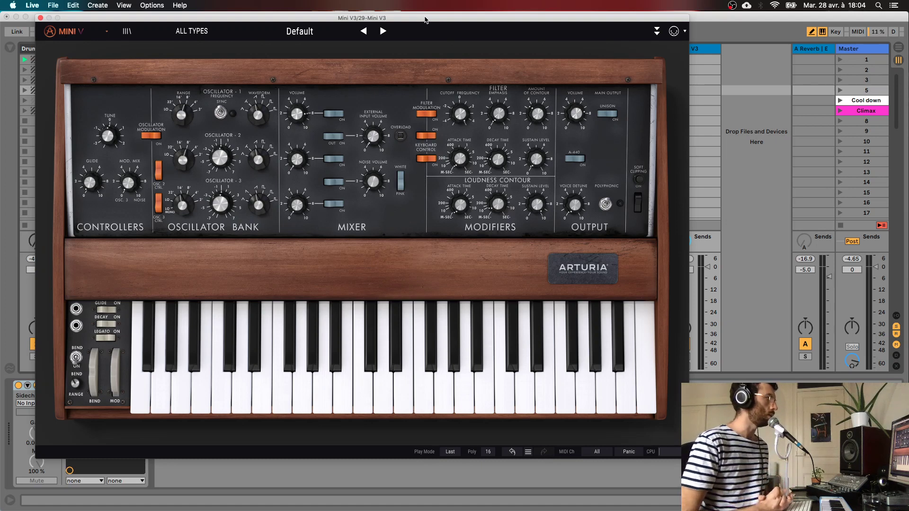
{"action": "left_click_drag", "start_coordinate": [425, 20], "coordinate": [426, 17]}
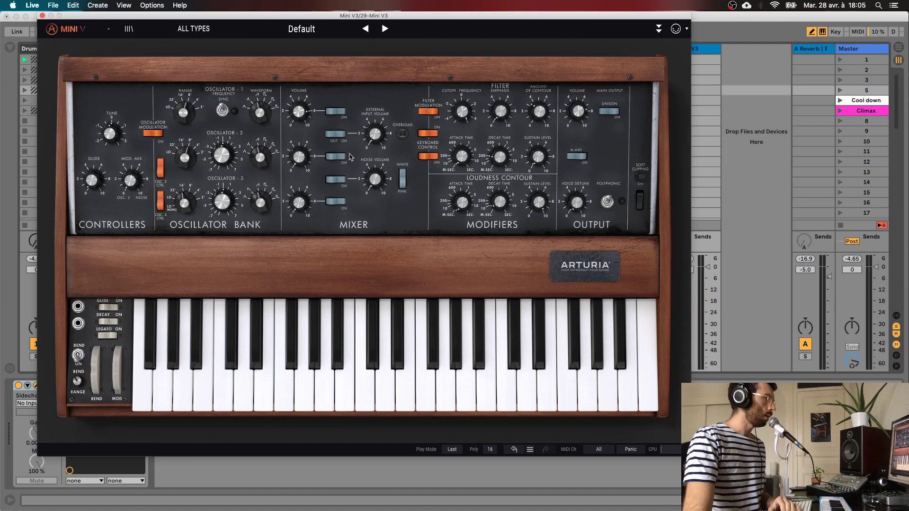
{"action": "mouse_move", "coordinate": [529, 157]}
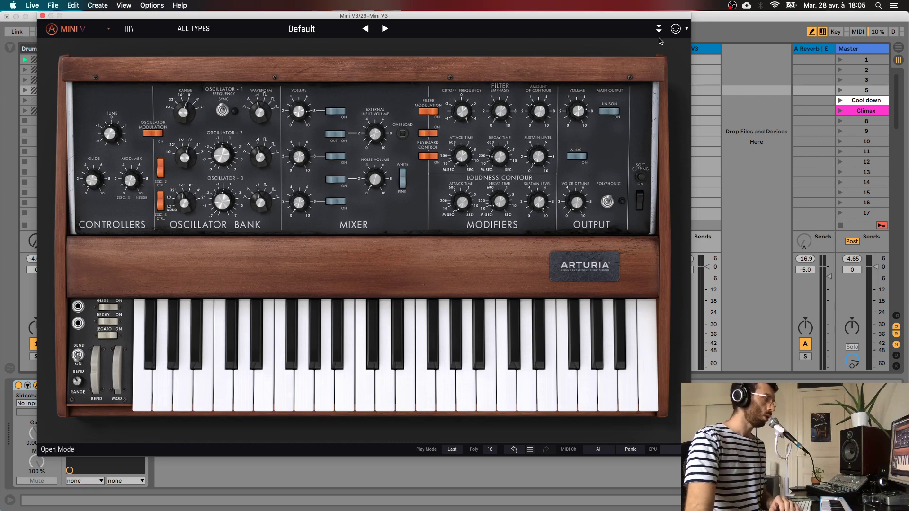
{"action": "left_click", "coordinate": [657, 33]}
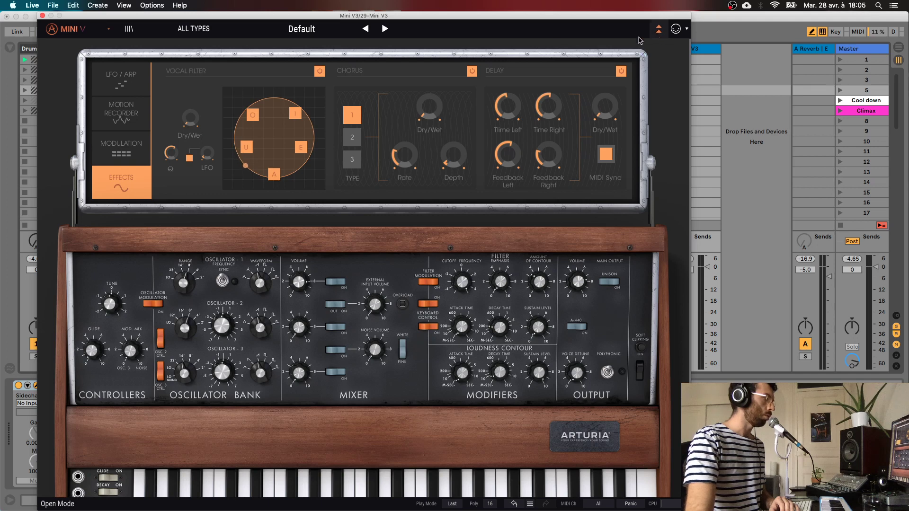
Step: Arm the 29 Mini V3 track for recording and start the arpeggiator in the synth's LFO/ARP section
{"action": "left_click", "coordinate": [123, 91]}
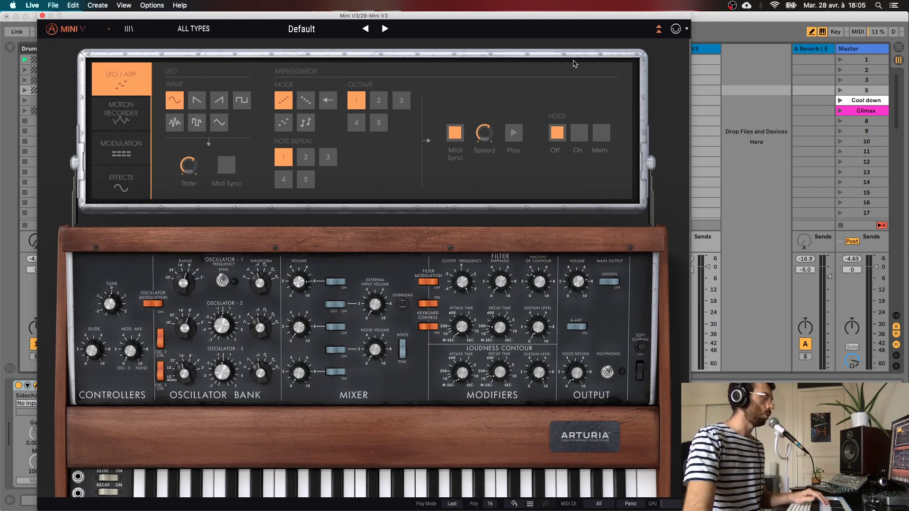
{"action": "left_click_drag", "start_coordinate": [593, 16], "coordinate": [558, 10]}
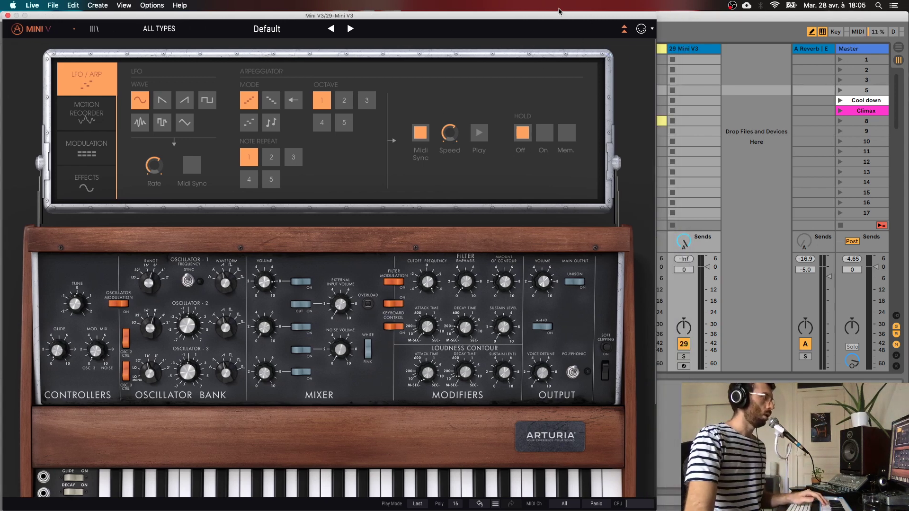
{"action": "left_click", "coordinate": [683, 366]}
{"action": "left_click", "coordinate": [432, 17]}
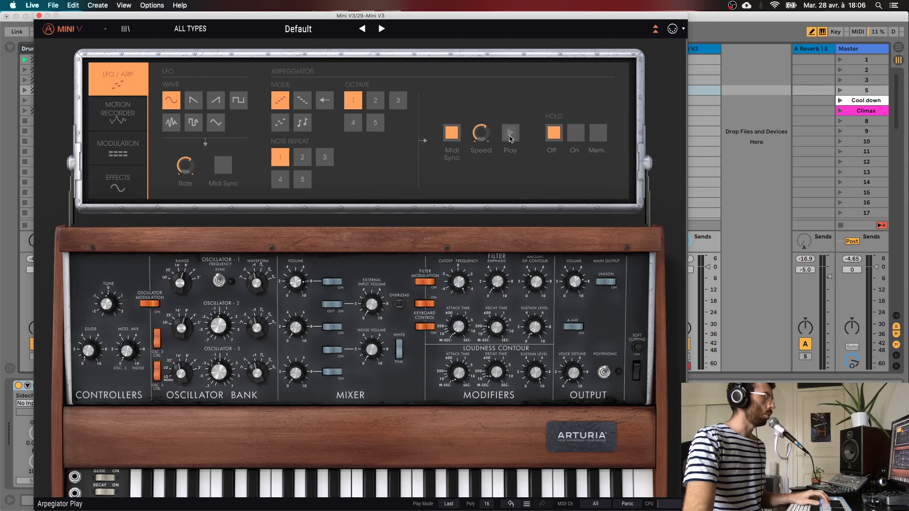
{"action": "left_click", "coordinate": [510, 133]}
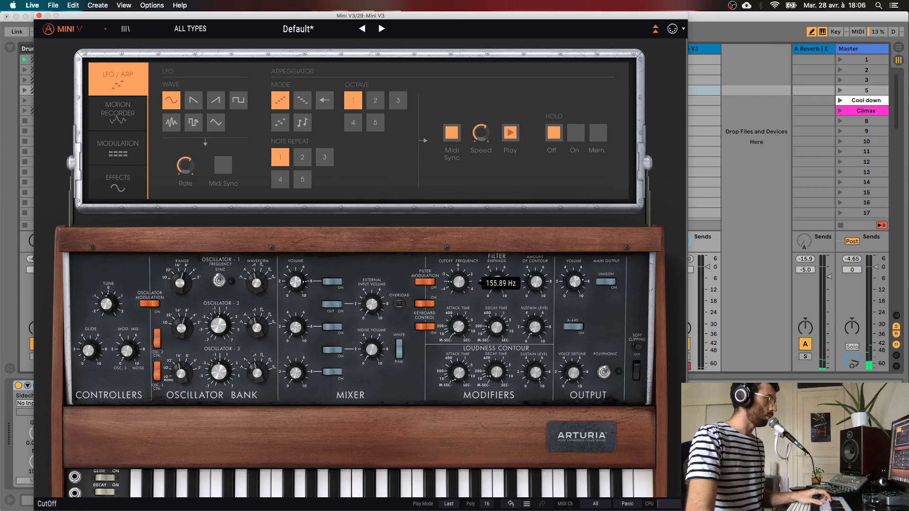
{"action": "mouse_move", "coordinate": [537, 282]}
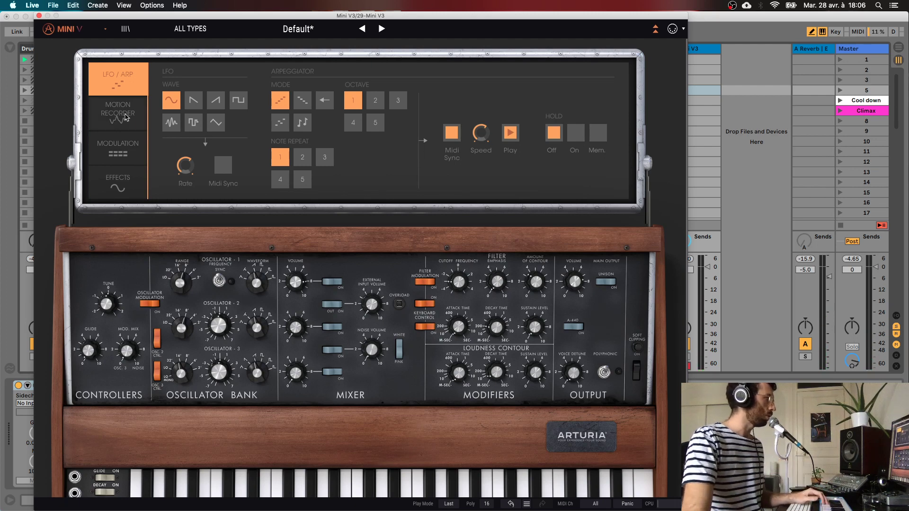
Step: Enable the Motion Recorder with CutOff as Curve 1's destination and redraw parts of its curve
{"action": "left_click", "coordinate": [126, 118]}
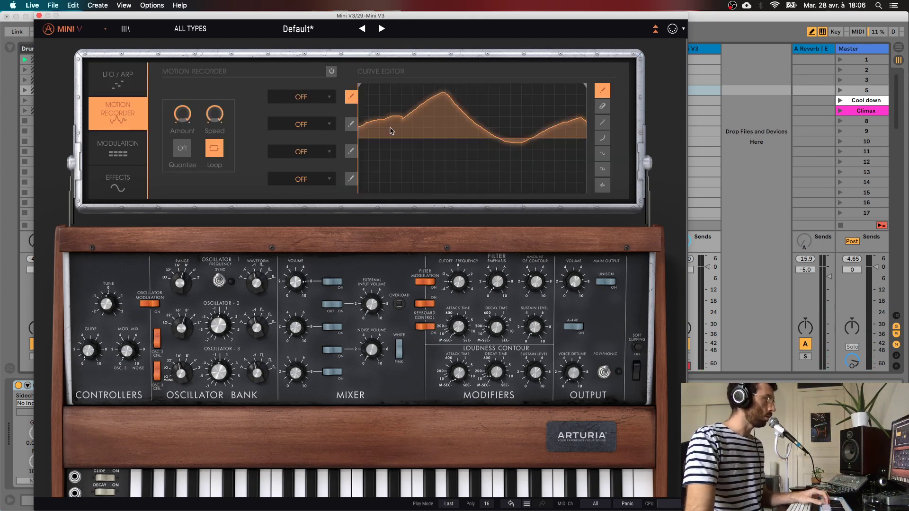
{"action": "left_click", "coordinate": [331, 71]}
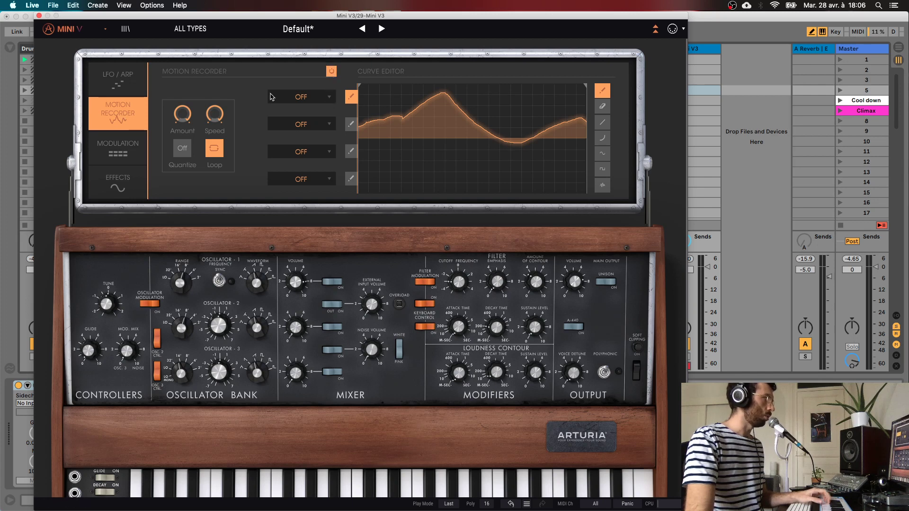
{"action": "left_click", "coordinate": [312, 99]}
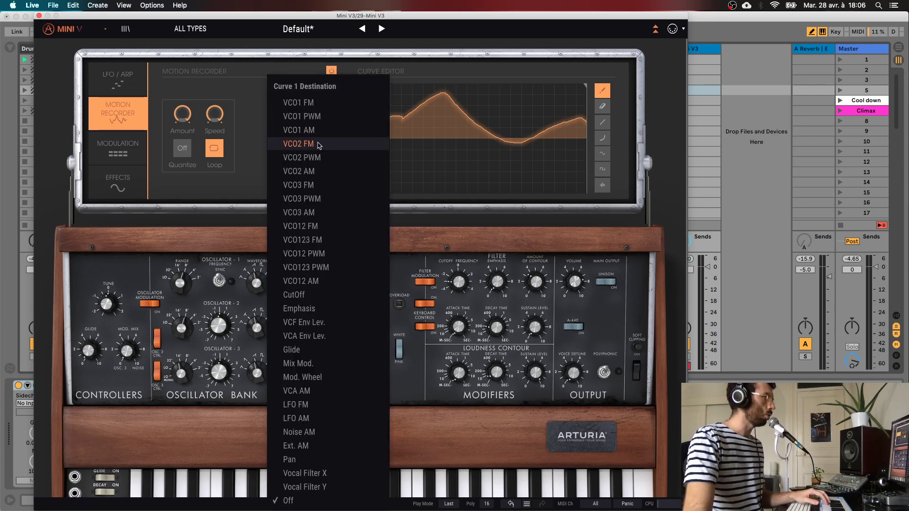
{"action": "left_click", "coordinate": [331, 294]}
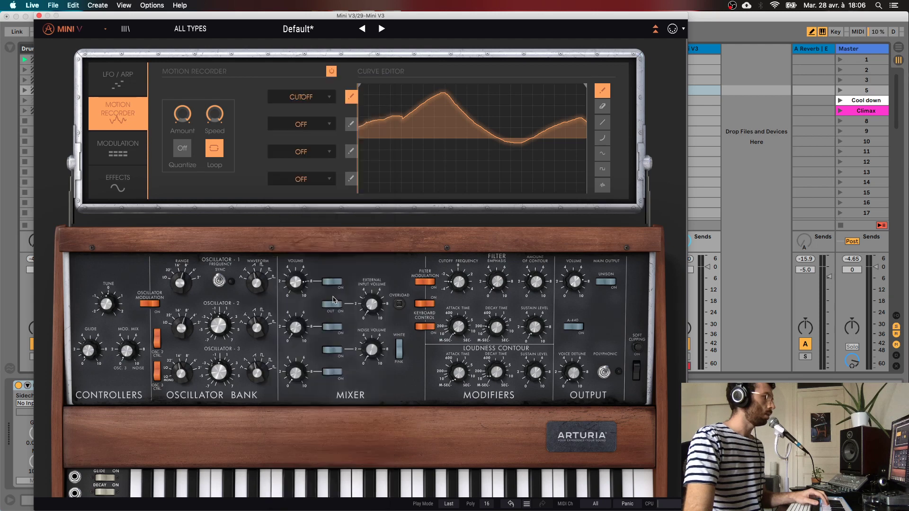
{"action": "mouse_move", "coordinate": [365, 126]}
{"action": "left_mouse_down"}
{"action": "mouse_move", "coordinate": [459, 115]}
{"action": "mouse_move", "coordinate": [537, 146]}
{"action": "left_mouse_up"}
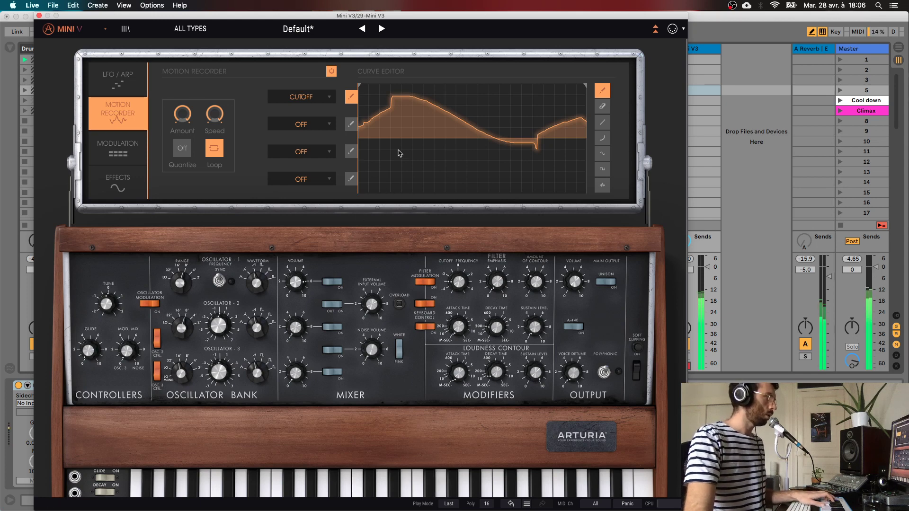
Step: Slow down the Motion Recorder's Curve 1, check the LFO/ARP page, and raise the curve's speed again
{"action": "mouse_move", "coordinate": [215, 116]}
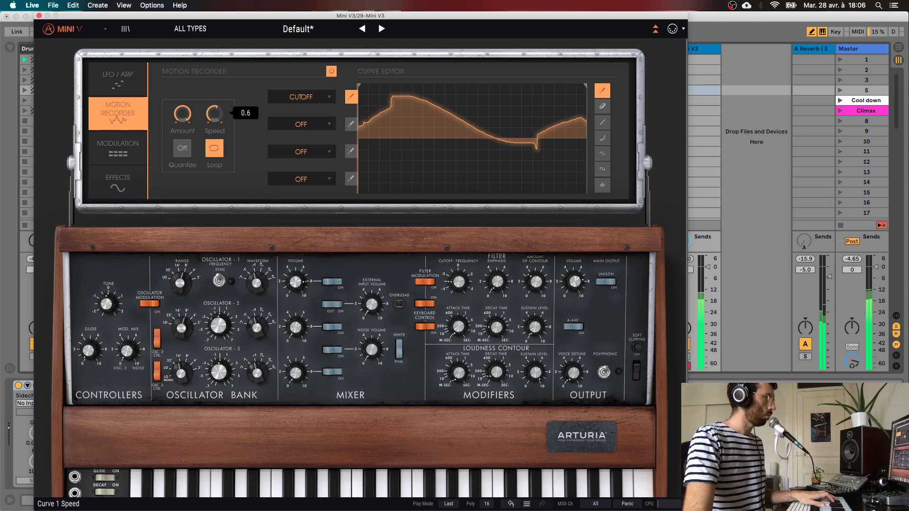
{"action": "left_click", "coordinate": [116, 85]}
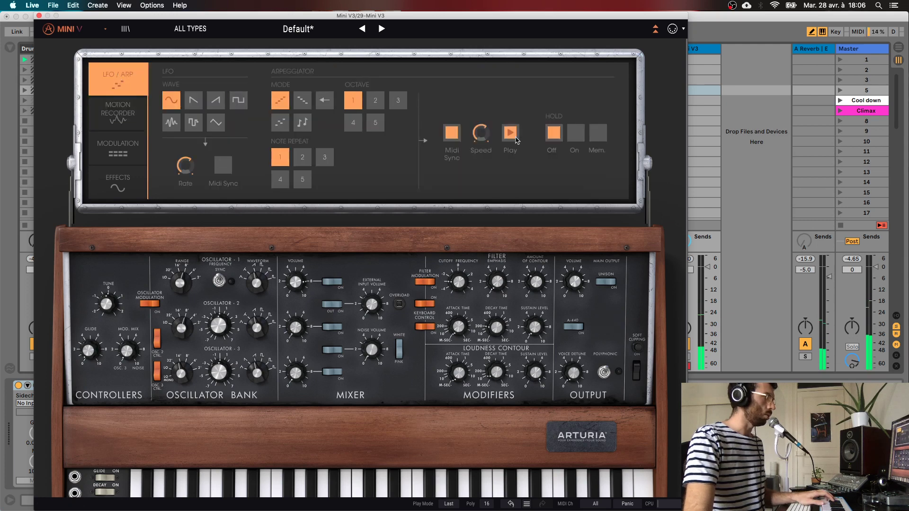
{"action": "left_click", "coordinate": [102, 109]}
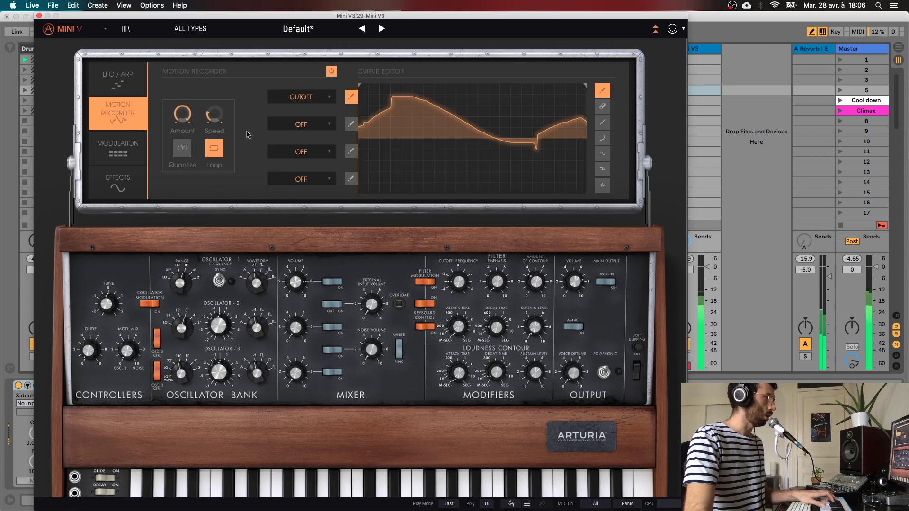
{"action": "mouse_move", "coordinate": [218, 115]}
{"action": "left_click_drag", "start_coordinate": [215, 115], "coordinate": [215, 89]}
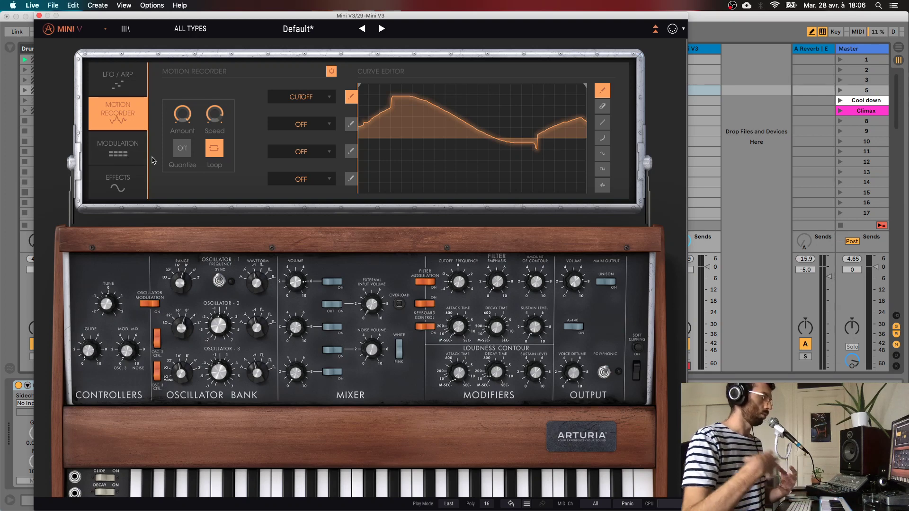
Step: Review the modulation matrix routings and the vocal filter, chorus and delay effects
{"action": "left_click", "coordinate": [130, 157]}
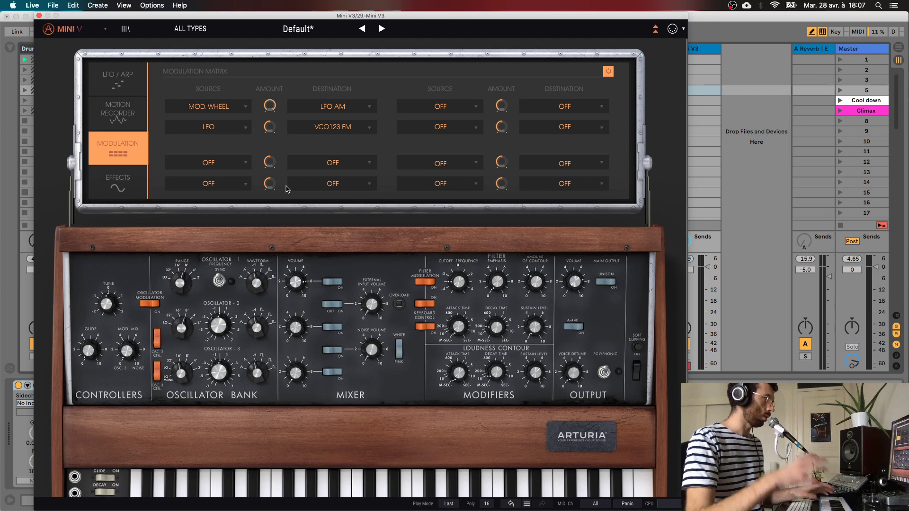
{"action": "left_click", "coordinate": [138, 181]}
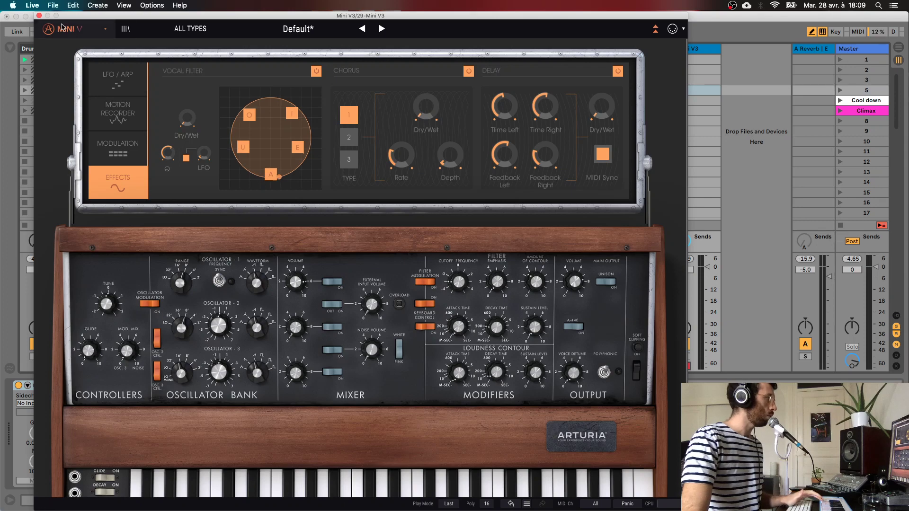
Step: Open the preset browser, look through the full preset list and load the Airport Scene preset
{"action": "left_click", "coordinate": [127, 29]}
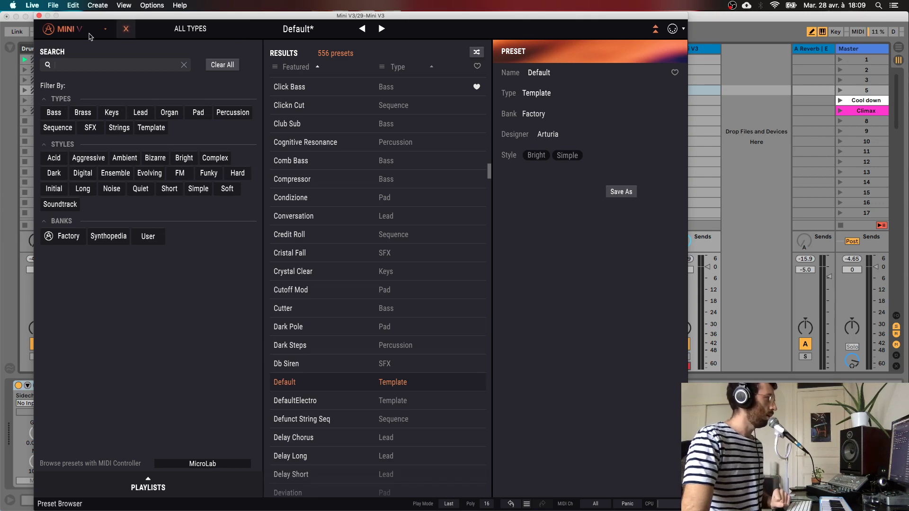
{"action": "left_click", "coordinate": [125, 30]}
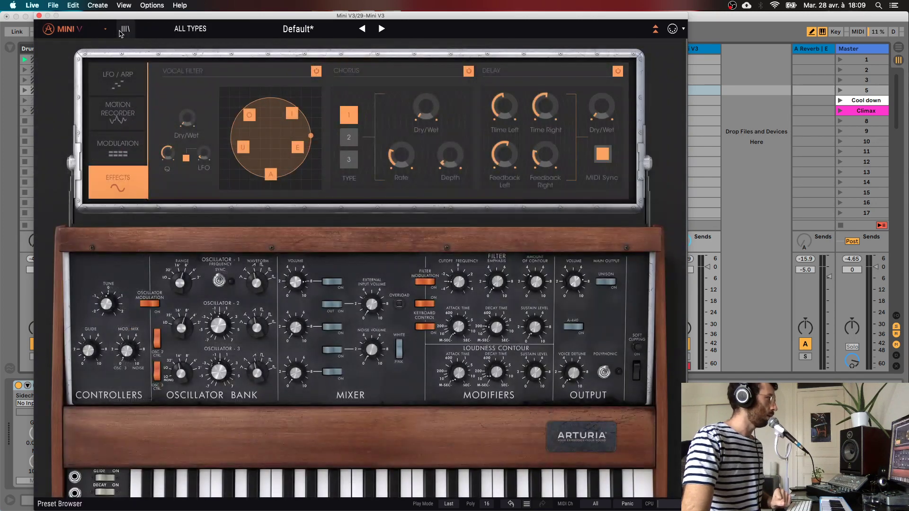
{"action": "left_click", "coordinate": [124, 30]}
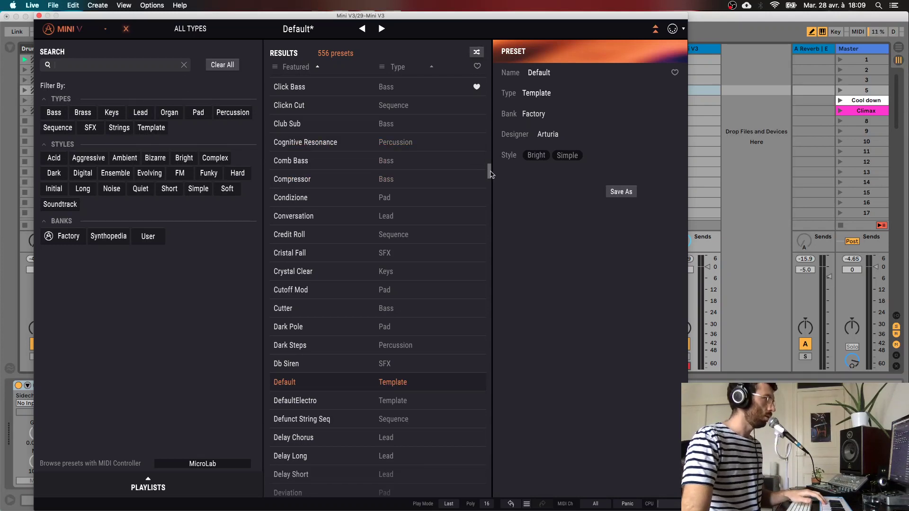
{"action": "left_click_drag", "start_coordinate": [490, 173], "coordinate": [493, 81]}
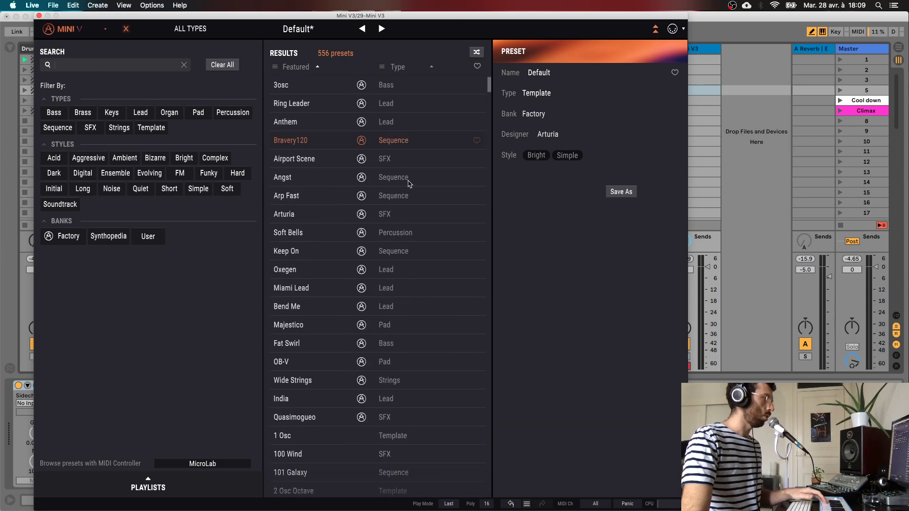
{"action": "scroll", "coordinate": [395, 184], "scroll_direction": "down", "scroll_amount": 2}
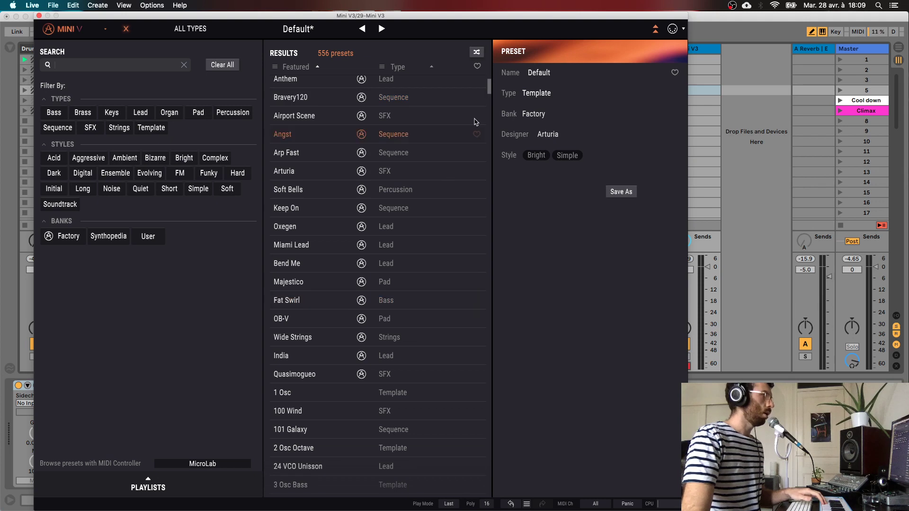
{"action": "left_click_drag", "start_coordinate": [492, 89], "coordinate": [491, 169]}
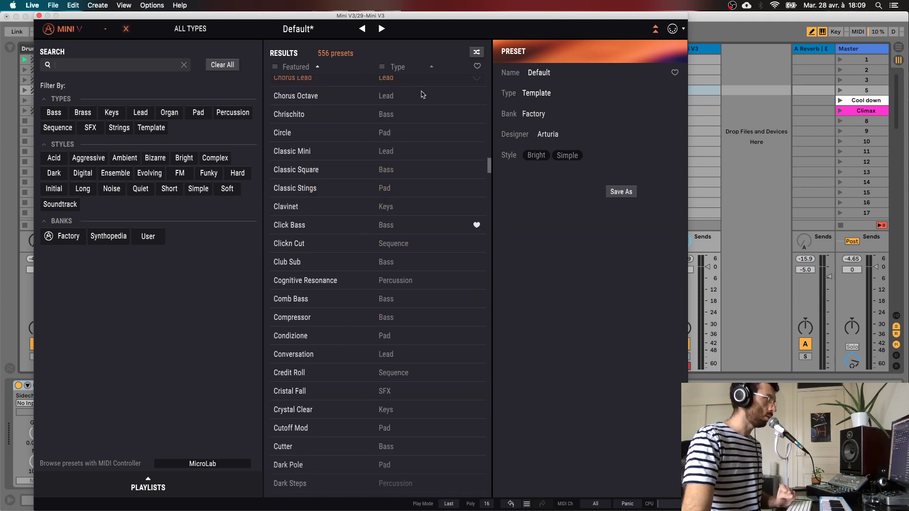
{"action": "left_click_drag", "start_coordinate": [493, 170], "coordinate": [503, 84]}
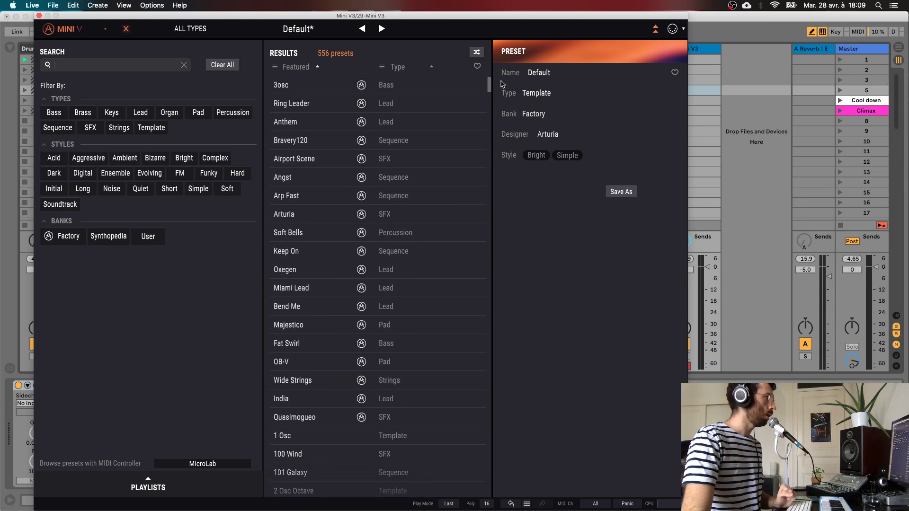
{"action": "left_click", "coordinate": [290, 159]}
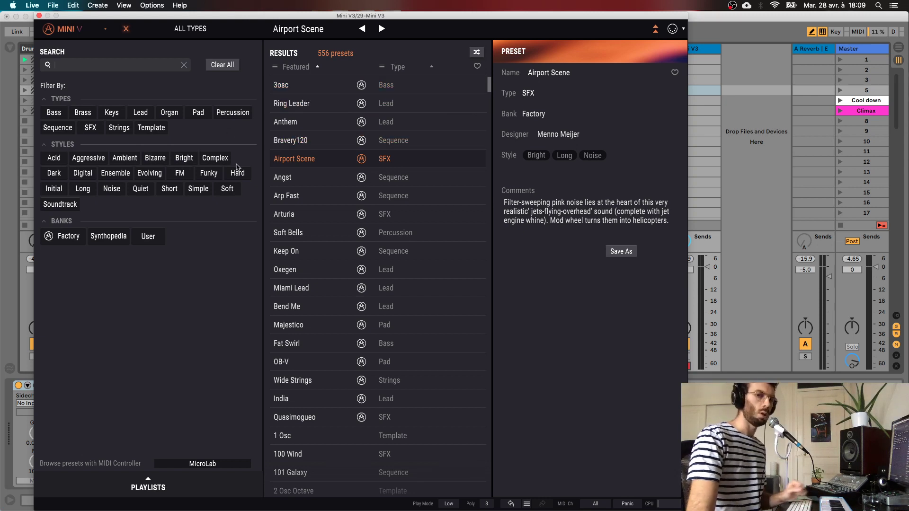
Step: Filter the presets by the Bass type and load the Fat Swirl preset
{"action": "left_click", "coordinate": [52, 113]}
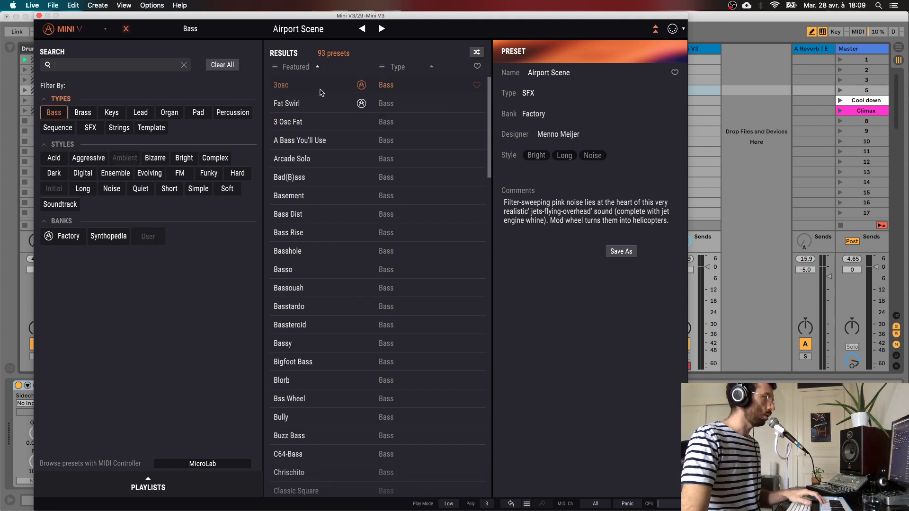
{"action": "left_click", "coordinate": [334, 101]}
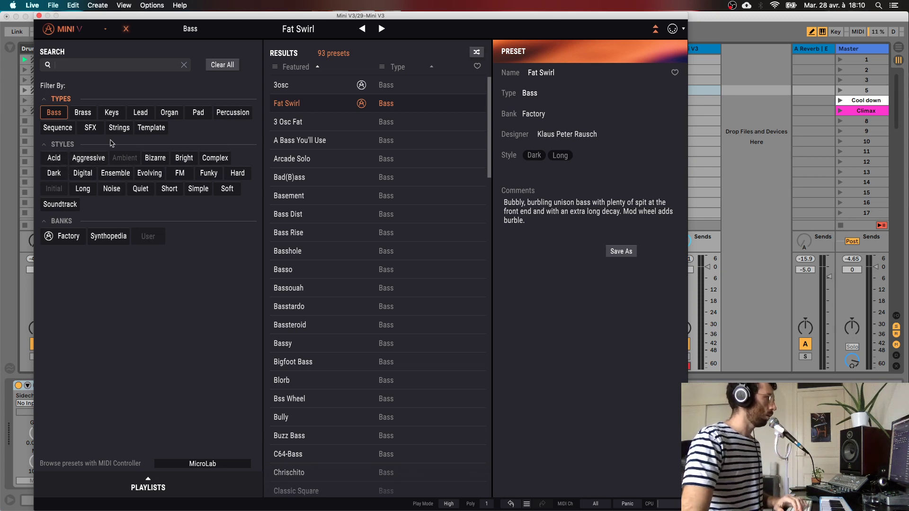
Step: Narrow the bass presets to the Acid style, load Buzz Bass and close the Mini V3 window
{"action": "left_click", "coordinate": [58, 161]}
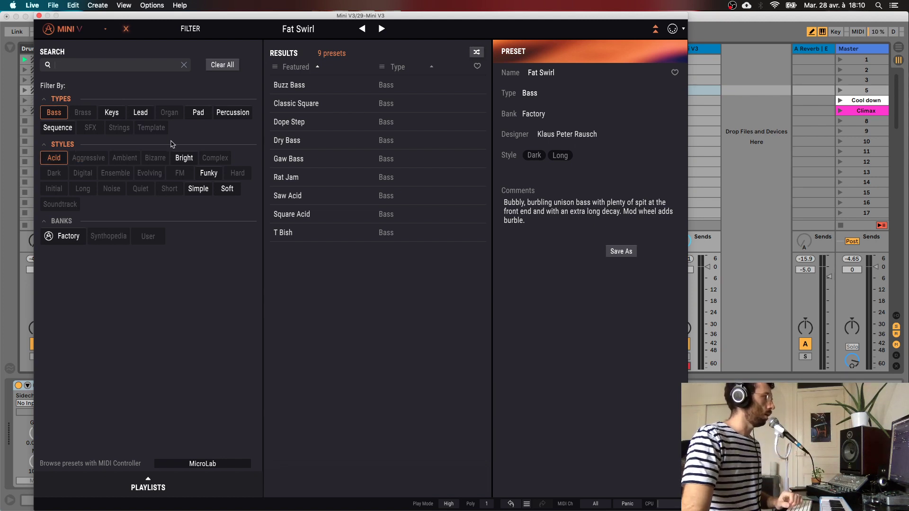
{"action": "left_click", "coordinate": [298, 87]}
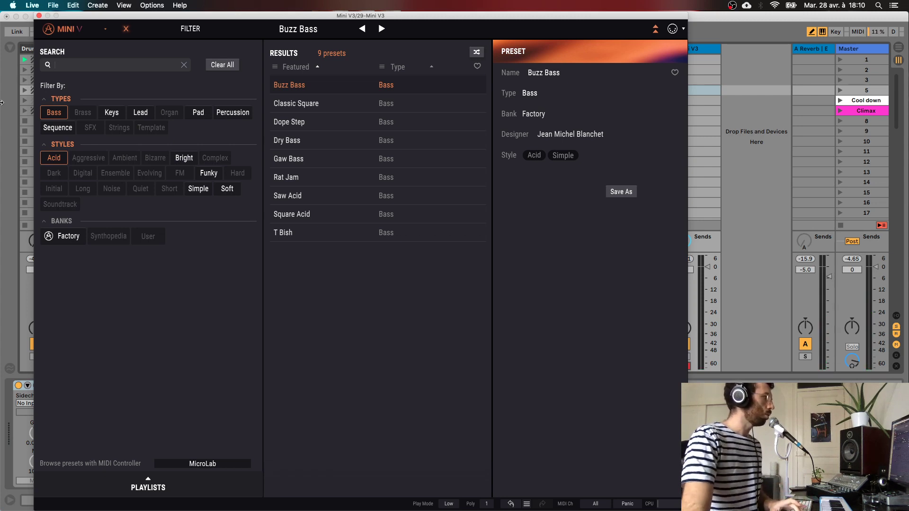
{"action": "left_click_drag", "start_coordinate": [296, 19], "coordinate": [377, 19]}
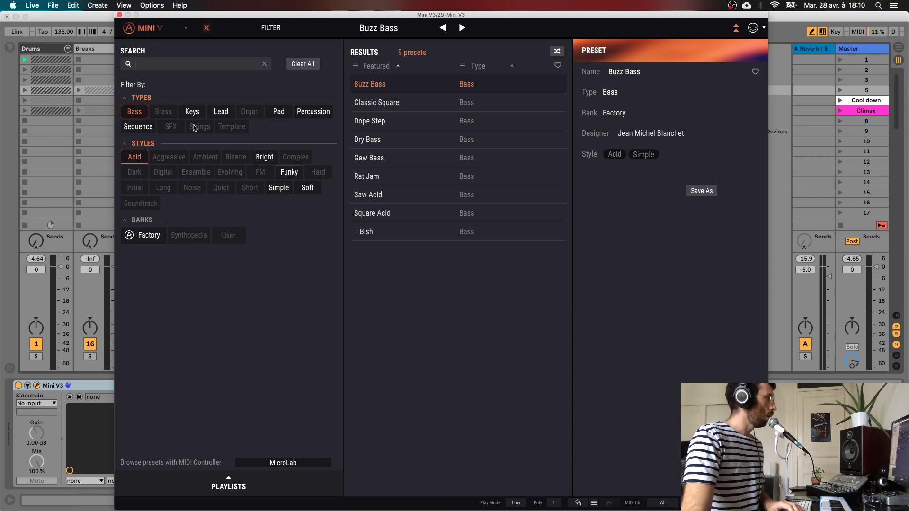
{"action": "left_click", "coordinate": [119, 15]}
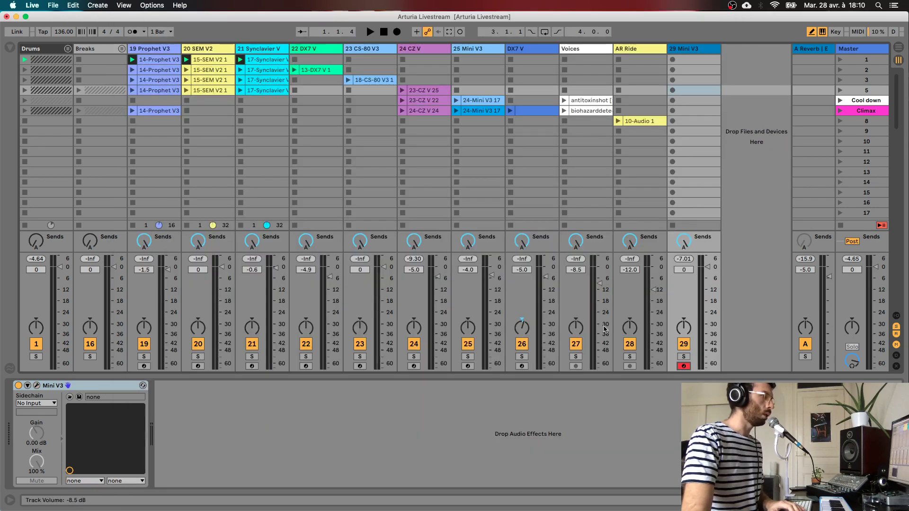
Step: Deactivate the 29 Mini V3 track and launch scene 1
{"action": "left_click", "coordinate": [684, 344]}
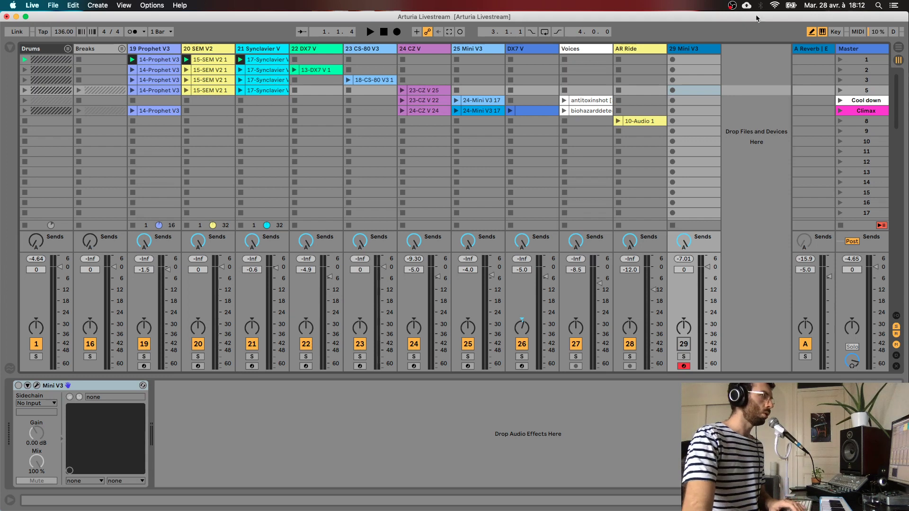
{"action": "left_click", "coordinate": [873, 62]}
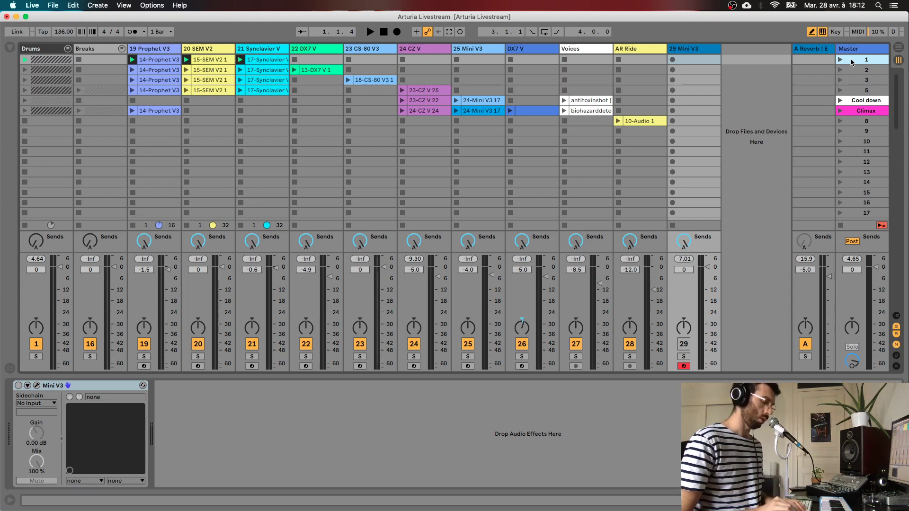
{"action": "key", "text": "Return"}
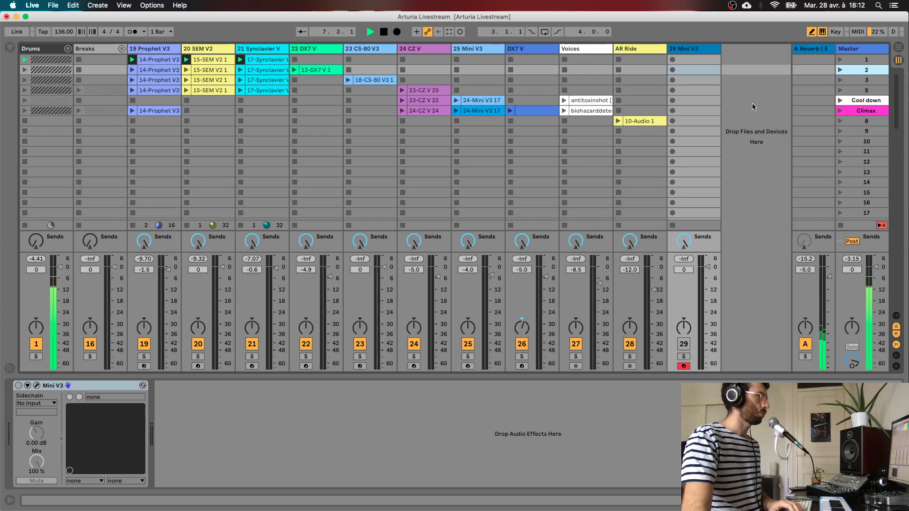
Step: Launch the following scenes one after another, from scene 2 through Cool down to Climax
{"action": "key", "text": "Return"}
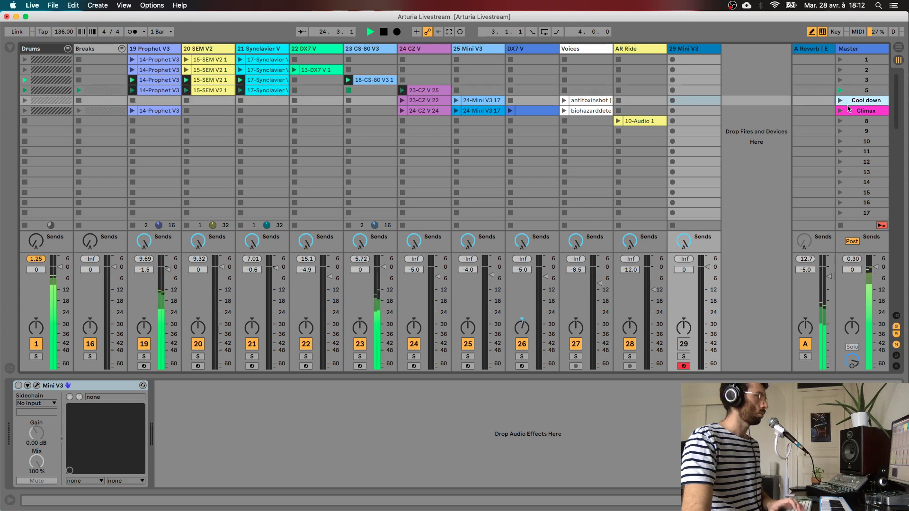
{"action": "key", "text": "Return"}
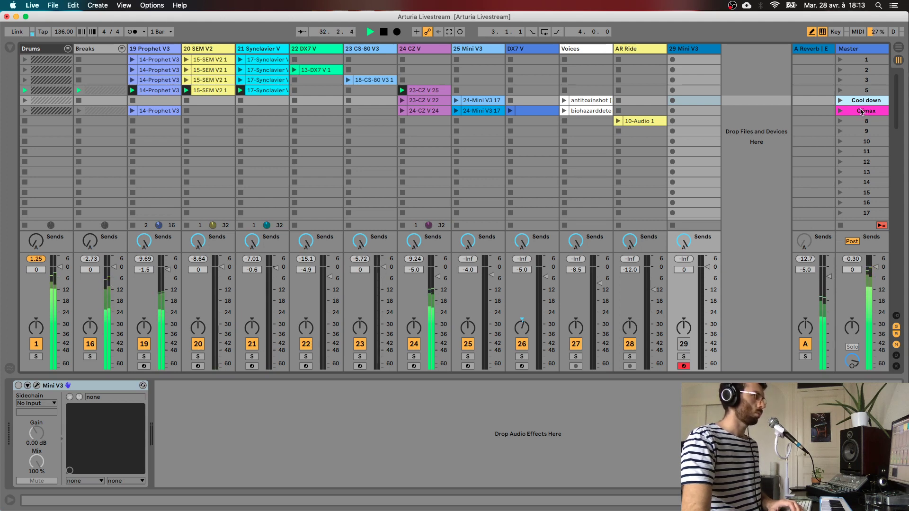
{"action": "key", "text": "Return"}
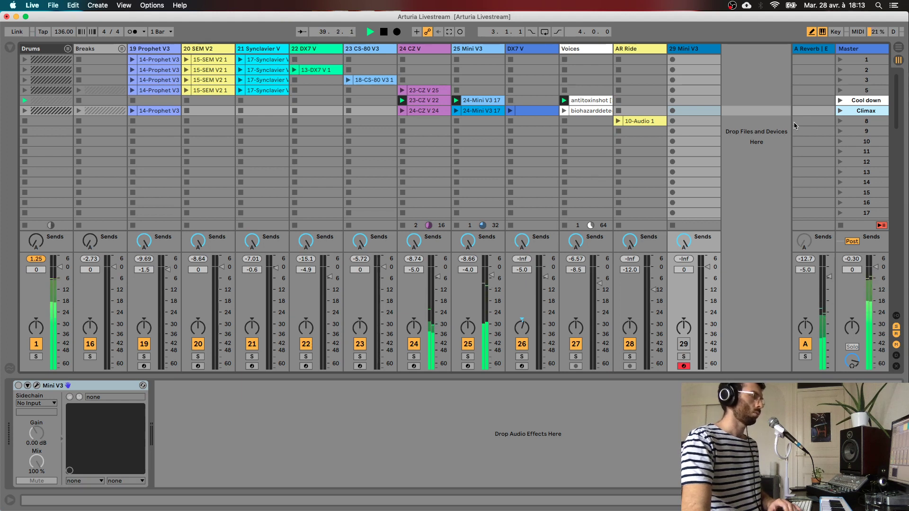
{"action": "key", "text": "Return"}
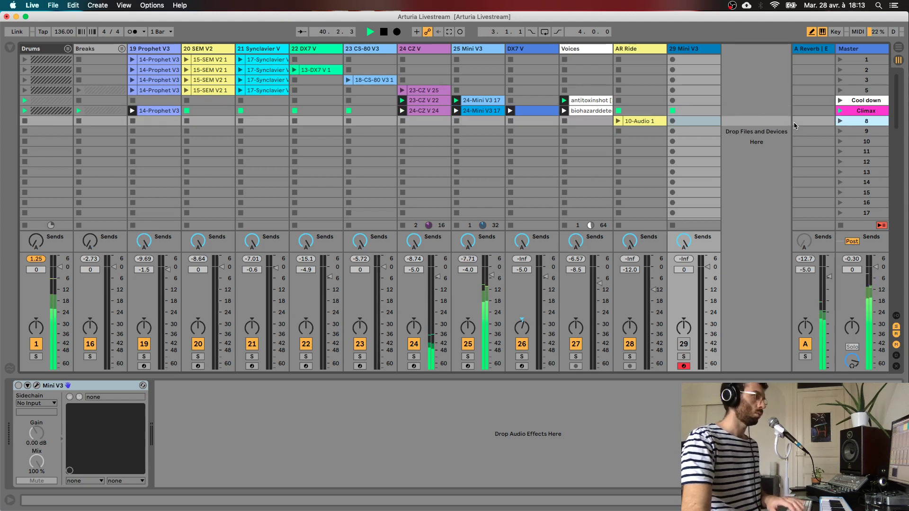
Step: Add the 10-Audio 1 ride clip on the AR Ride track to the playing Climax scene, select scene 9 and stop playback
{"action": "left_click", "coordinate": [642, 124]}
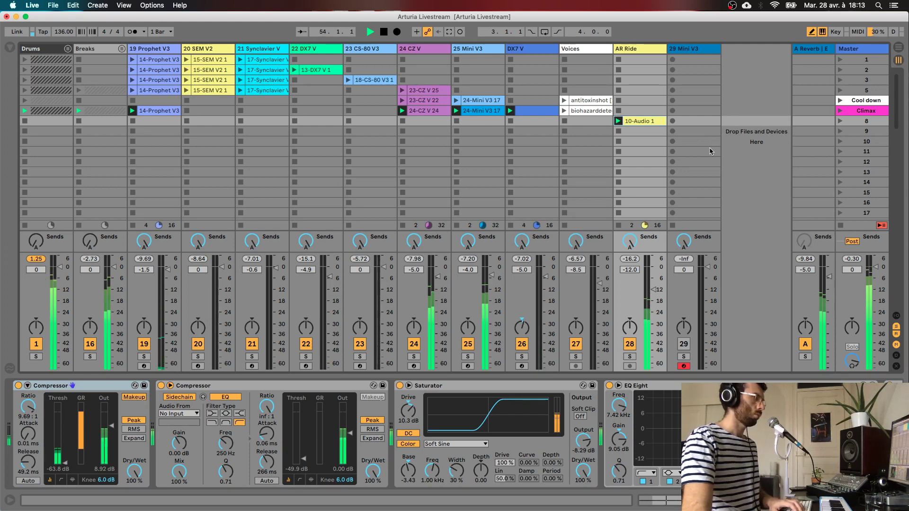
{"action": "left_click", "coordinate": [868, 132]}
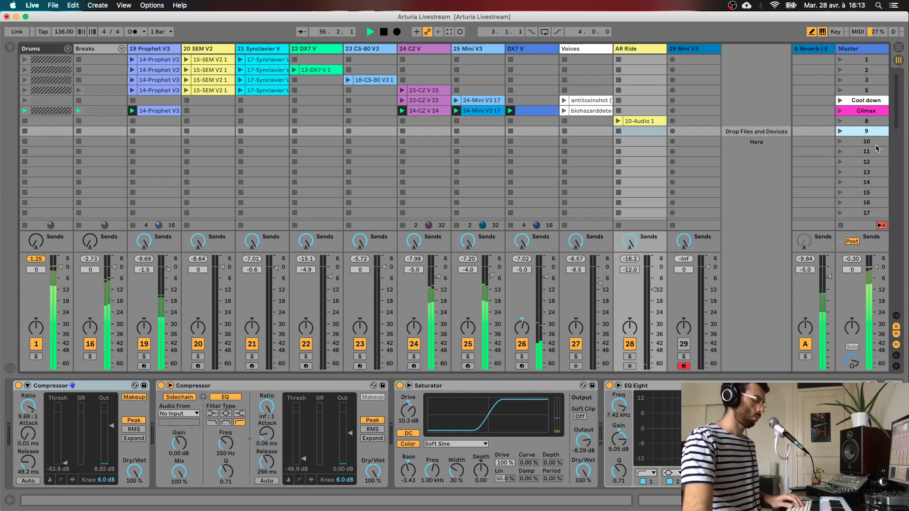
{"action": "key", "text": "space"}
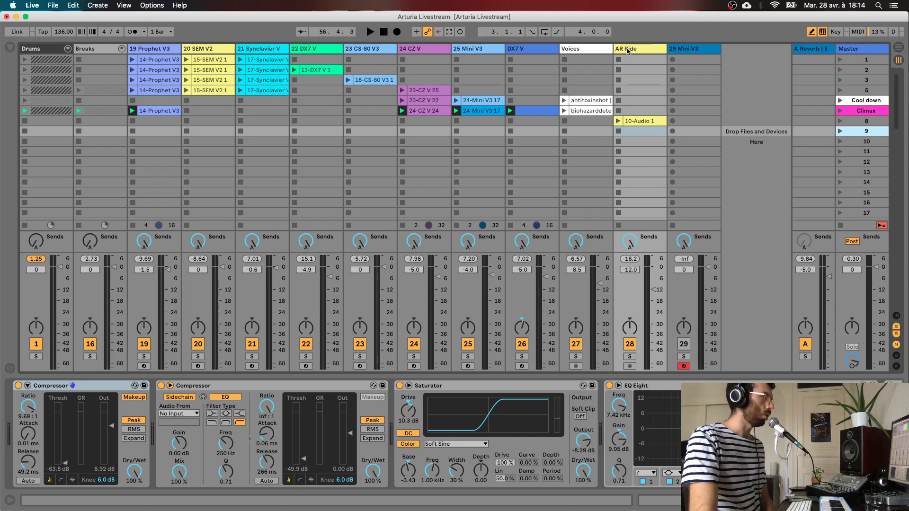
Step: Select scene 1 and look through the instrument tracks one by one, from 19 Prophet V3 to DX7 V
{"action": "left_click", "coordinate": [874, 62]}
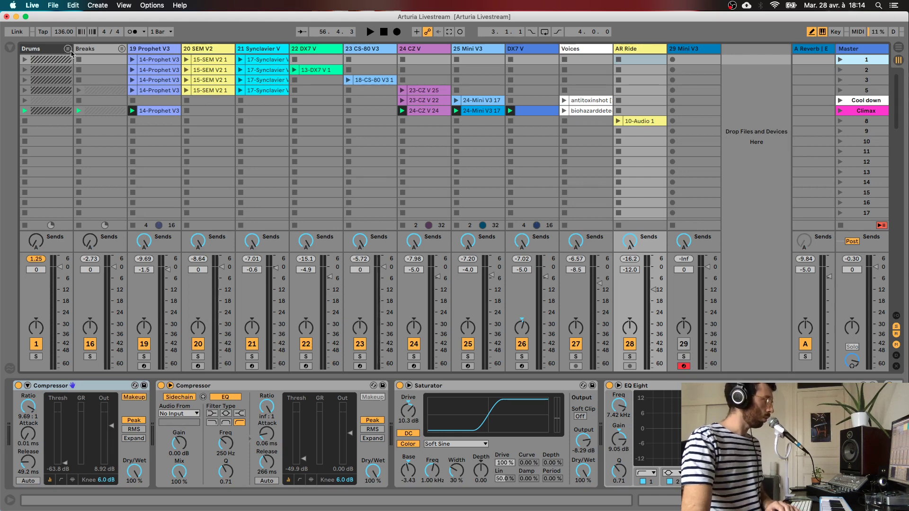
{"action": "left_click", "coordinate": [157, 48]}
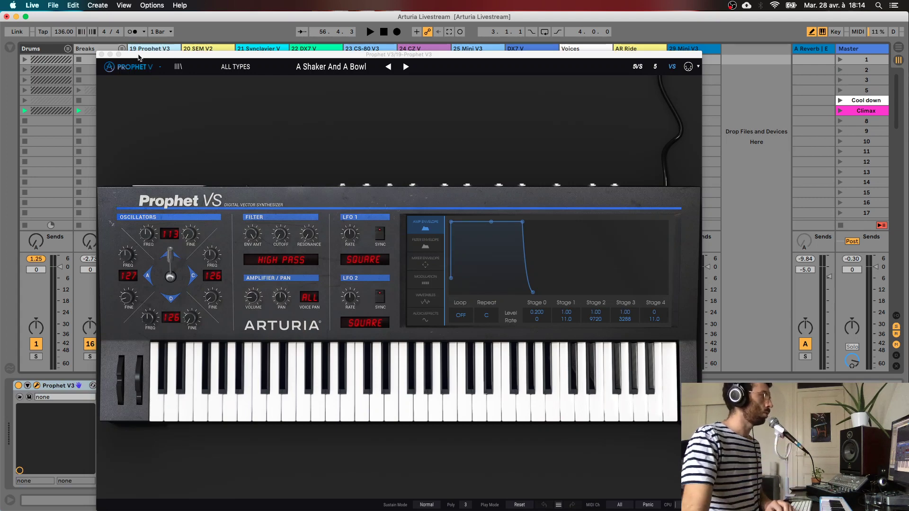
{"action": "key", "text": "Right"}
{"action": "key", "text": "Right"}
{"action": "key", "text": "Right"}
{"action": "key", "text": "Right"}
{"action": "key", "text": "Right"}
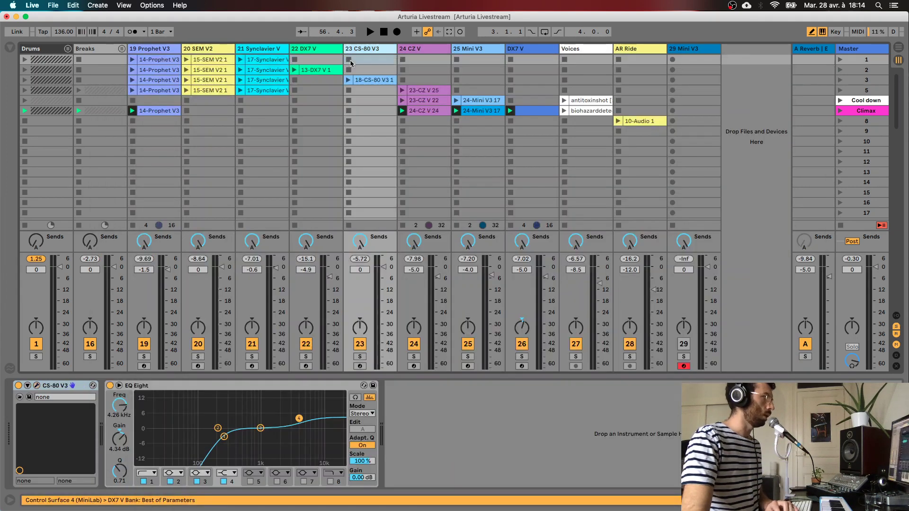
{"action": "key", "text": "Right"}
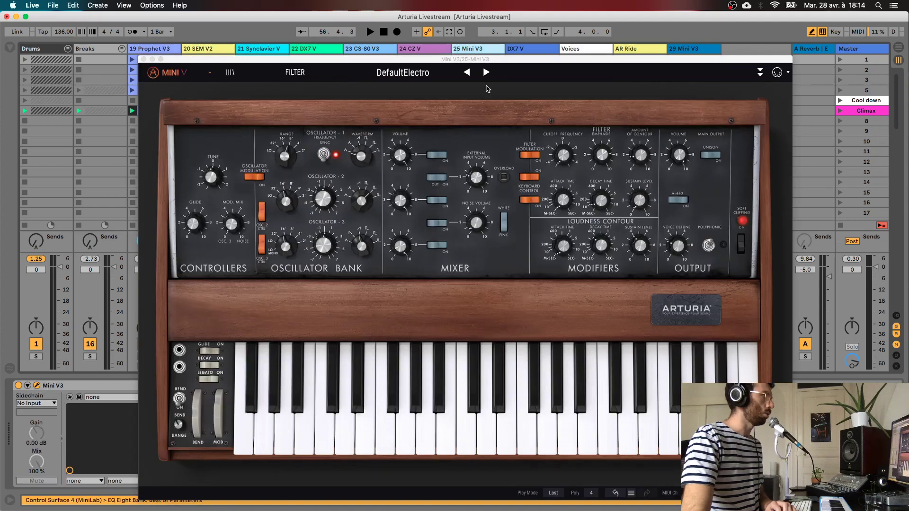
{"action": "key", "text": "Right"}
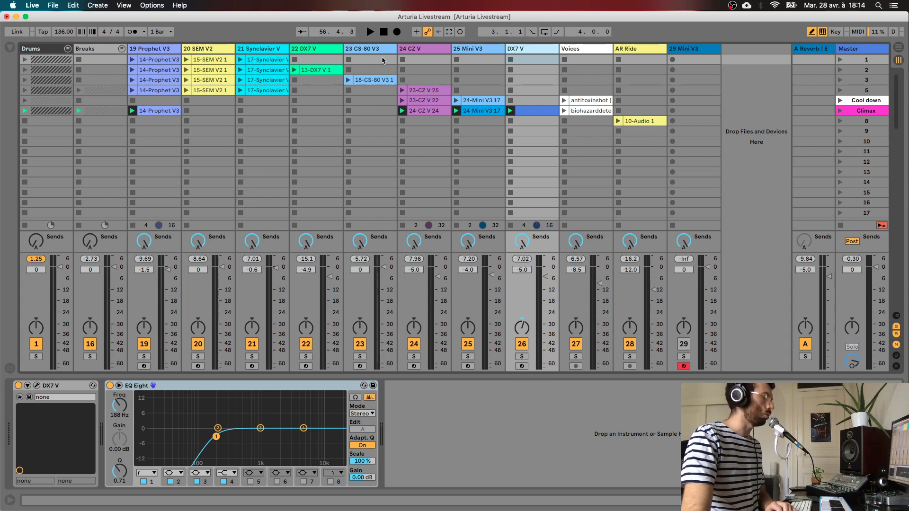
Step: Play scene 1 for a few bars and stop playback
{"action": "left_click", "coordinate": [859, 62]}
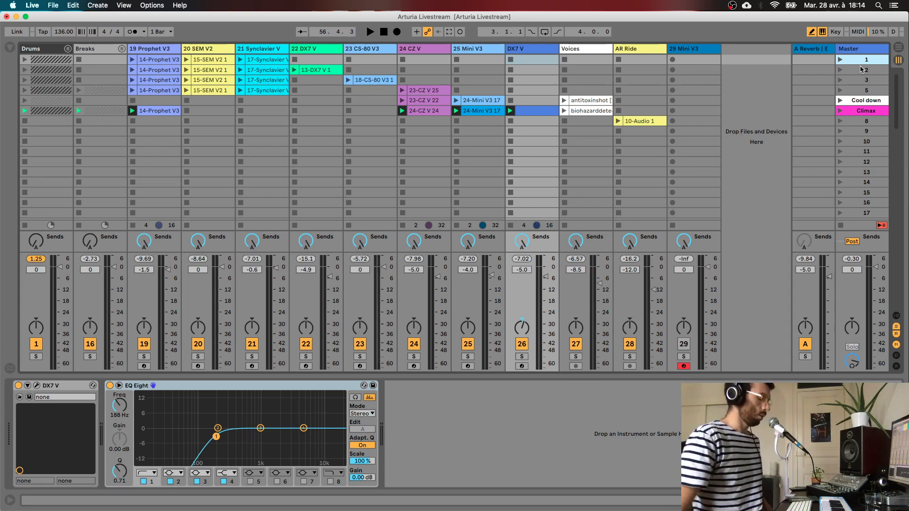
{"action": "left_click", "coordinate": [841, 70]}
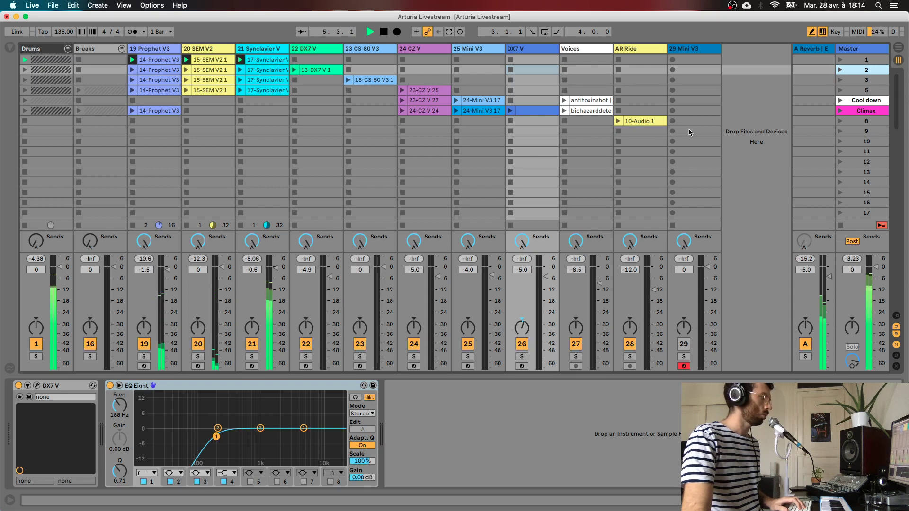
{"action": "key", "text": "space"}
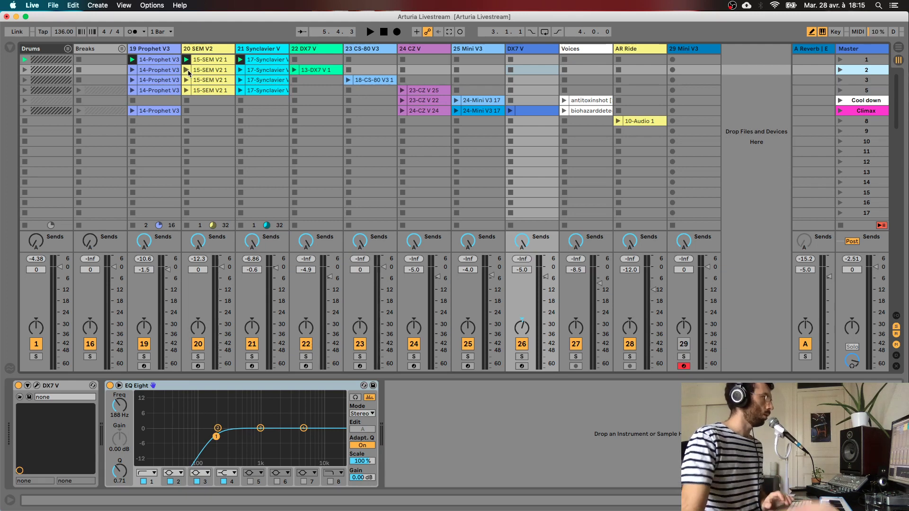
Step: Show the Prophet V3 synth with its A Shaker And A Bowl preset and arm its track
{"action": "left_click", "coordinate": [167, 48]}
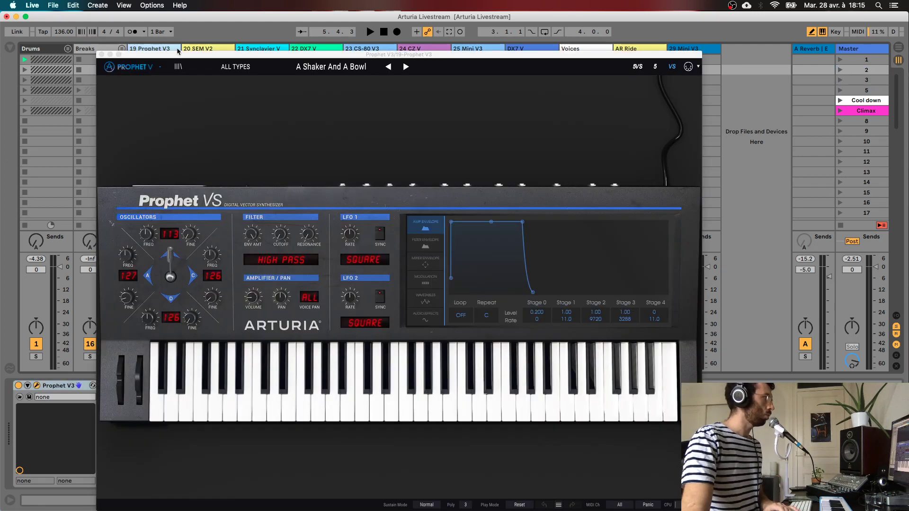
{"action": "left_click_drag", "start_coordinate": [298, 54], "coordinate": [380, 23]}
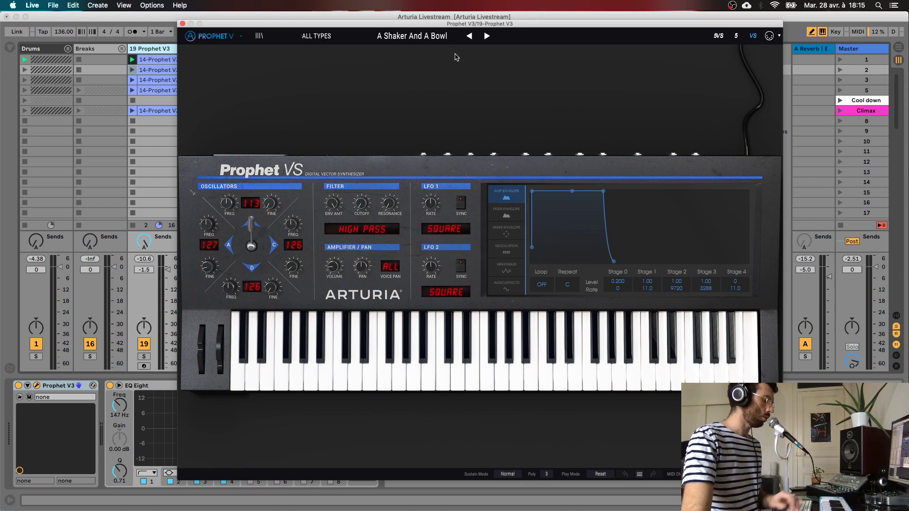
{"action": "left_click", "coordinate": [144, 367]}
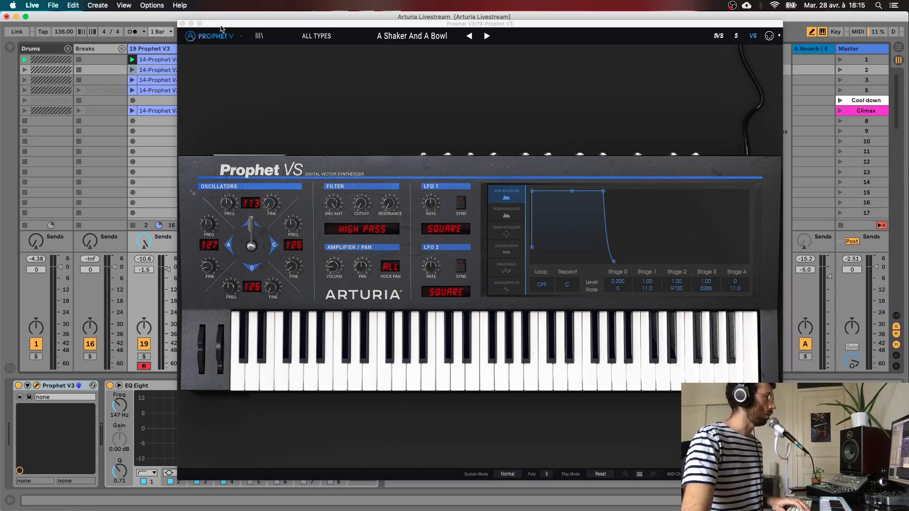
Step: Show the SEM V2 synth with its Glacier Fields preset, arm its track and move the synth window clear of the first tracks
{"action": "left_click_drag", "start_coordinate": [221, 29], "coordinate": [207, 59]}
{"action": "left_click", "coordinate": [190, 39]}
{"action": "left_click", "coordinate": [208, 49]}
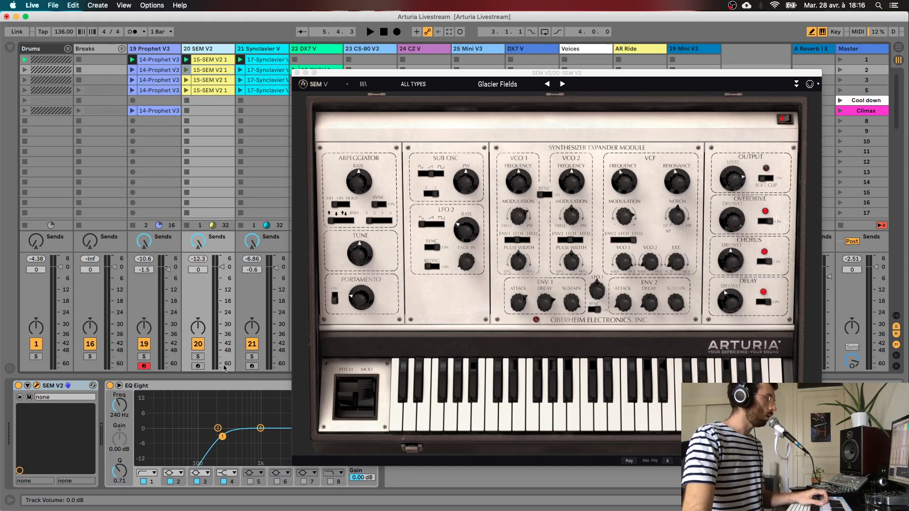
{"action": "left_click", "coordinate": [198, 366]}
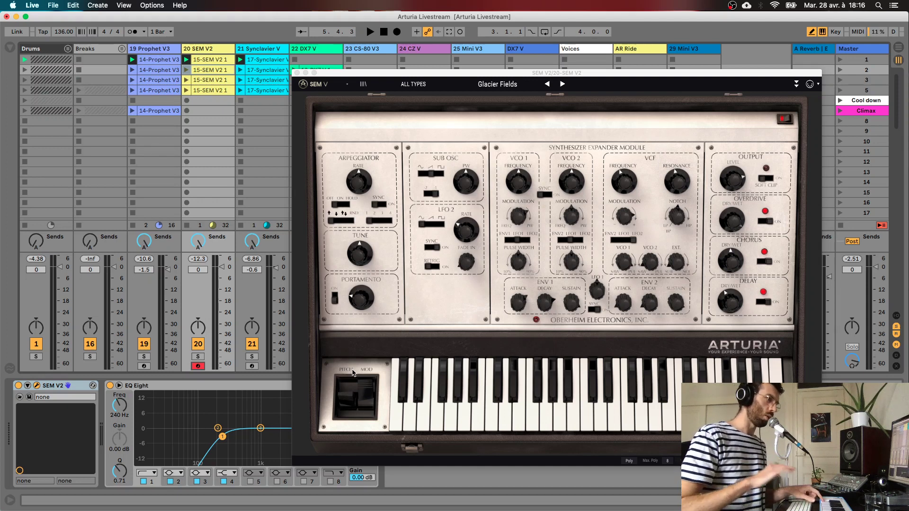
{"action": "left_click_drag", "start_coordinate": [563, 70], "coordinate": [498, 31]}
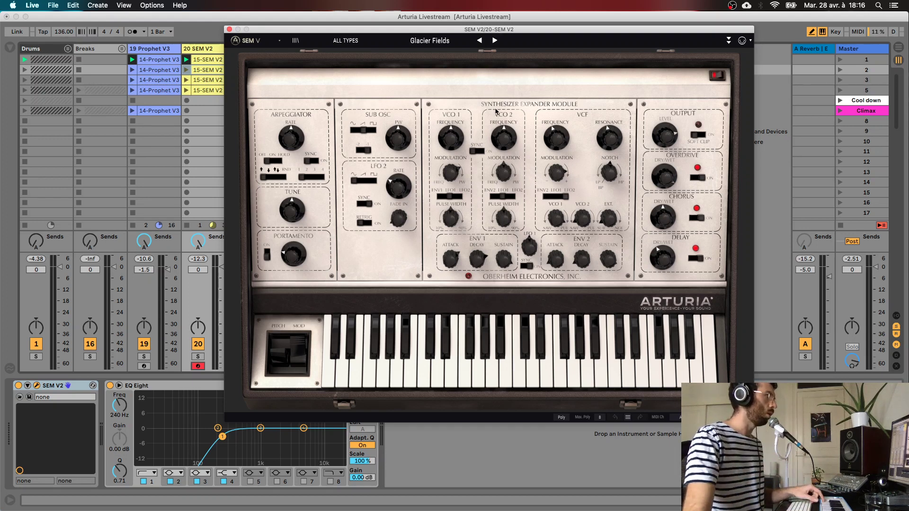
{"action": "left_click_drag", "start_coordinate": [523, 32], "coordinate": [559, 30]}
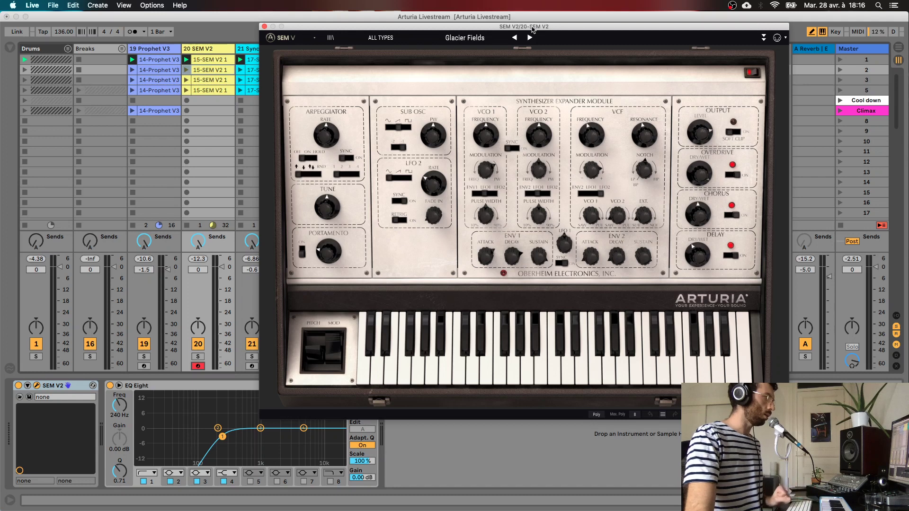
{"action": "left_click_drag", "start_coordinate": [533, 29], "coordinate": [506, 23]}
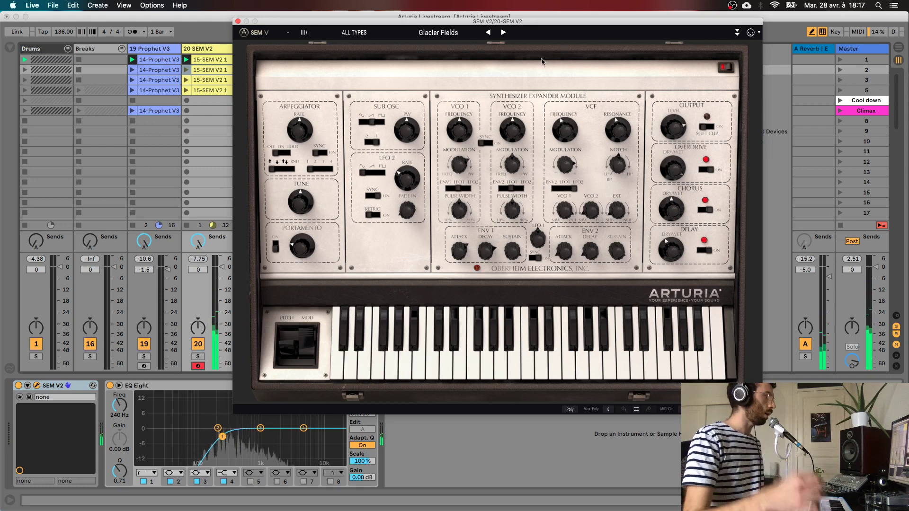
{"action": "left_click_drag", "start_coordinate": [434, 24], "coordinate": [492, 29]}
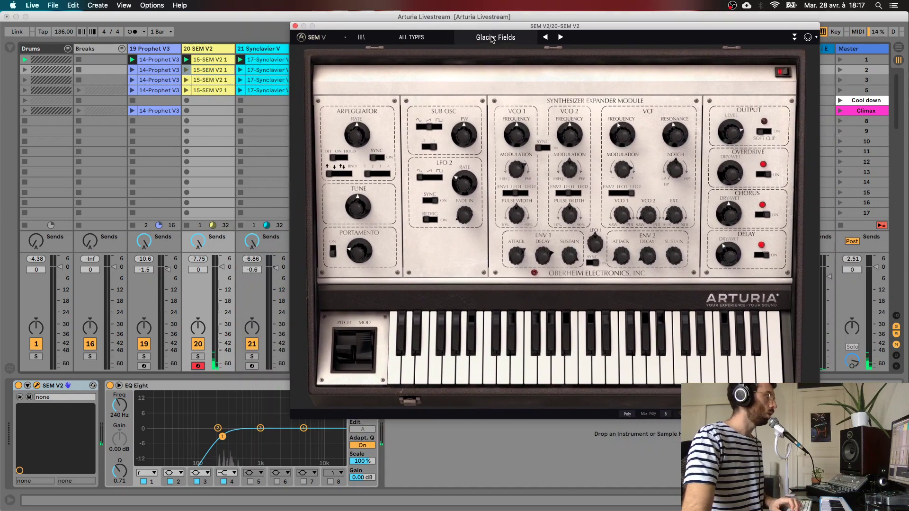
Step: Arm the 21 Synclavier V track and reposition the Synclavier V window with its Aeon Brass preset
{"action": "left_click", "coordinate": [252, 367]}
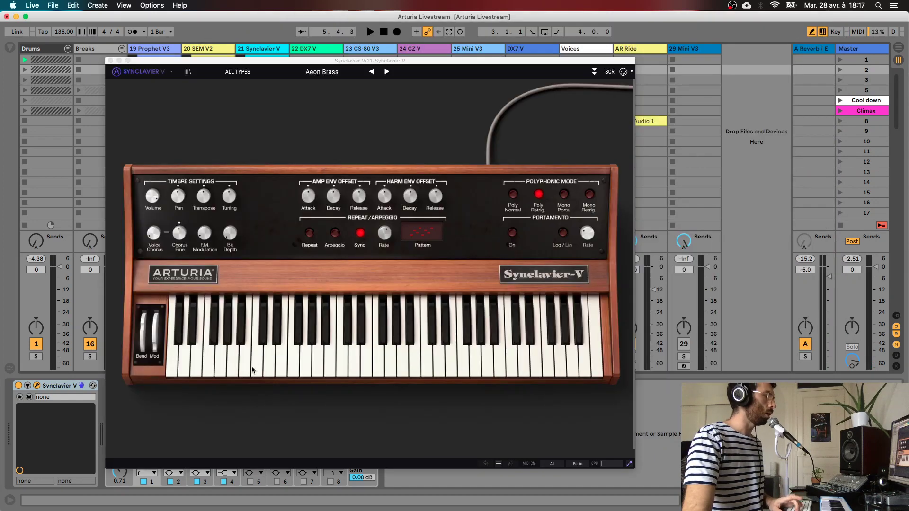
{"action": "left_click_drag", "start_coordinate": [422, 61], "coordinate": [614, 34]}
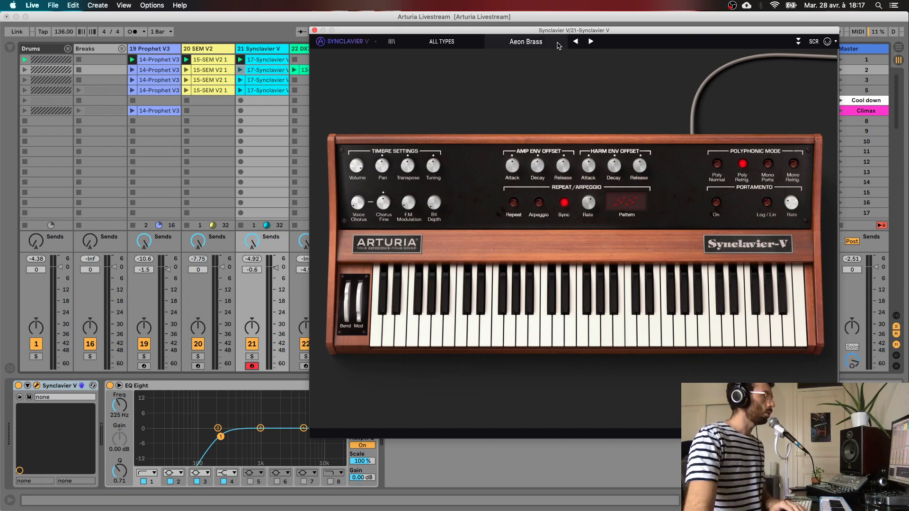
{"action": "left_click_drag", "start_coordinate": [564, 41], "coordinate": [472, 66]}
Step: Play scene 1 with the Synclavier V window moved below the first clip rows, and stop playback
{"action": "left_click", "coordinate": [847, 61]}
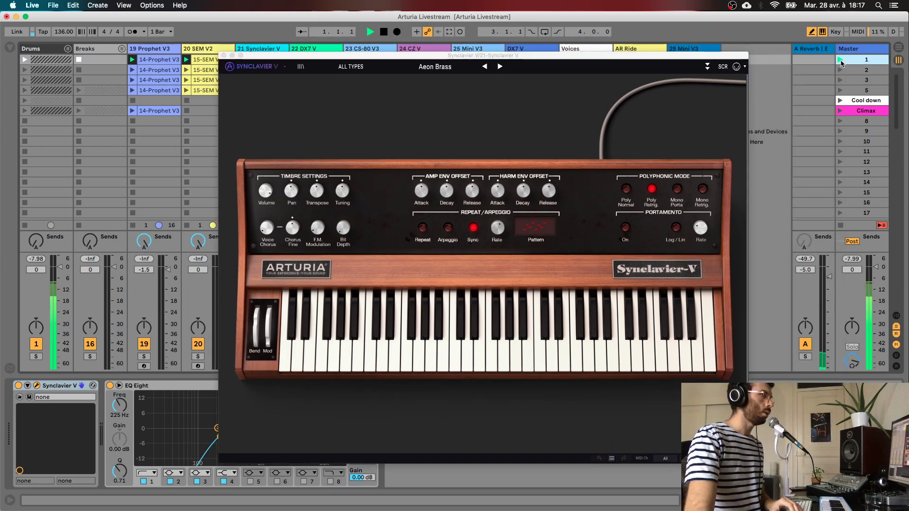
{"action": "left_click_drag", "start_coordinate": [556, 61], "coordinate": [565, 89]}
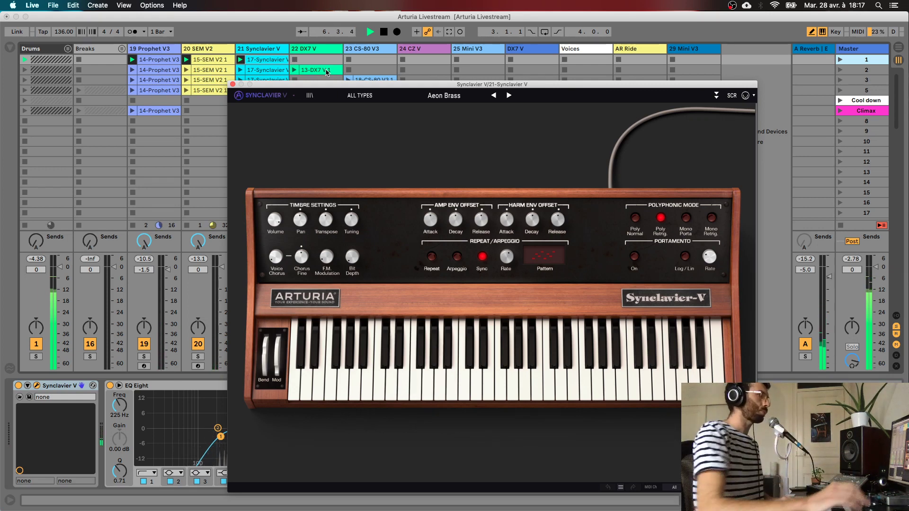
{"action": "left_click", "coordinate": [767, 74]}
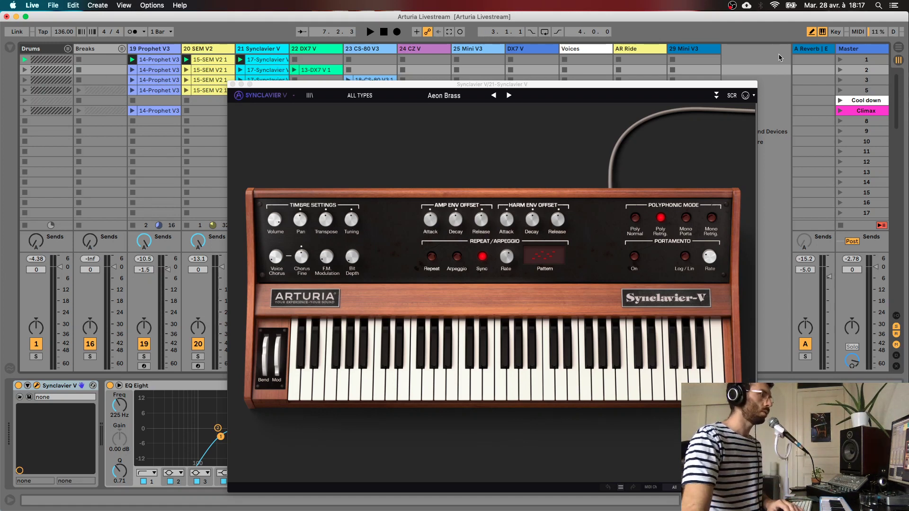
Step: Show the DX7 V synth on track 22 and launch scene 2 to hear its sequence
{"action": "left_click", "coordinate": [869, 72]}
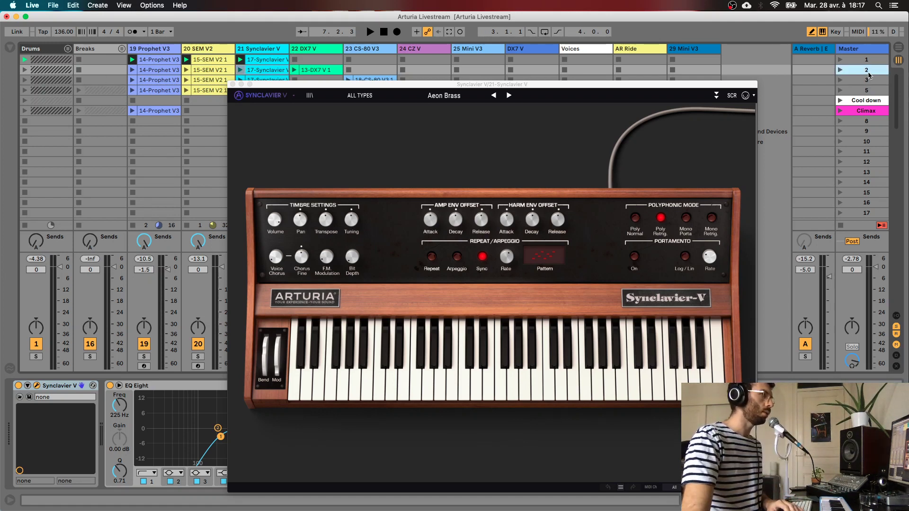
{"action": "left_click", "coordinate": [303, 49]}
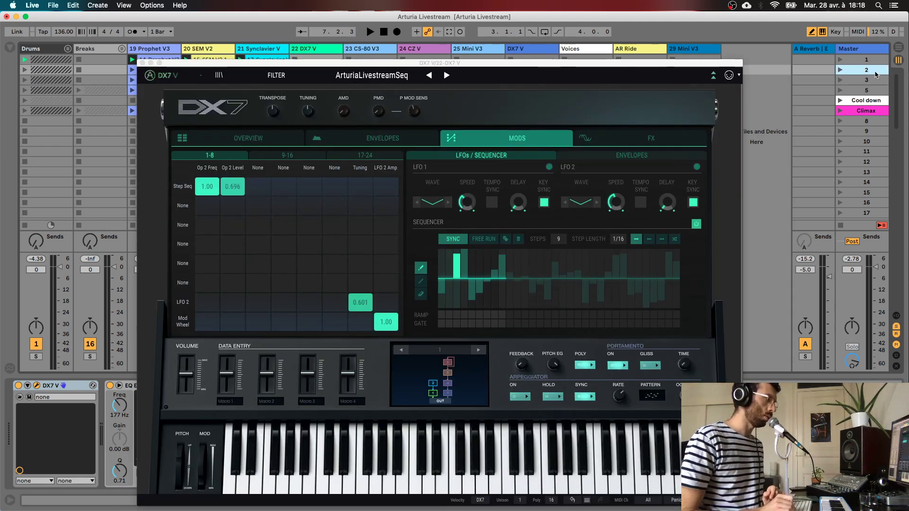
{"action": "left_click", "coordinate": [840, 69]}
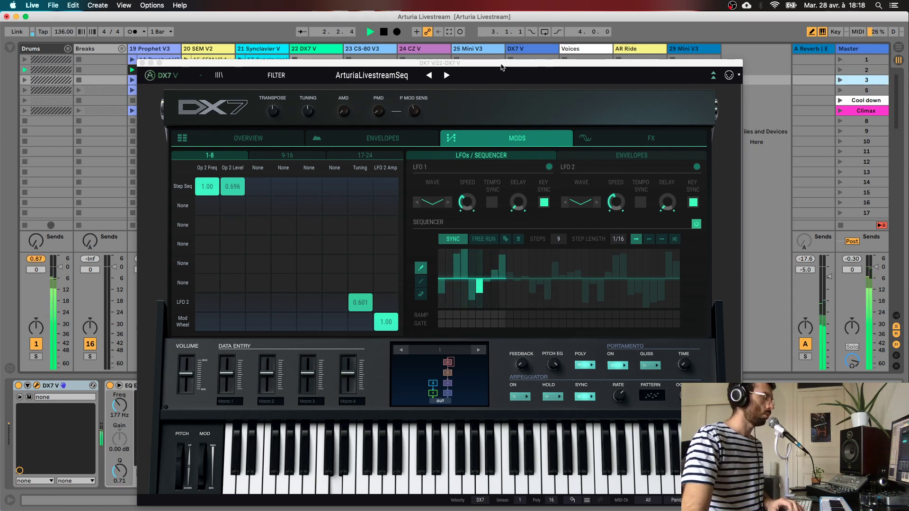
Step: Solo and arm the 22 DX7 V track, moving the synth window clear of its mixer controls, and play it alone with the full synth in view
{"action": "left_click_drag", "start_coordinate": [502, 67], "coordinate": [499, 104]}
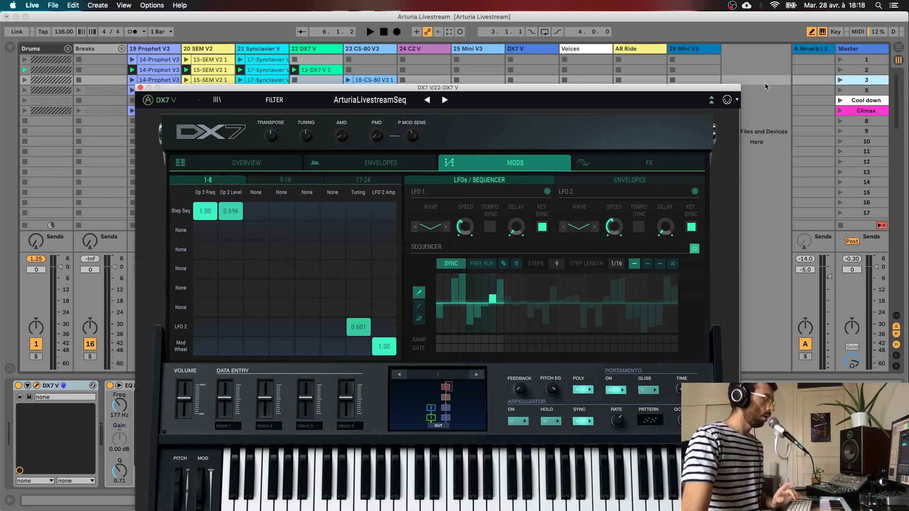
{"action": "left_click_drag", "start_coordinate": [407, 88], "coordinate": [576, 48]}
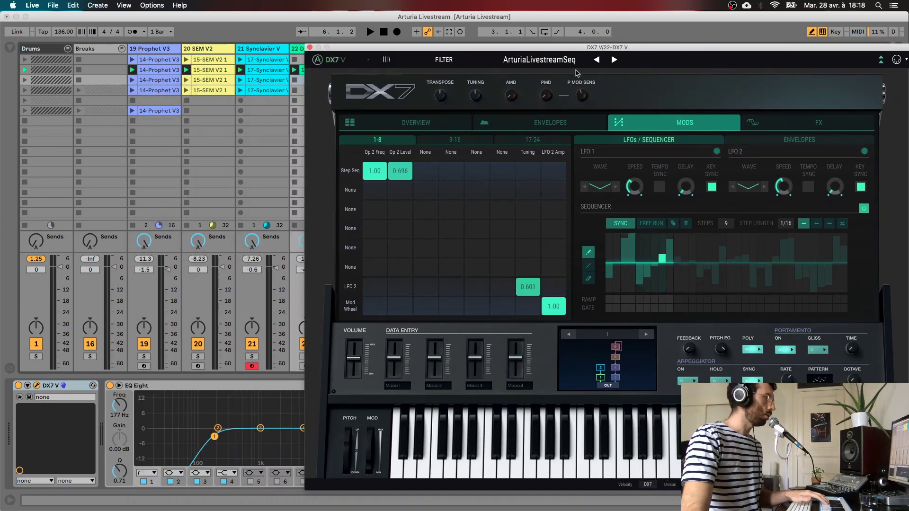
{"action": "left_click", "coordinate": [302, 357]}
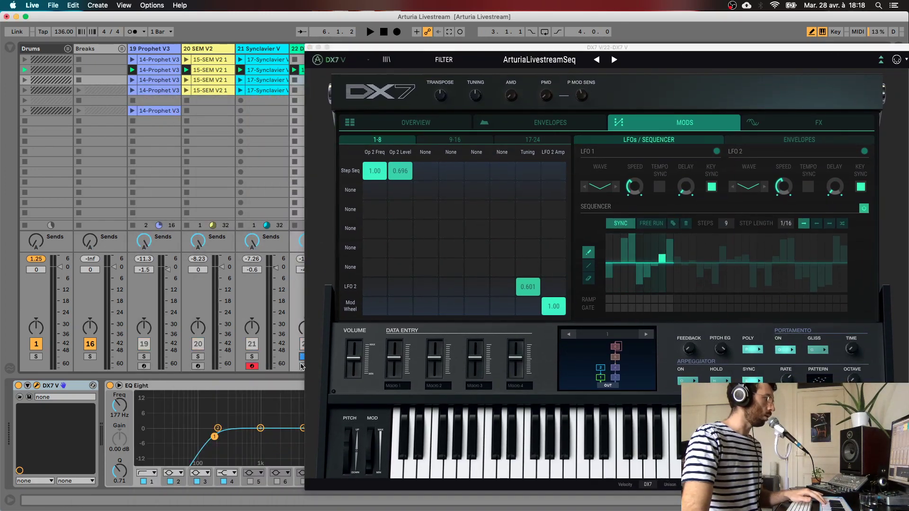
{"action": "left_click", "coordinate": [301, 366]}
{"action": "key", "text": "space"}
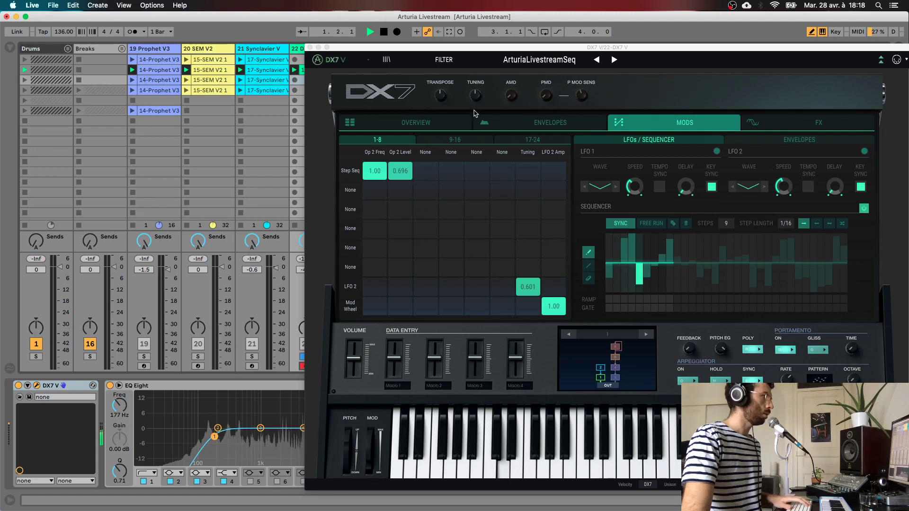
{"action": "left_click_drag", "start_coordinate": [475, 47], "coordinate": [306, 15]}
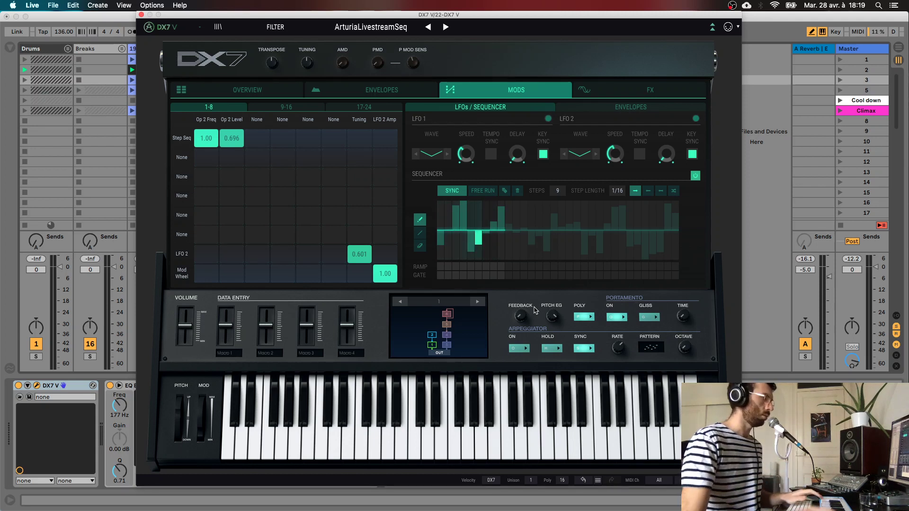
Step: Create a new default preset in DX7 V and show its operator overview
{"action": "left_click", "coordinate": [161, 32]}
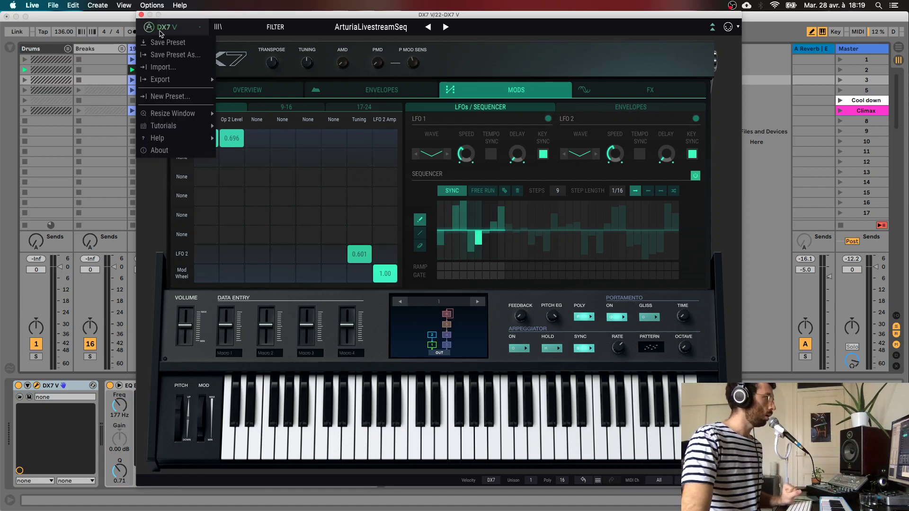
{"action": "left_click", "coordinate": [208, 96]}
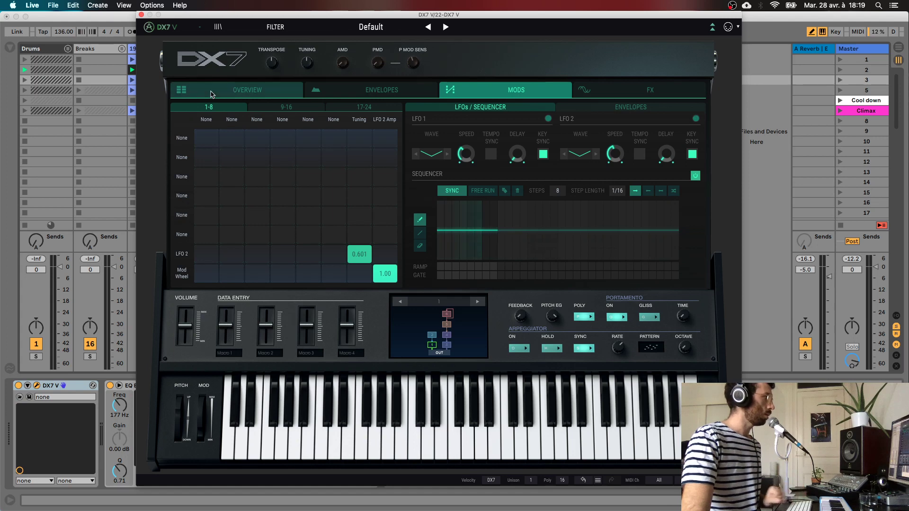
{"action": "left_click", "coordinate": [211, 93]}
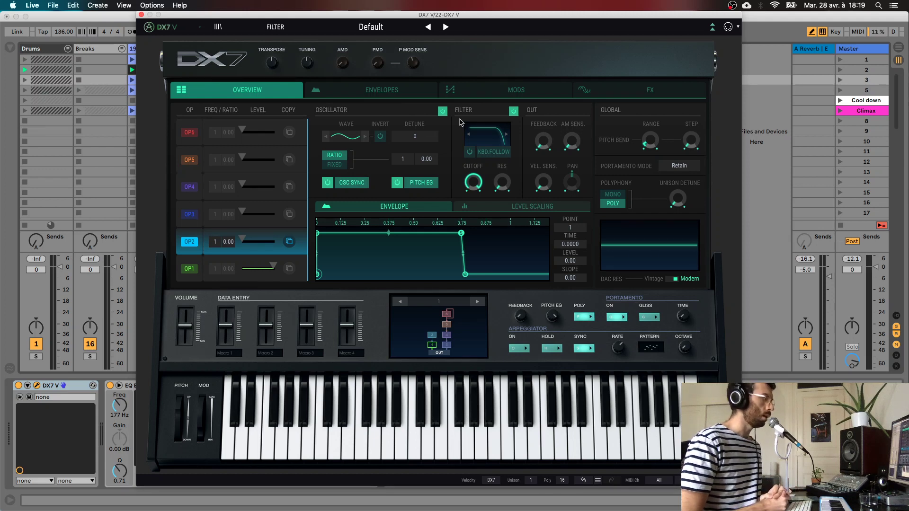
Step: Compare the OP1 and OP2 operators by selecting them in turn in the overview, ending on OP1
{"action": "left_click", "coordinate": [194, 259]}
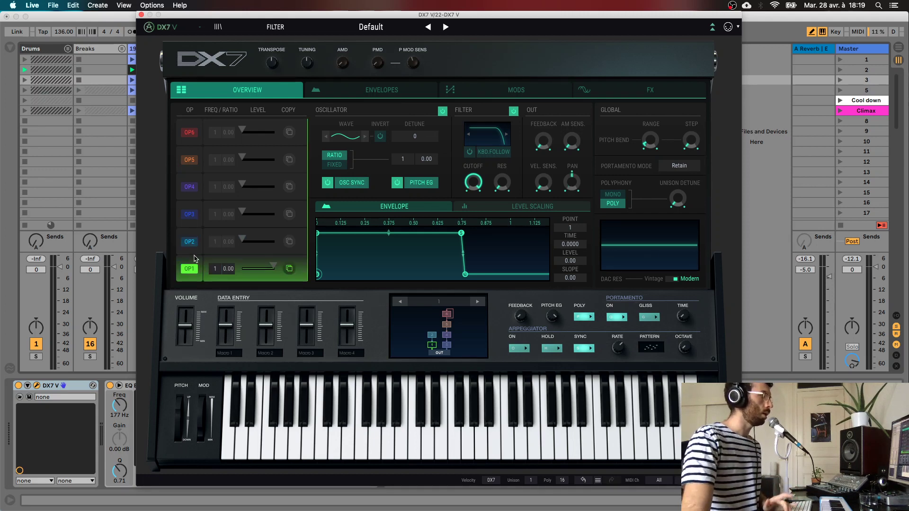
{"action": "left_click", "coordinate": [194, 233]}
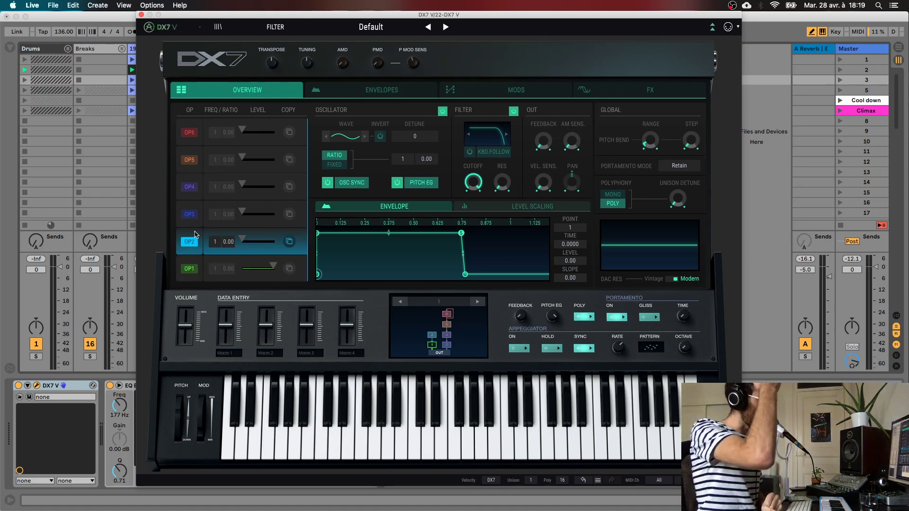
{"action": "left_click", "coordinate": [195, 261]}
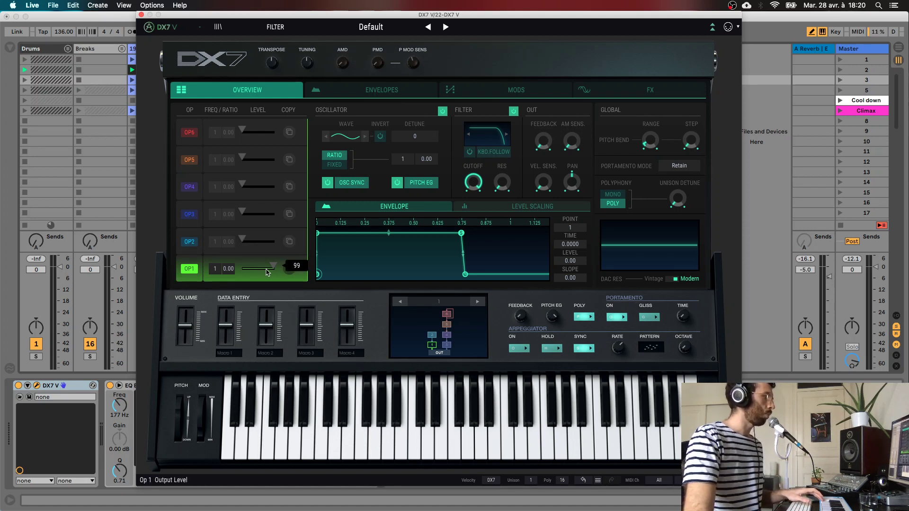
{"action": "left_click", "coordinate": [191, 244]}
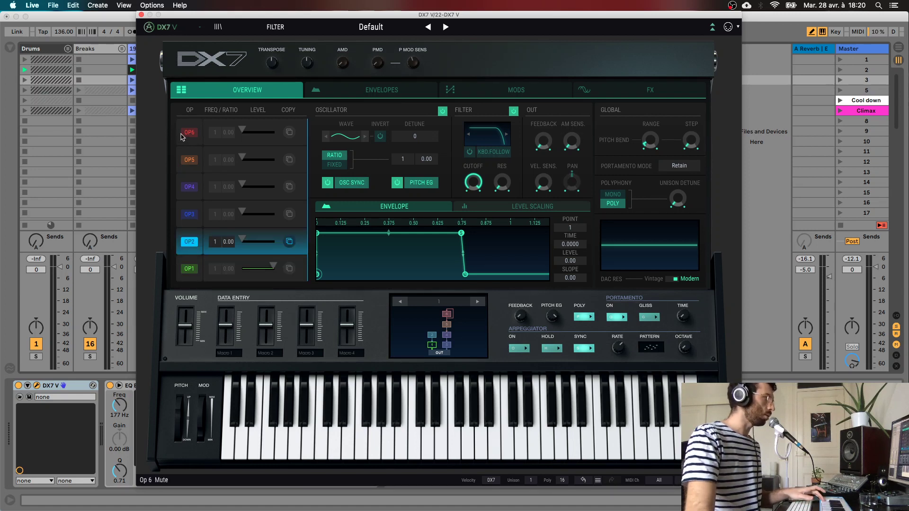
{"action": "left_click", "coordinate": [195, 261]}
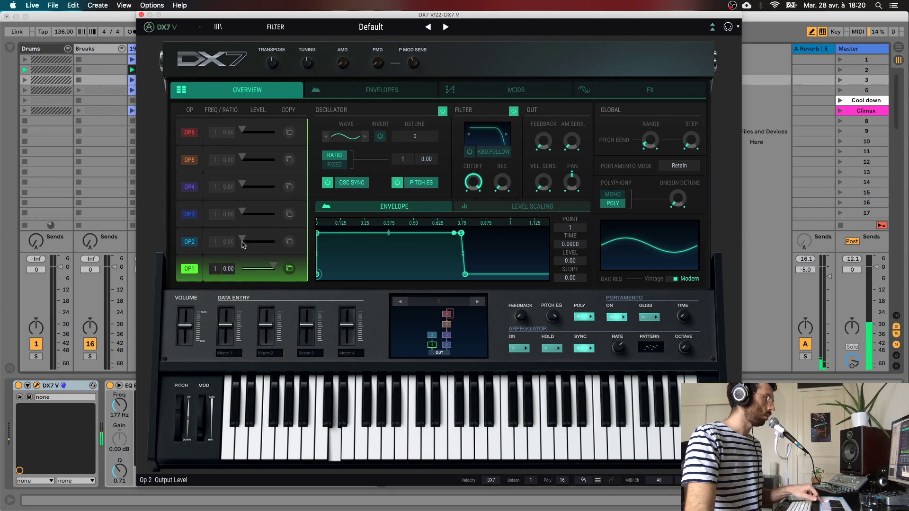
Step: Raise OP2's output level from zero to its maximum so that it modulates OP1
{"action": "mouse_move", "coordinate": [242, 238]}
{"action": "left_mouse_down"}
{"action": "mouse_move", "coordinate": [273, 238]}
{"action": "mouse_move", "coordinate": [241, 238]}
{"action": "left_mouse_up"}
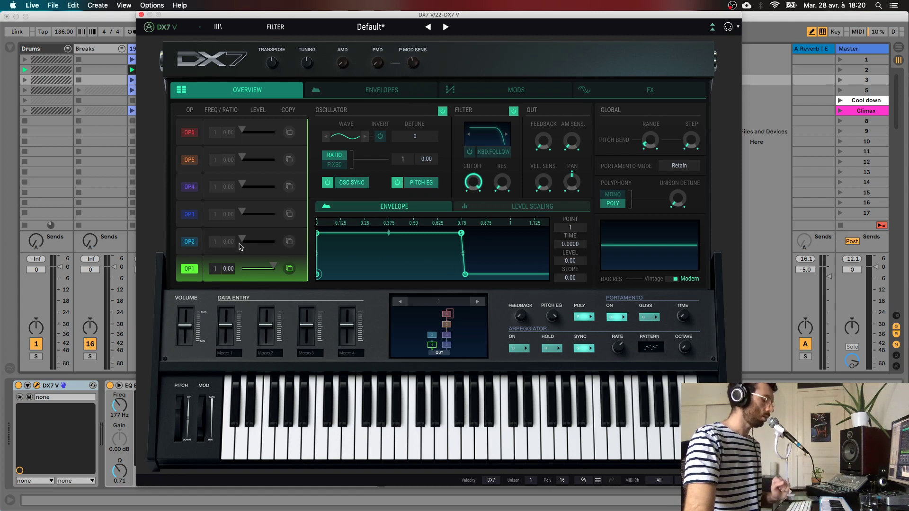
{"action": "mouse_move", "coordinate": [241, 243]}
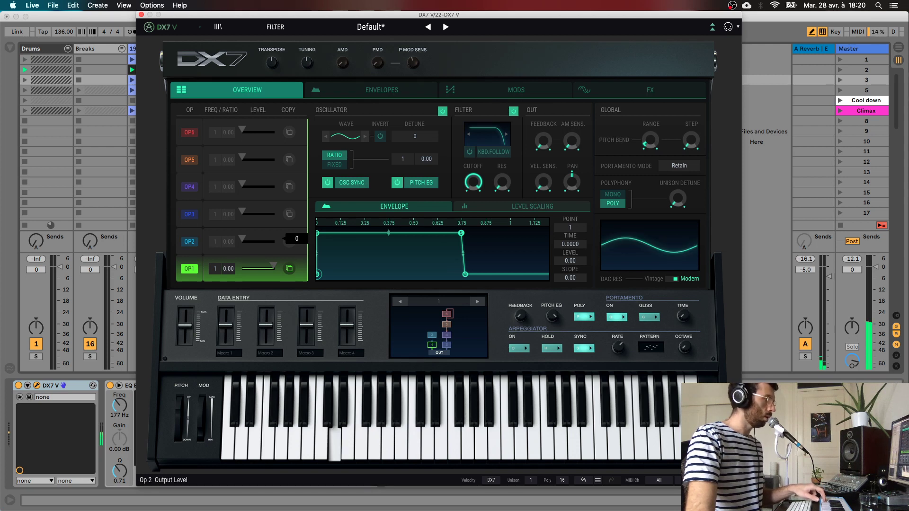
{"action": "scroll", "coordinate": [286, 239], "scroll_direction": "up", "scroll_amount": 8}
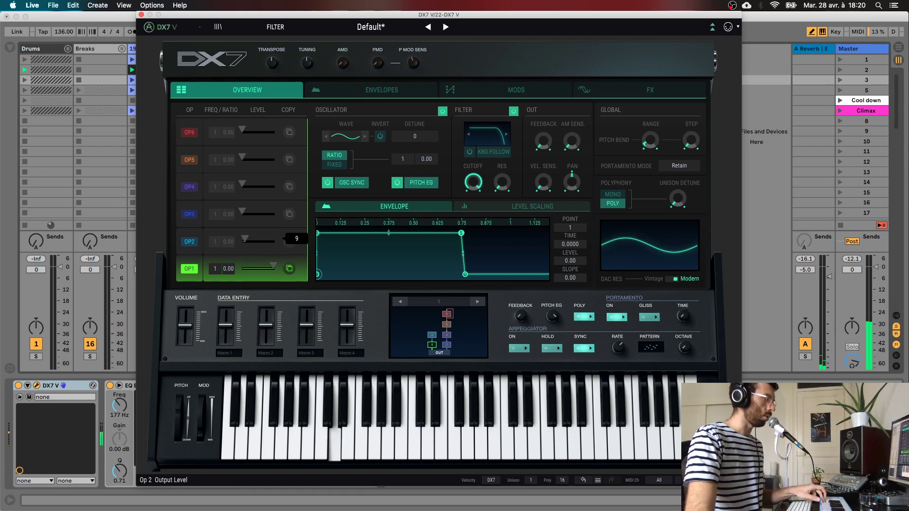
{"action": "scroll", "coordinate": [286, 239], "scroll_direction": "up", "scroll_amount": 20}
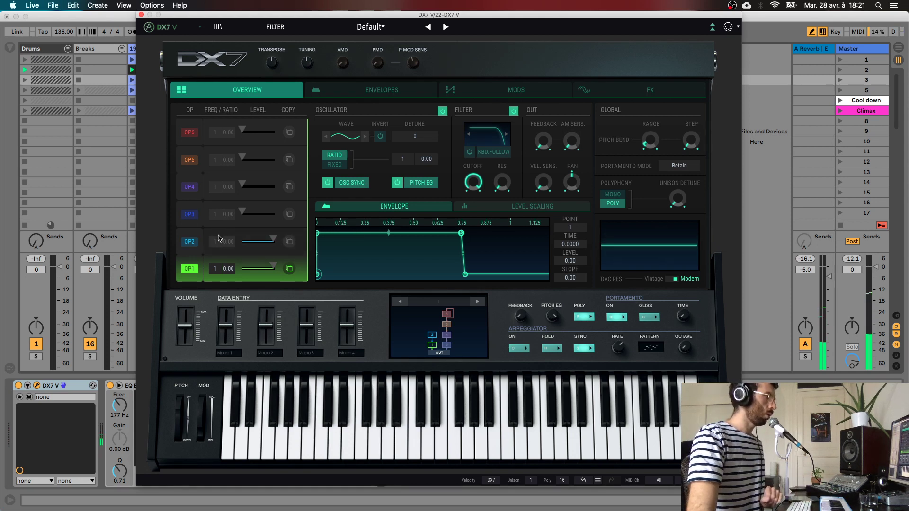
Step: Show the modulation page, view its two envelopes, and return to the LFO and sequencer settings
{"action": "left_click", "coordinate": [493, 93]}
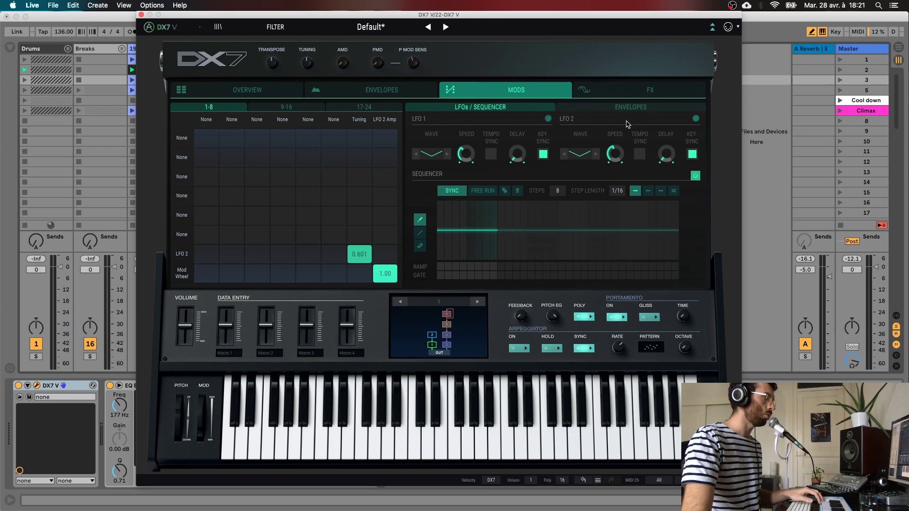
{"action": "left_click", "coordinate": [608, 110]}
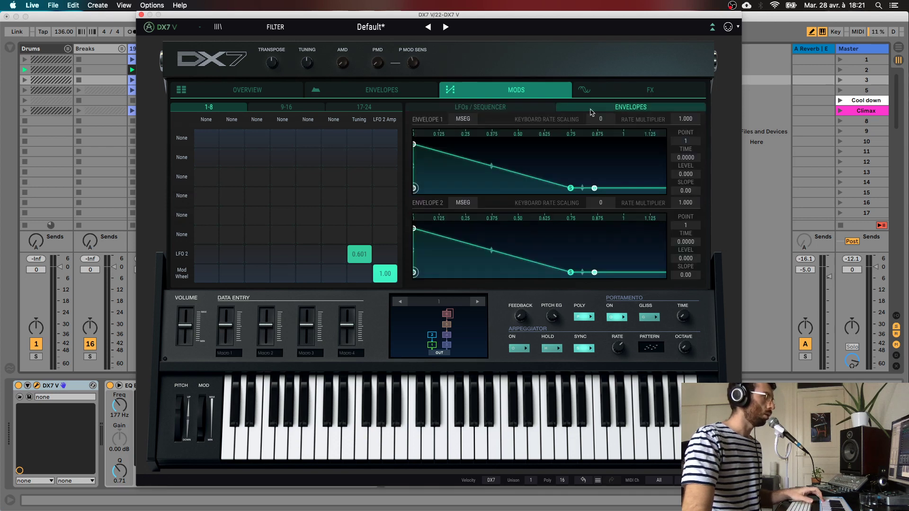
{"action": "left_click", "coordinate": [505, 110]}
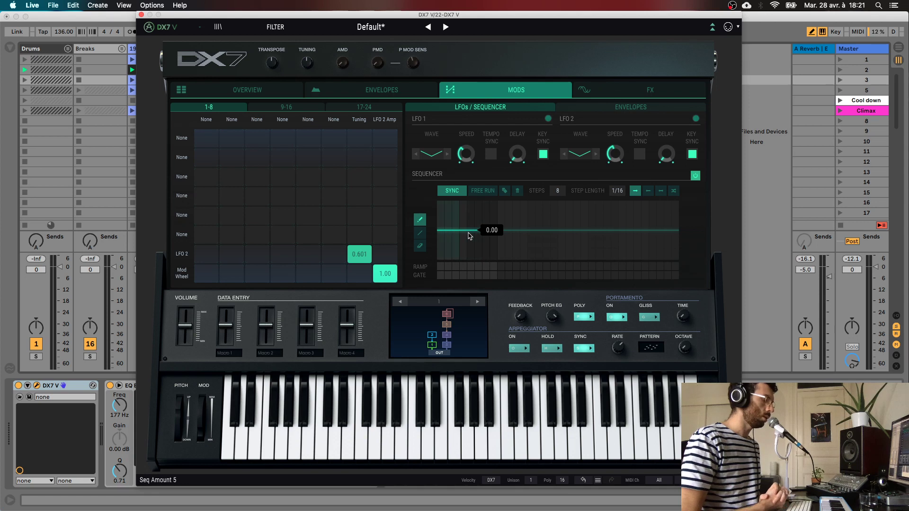
Step: Draw an uneven pattern of positive and negative amounts across the eight sequencer steps
{"action": "left_click_drag", "start_coordinate": [442, 223], "coordinate": [505, 229]}
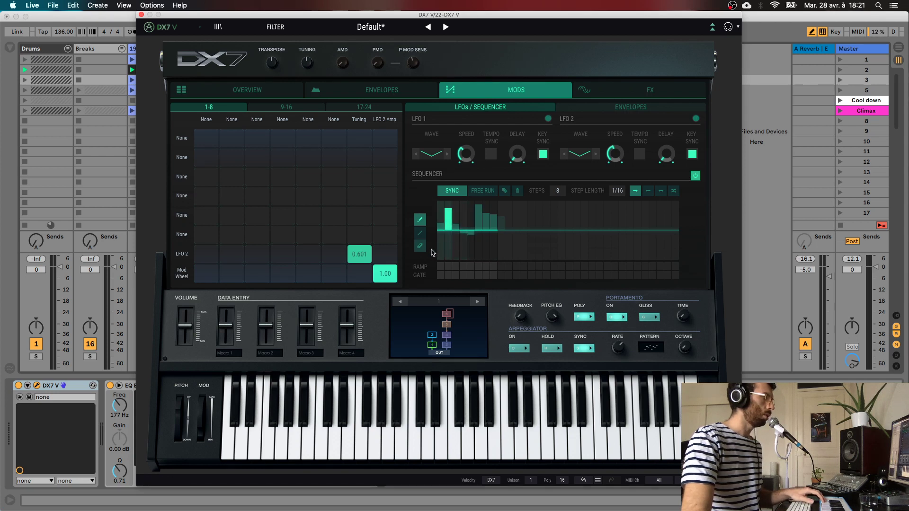
{"action": "left_click", "coordinate": [478, 258]}
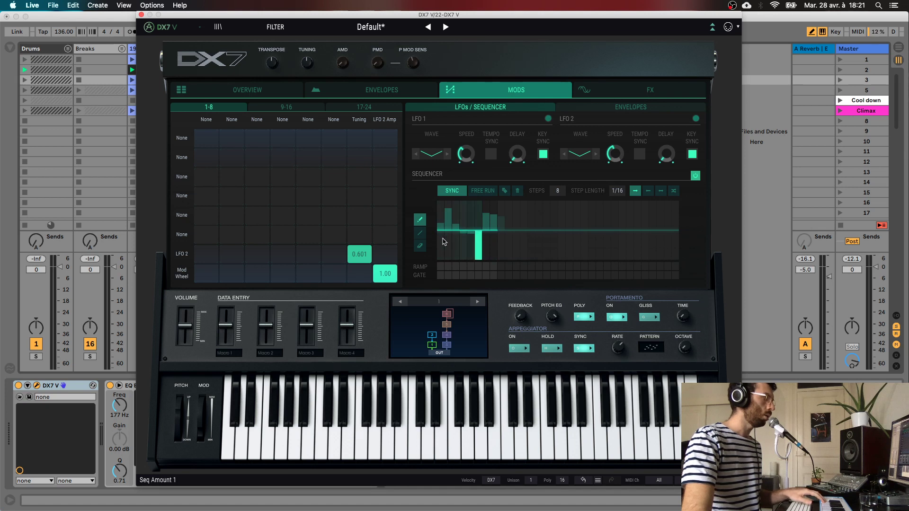
{"action": "mouse_move", "coordinate": [450, 247]}
{"action": "left_mouse_down"}
{"action": "mouse_move", "coordinate": [481, 204]}
{"action": "mouse_move", "coordinate": [441, 204]}
{"action": "left_mouse_up"}
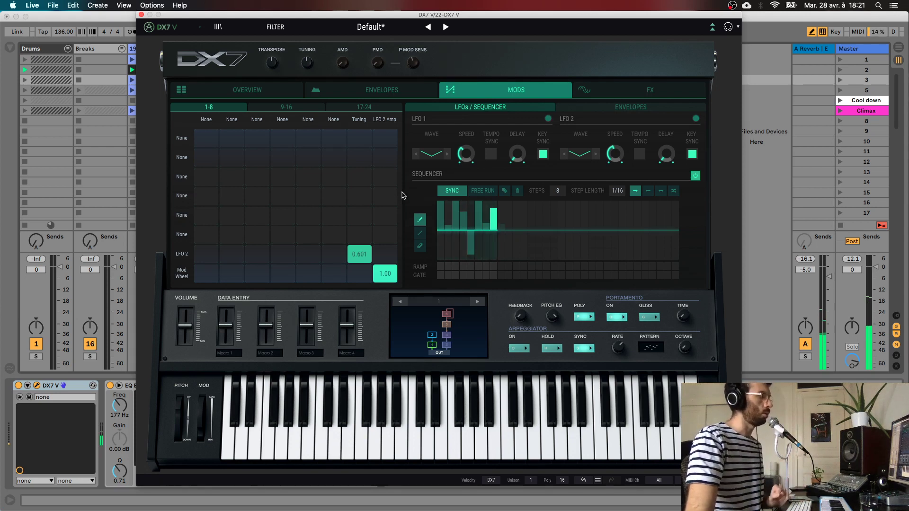
Step: Route the step sequencer to Op 2 Level in the first modulation matrix slot with an amount of 0.712
{"action": "left_click", "coordinate": [184, 143]}
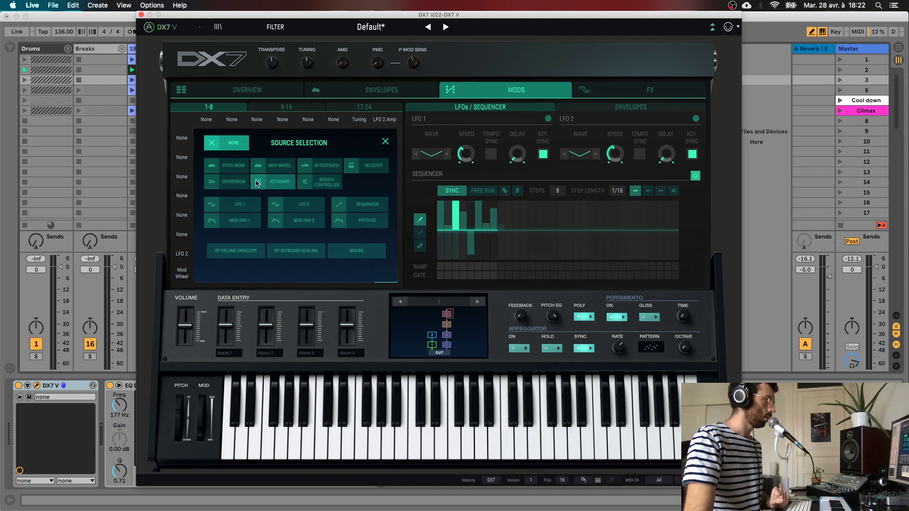
{"action": "left_click", "coordinate": [358, 207]}
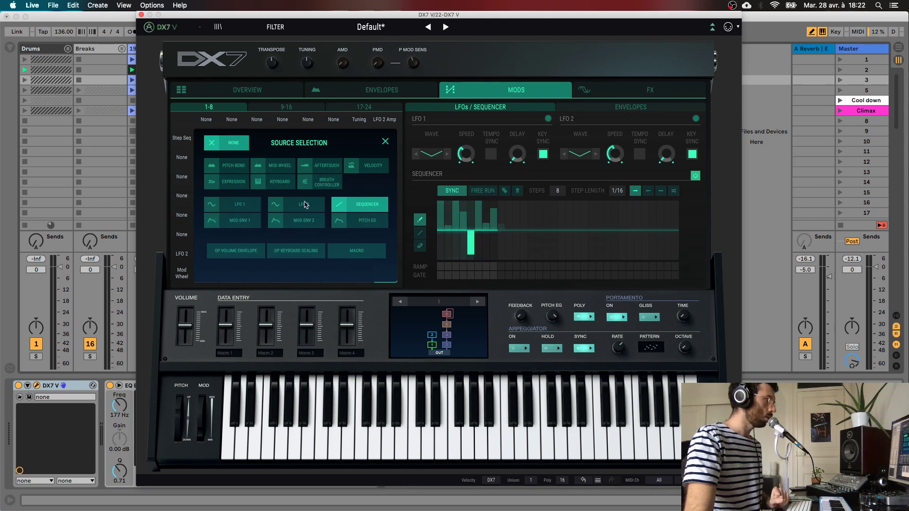
{"action": "left_click", "coordinate": [207, 124]}
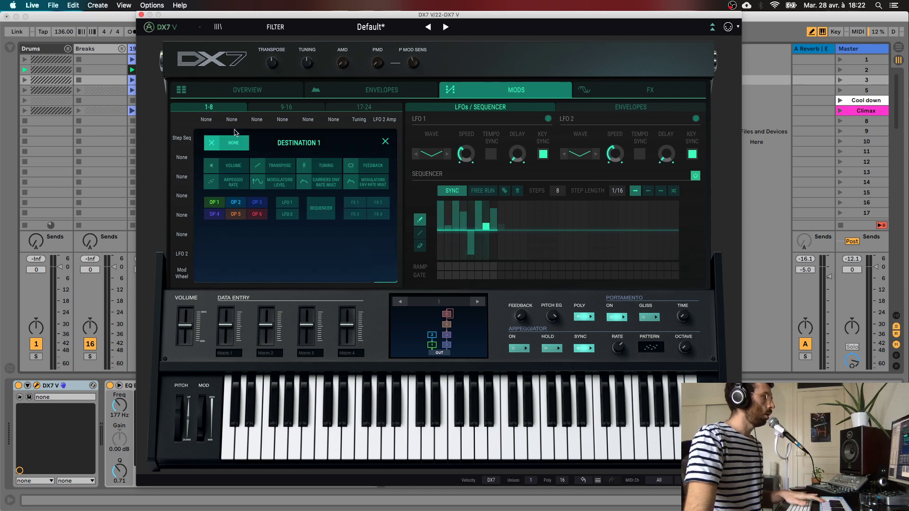
{"action": "left_click", "coordinate": [236, 204]}
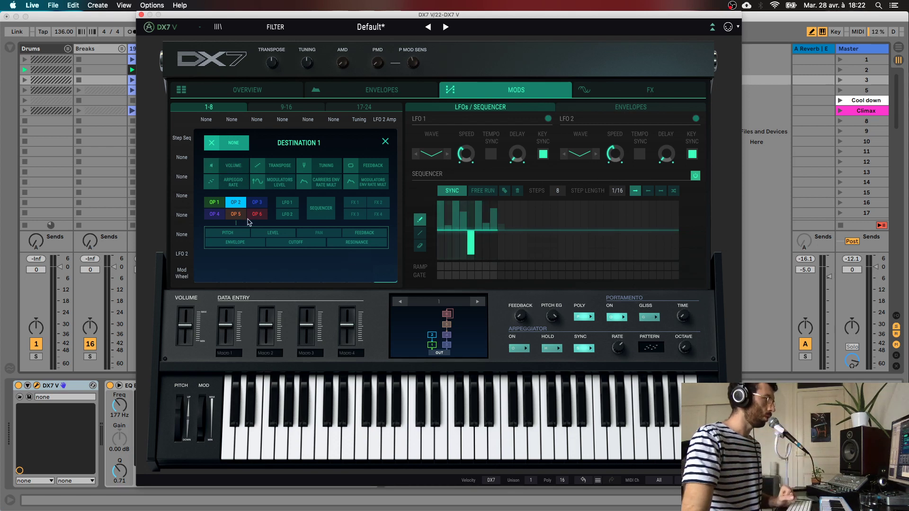
{"action": "left_click", "coordinate": [276, 234]}
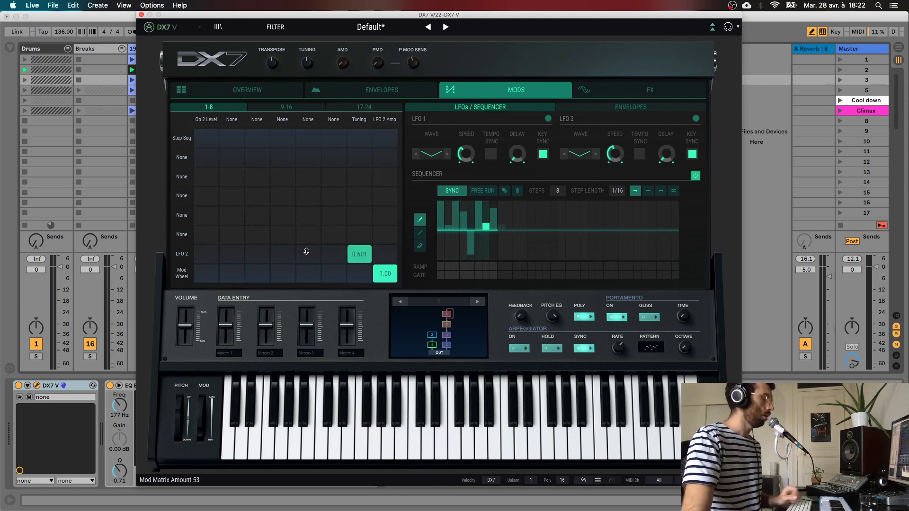
{"action": "left_click_drag", "start_coordinate": [207, 137], "coordinate": [210, 143]}
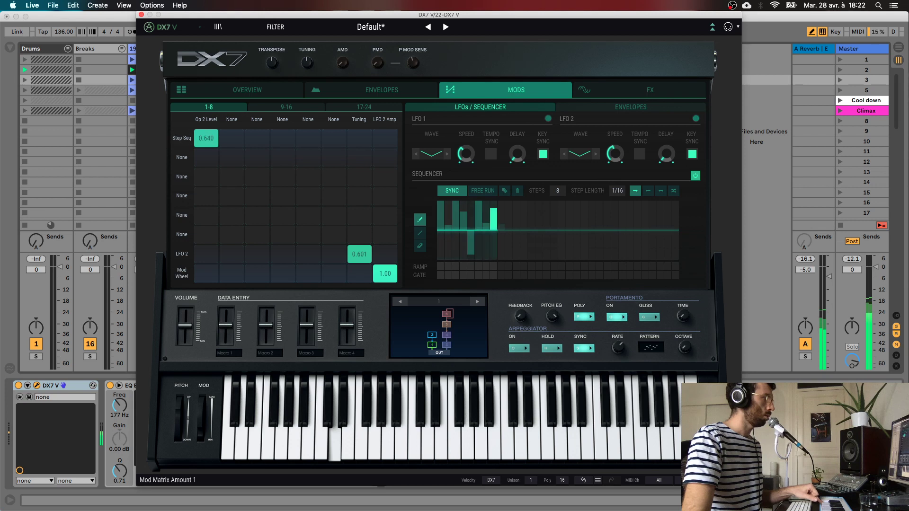
{"action": "left_click_drag", "start_coordinate": [206, 138], "coordinate": [206, 133]}
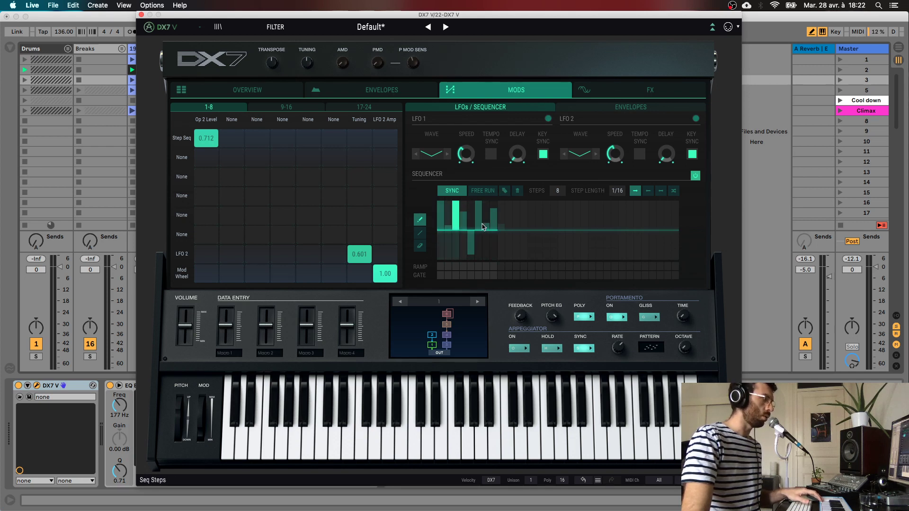
Step: Randomize all sequencer steps several times while a note plays, keeping the last pattern
{"action": "left_click", "coordinate": [505, 191]}
{"action": "left_click", "coordinate": [505, 190]}
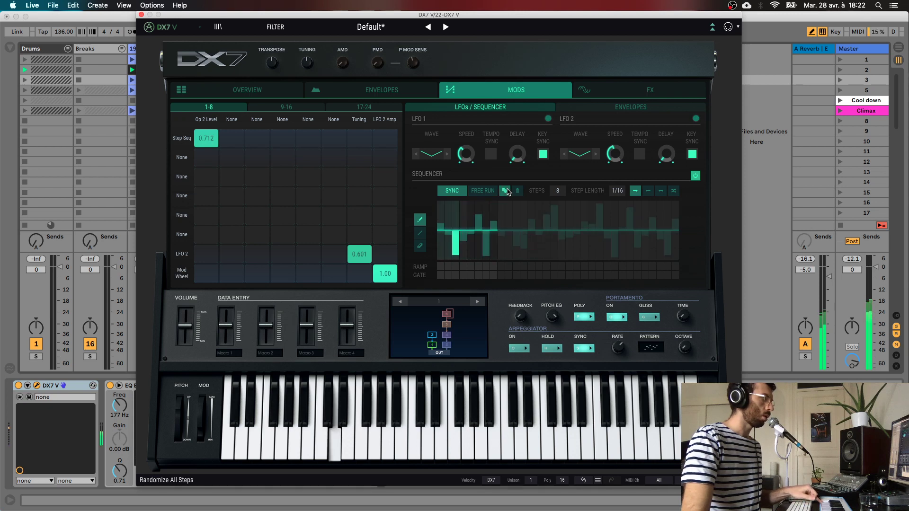
{"action": "left_click", "coordinate": [505, 191]}
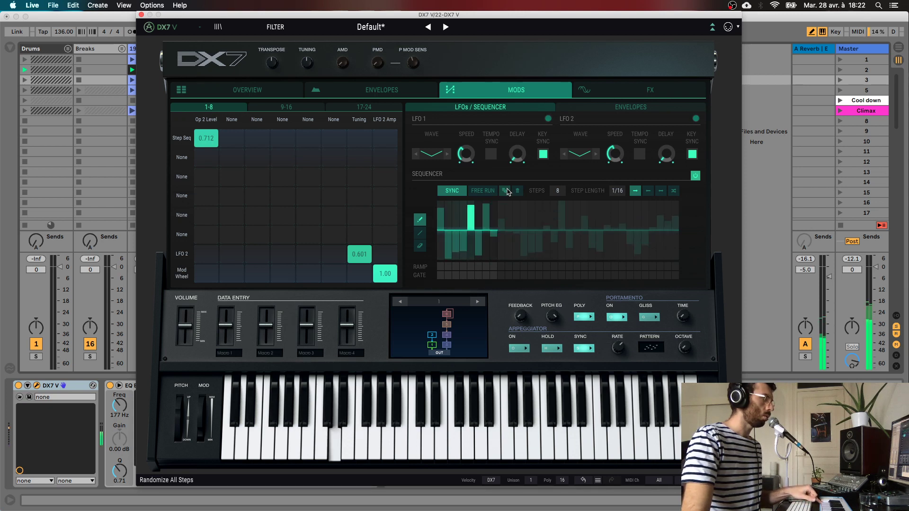
{"action": "left_click", "coordinate": [505, 191]}
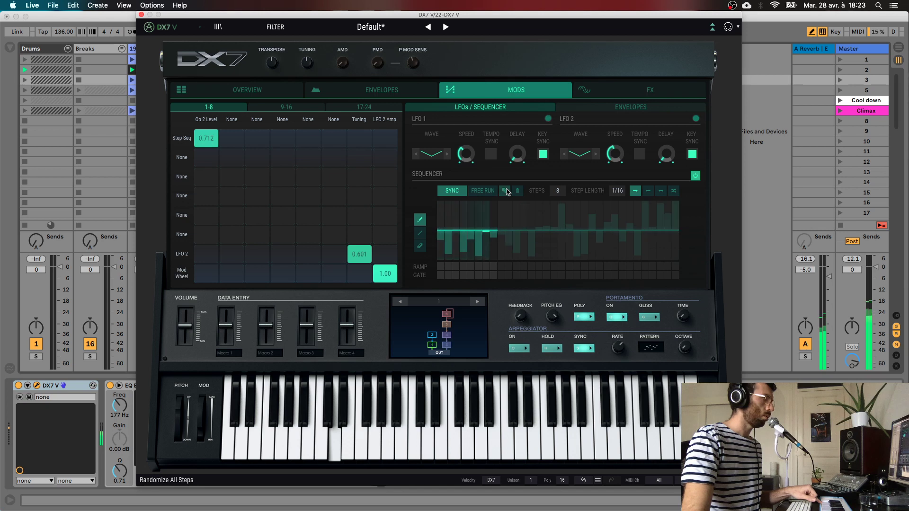
{"action": "left_click", "coordinate": [505, 191]}
{"action": "left_click", "coordinate": [505, 190]}
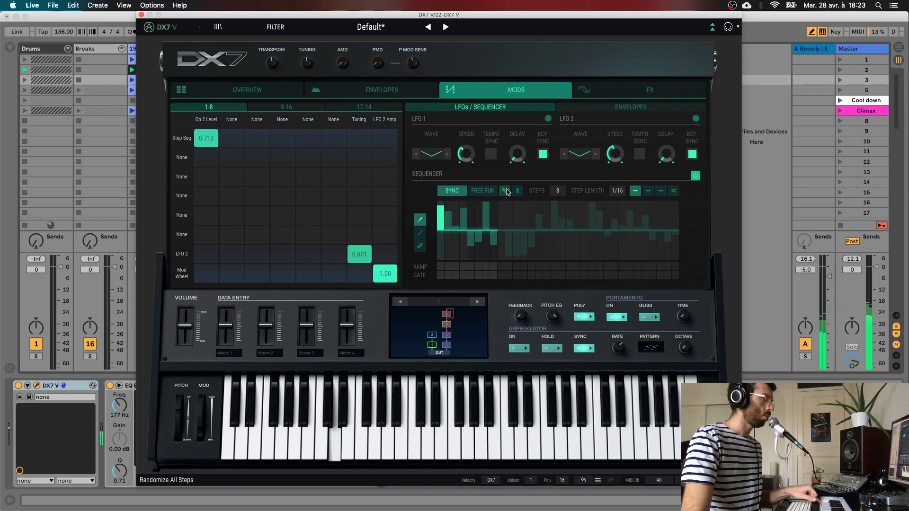
{"action": "mouse_move", "coordinate": [510, 223]}
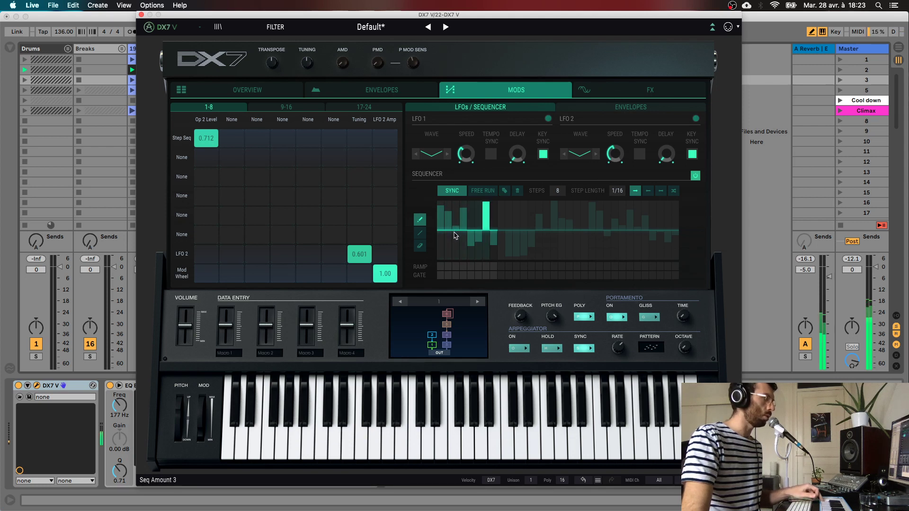
Step: Redraw the step sequencer pattern with a negative amount on step 3 and a positive amount on step 5
{"action": "left_click", "coordinate": [455, 246]}
{"action": "left_click", "coordinate": [469, 220]}
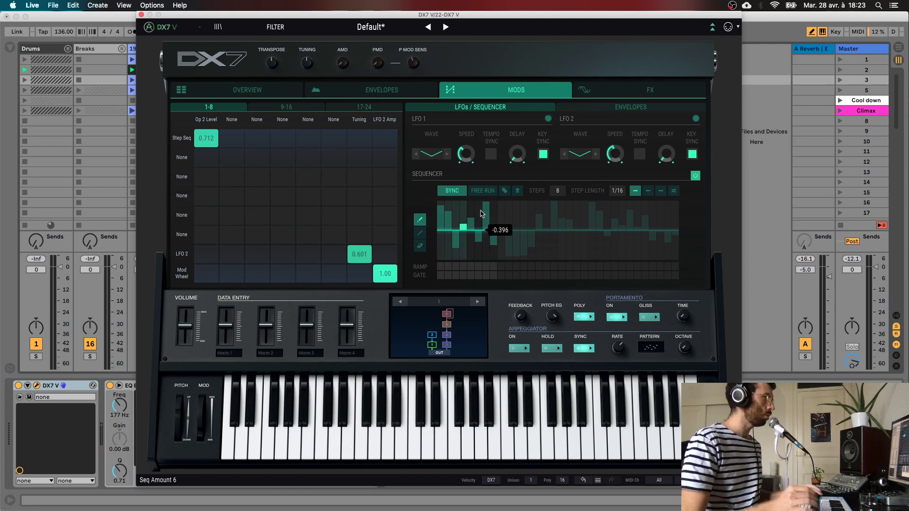
Step: Route the step sequencer to Op 2 pitch frequency in the second modulation matrix slot with an amount of 0.520
{"action": "left_click", "coordinate": [231, 121]}
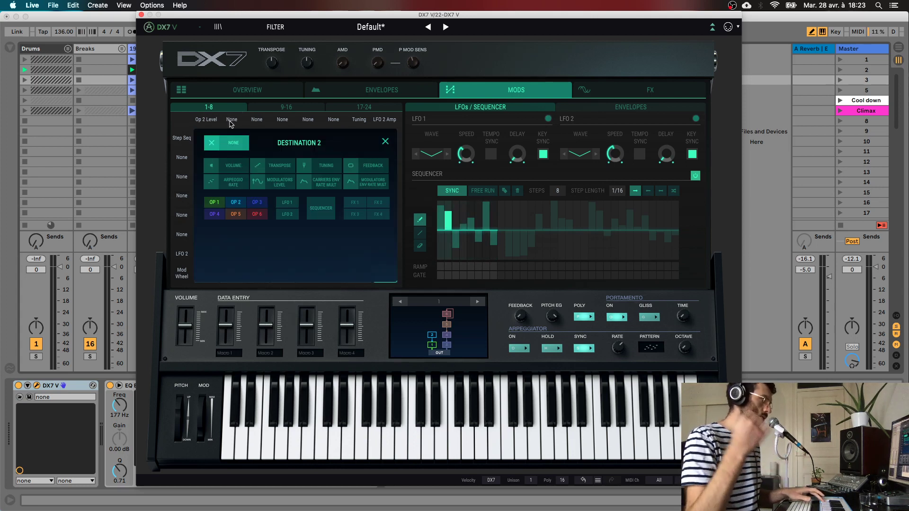
{"action": "left_click", "coordinate": [236, 202]}
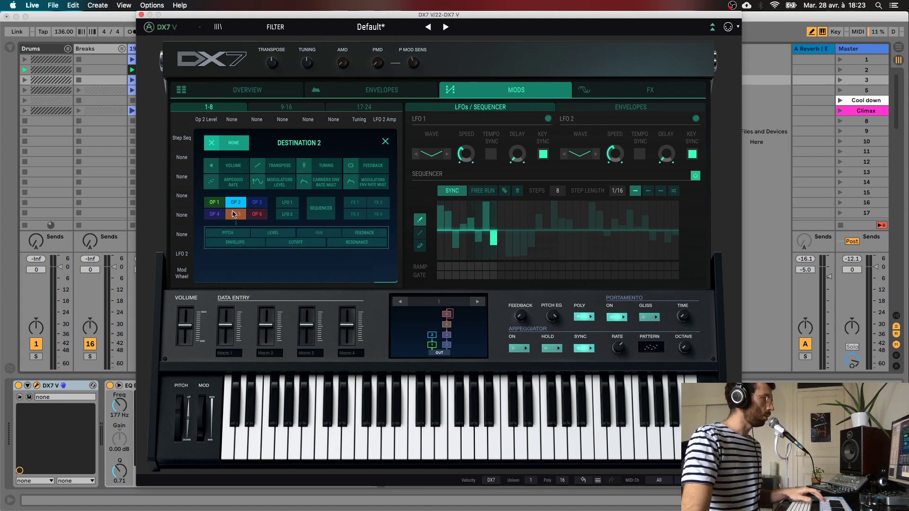
{"action": "left_click", "coordinate": [228, 233]}
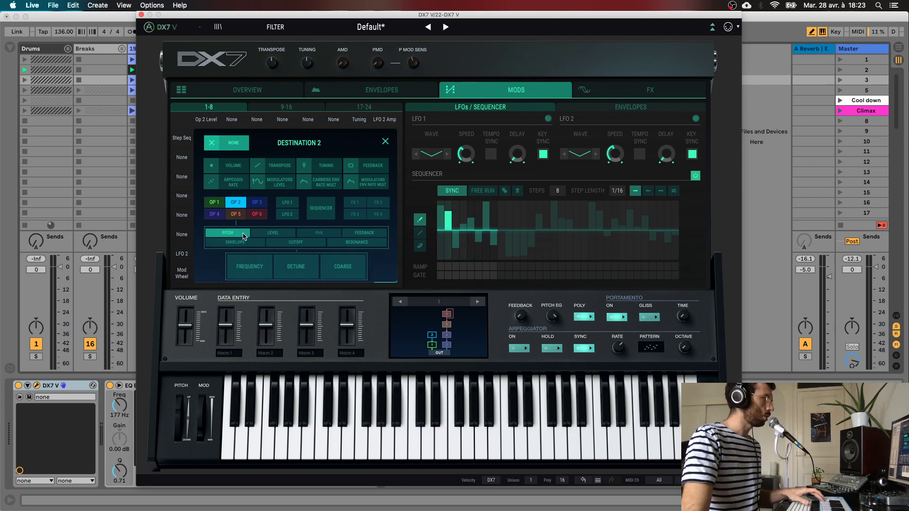
{"action": "left_click", "coordinate": [272, 262]}
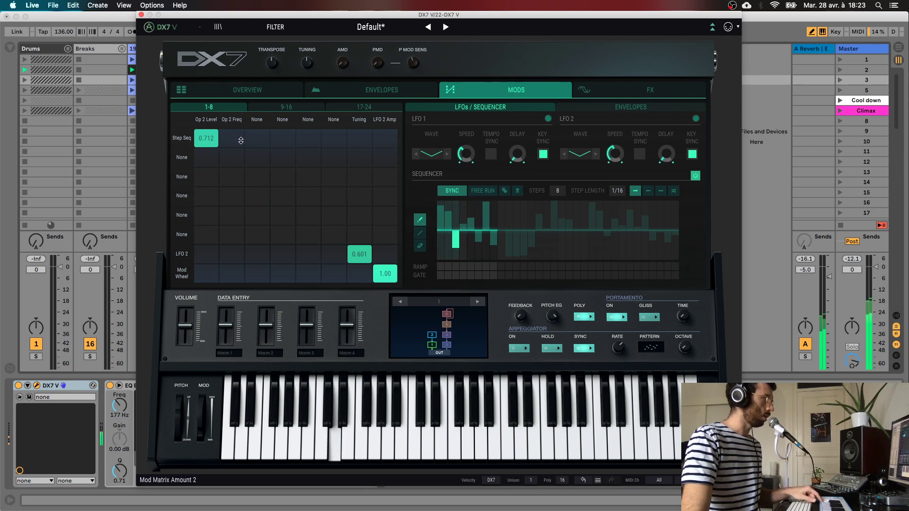
{"action": "left_click_drag", "start_coordinate": [238, 137], "coordinate": [240, 143]}
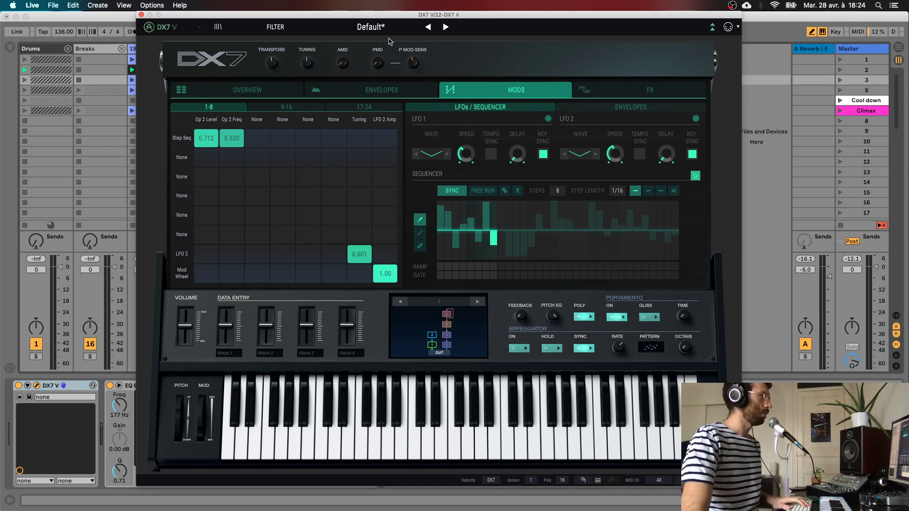
{"action": "mouse_move", "coordinate": [386, 14]}
{"action": "left_mouse_down"}
{"action": "mouse_move", "coordinate": [442, 31]}
{"action": "mouse_move", "coordinate": [398, 10]}
{"action": "left_mouse_up"}
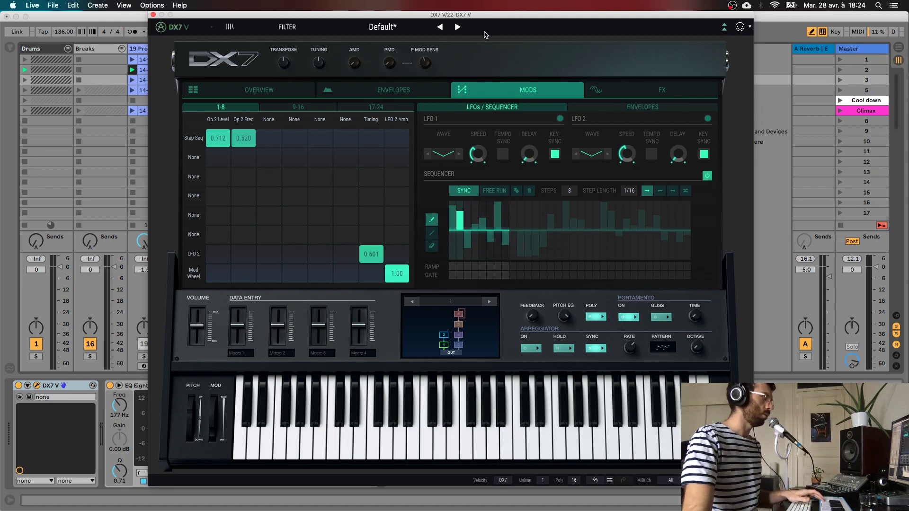
{"action": "left_click_drag", "start_coordinate": [502, 16], "coordinate": [469, 22]}
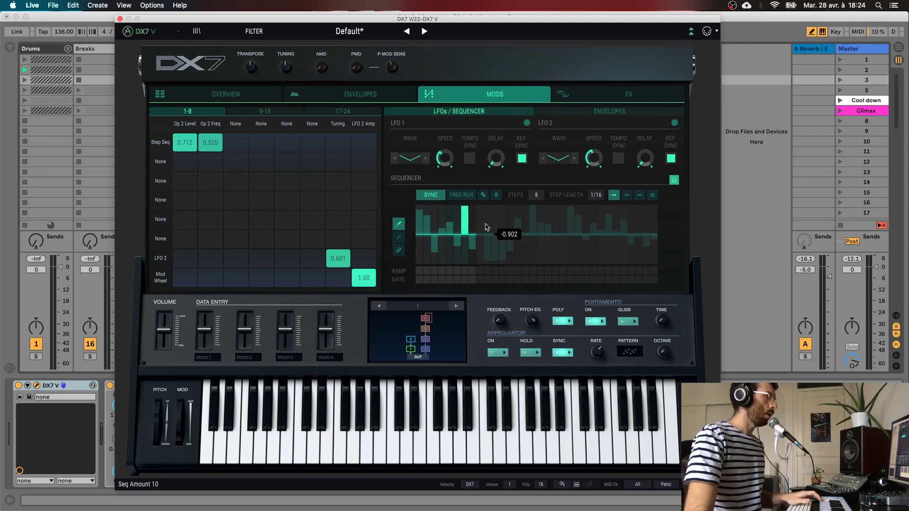
{"action": "mouse_move", "coordinate": [483, 224]}
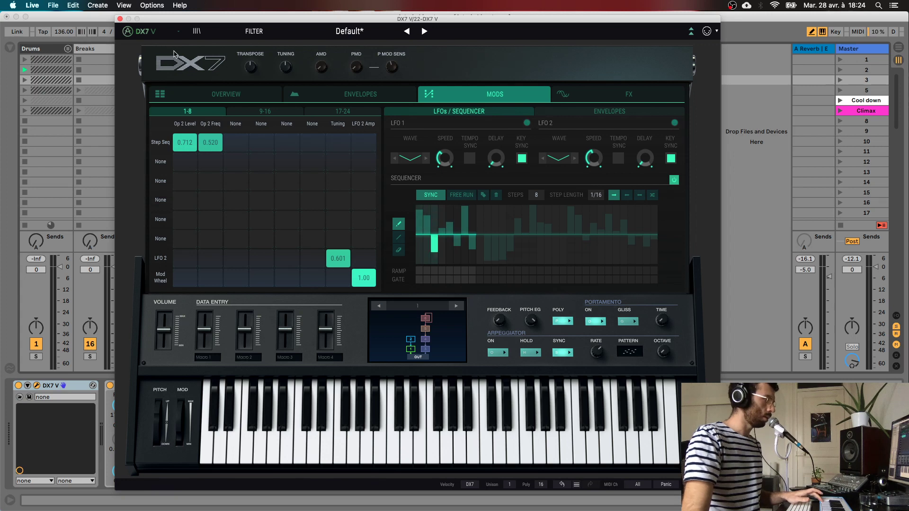
{"action": "left_click_drag", "start_coordinate": [252, 20], "coordinate": [321, 5]}
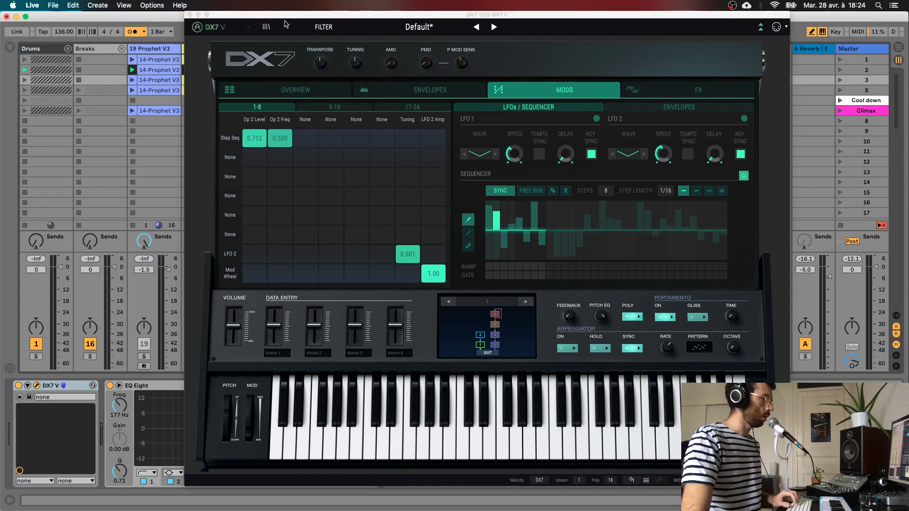
{"action": "left_click_drag", "start_coordinate": [328, 18], "coordinate": [301, 8]}
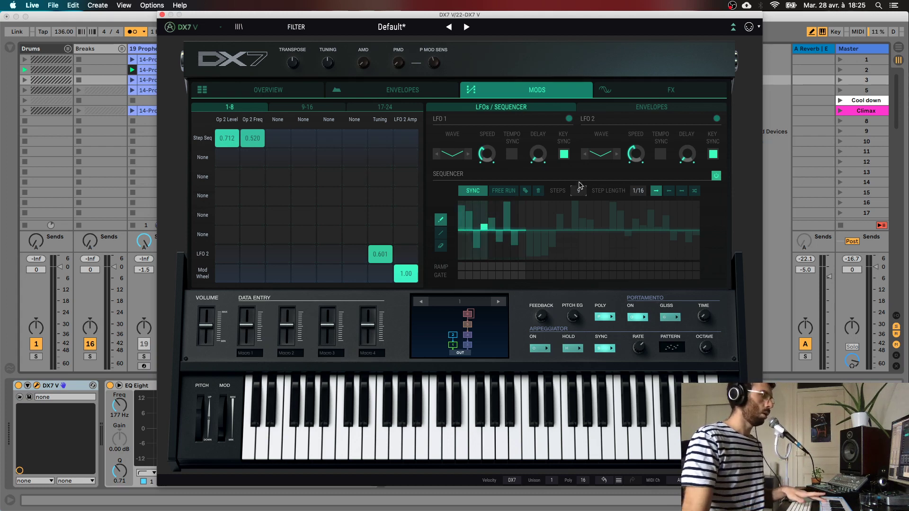
Step: Extend the sequencer to 9 steps and give the ninth step a small positive amount
{"action": "left_click_drag", "start_coordinate": [292, 17], "coordinate": [296, 18]}
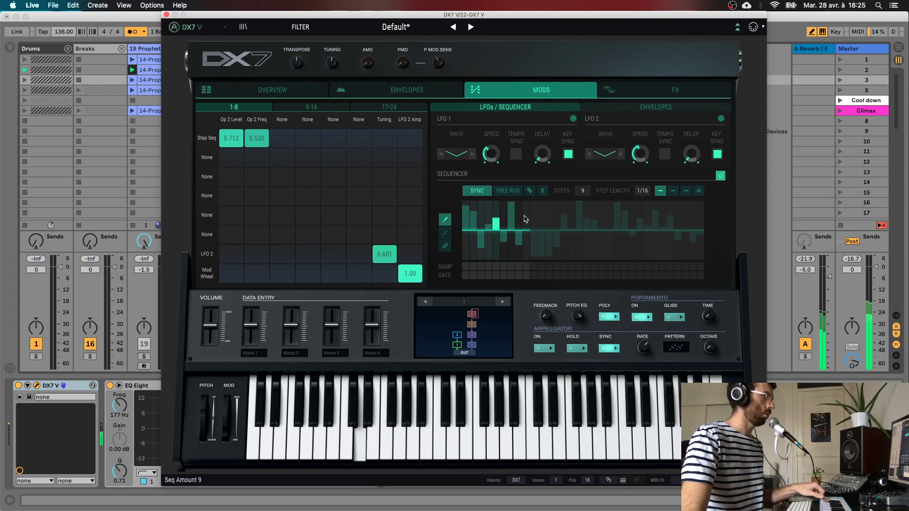
{"action": "left_click_drag", "start_coordinate": [524, 219], "coordinate": [522, 226]}
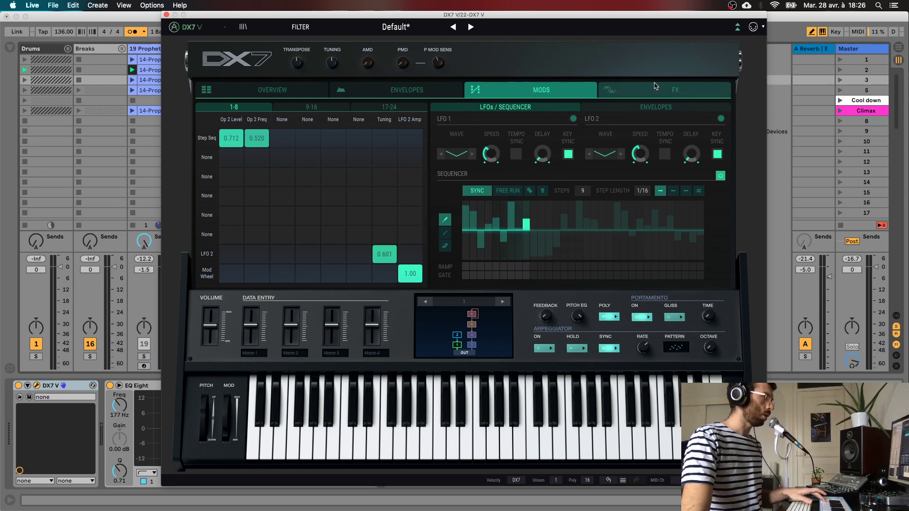
Step: Load an Overdrive into the first effect slot, set its mix fully wet and raise its drive strongly
{"action": "left_click", "coordinate": [676, 91]}
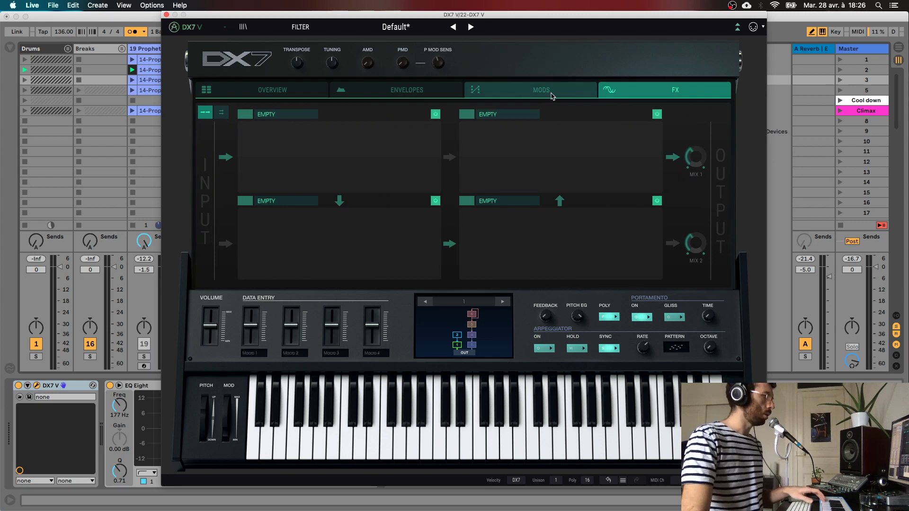
{"action": "left_click", "coordinate": [287, 115]}
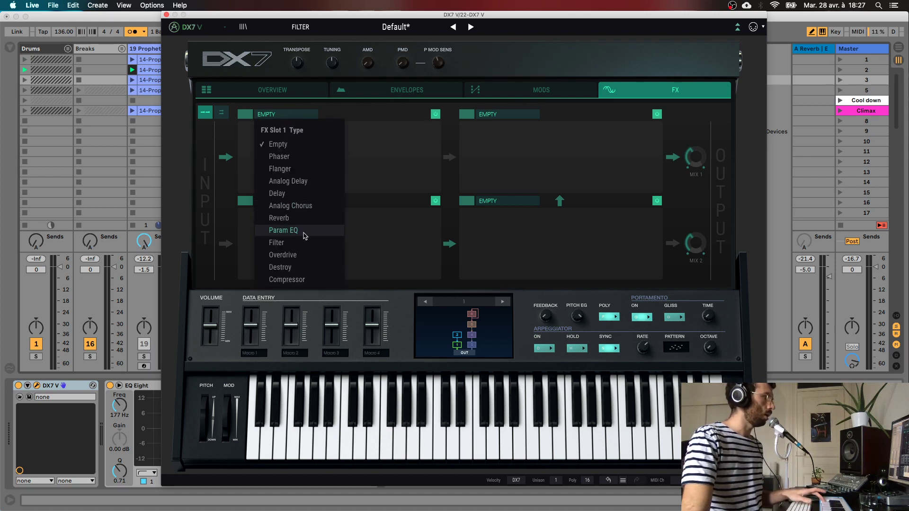
{"action": "left_click", "coordinate": [303, 255]}
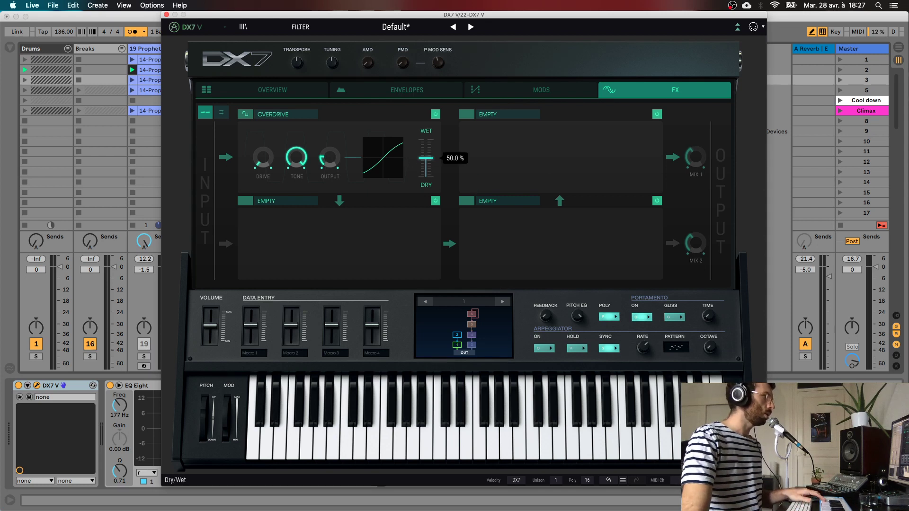
{"action": "left_click_drag", "start_coordinate": [426, 159], "coordinate": [425, 140]}
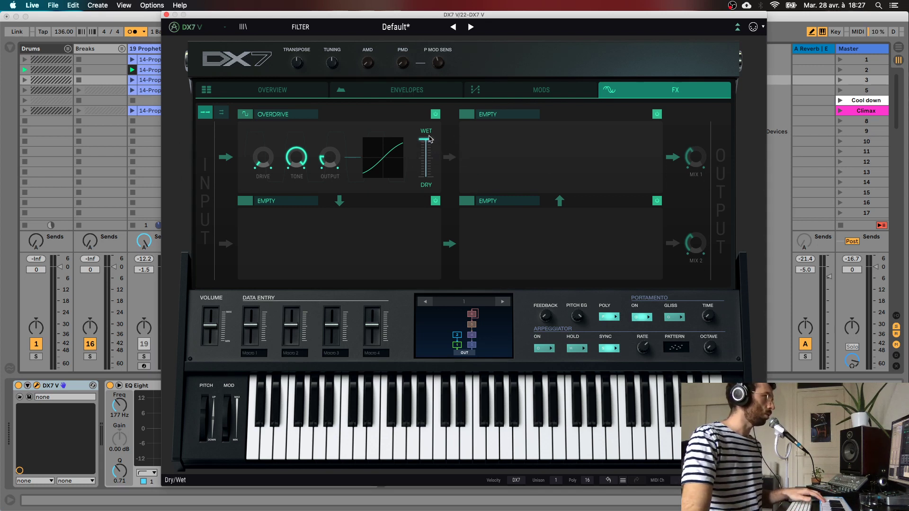
{"action": "left_click_drag", "start_coordinate": [262, 157], "coordinate": [263, 133]}
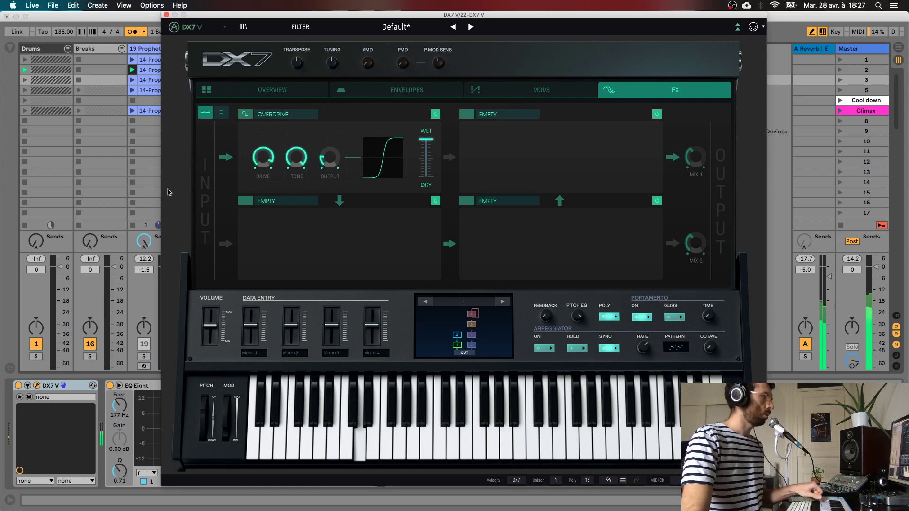
Step: Load an Analog Chorus into the second effect slot and lower its wet mix slightly
{"action": "left_click", "coordinate": [283, 203]}
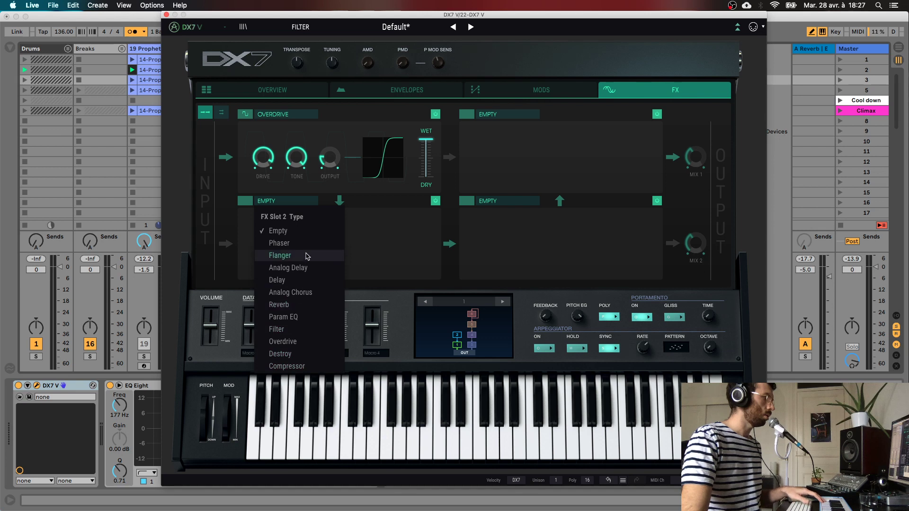
{"action": "left_click", "coordinate": [315, 292]}
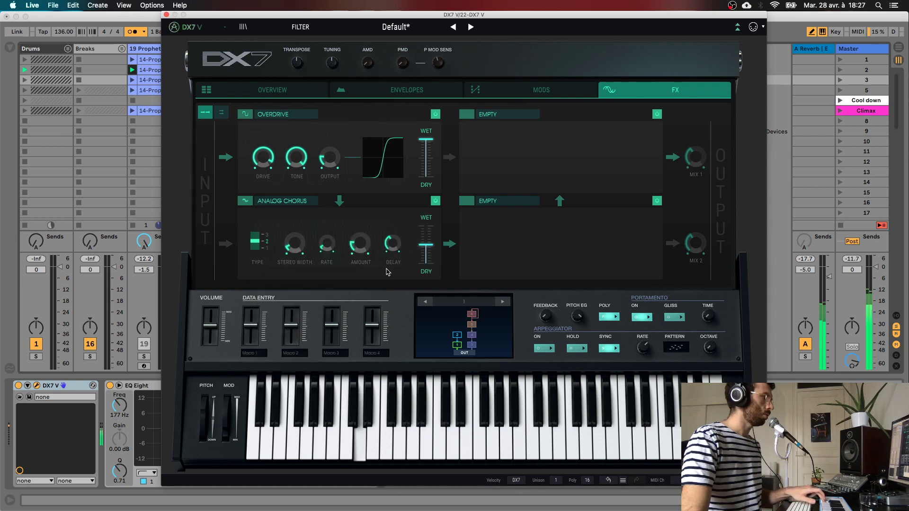
{"action": "mouse_move", "coordinate": [423, 247]}
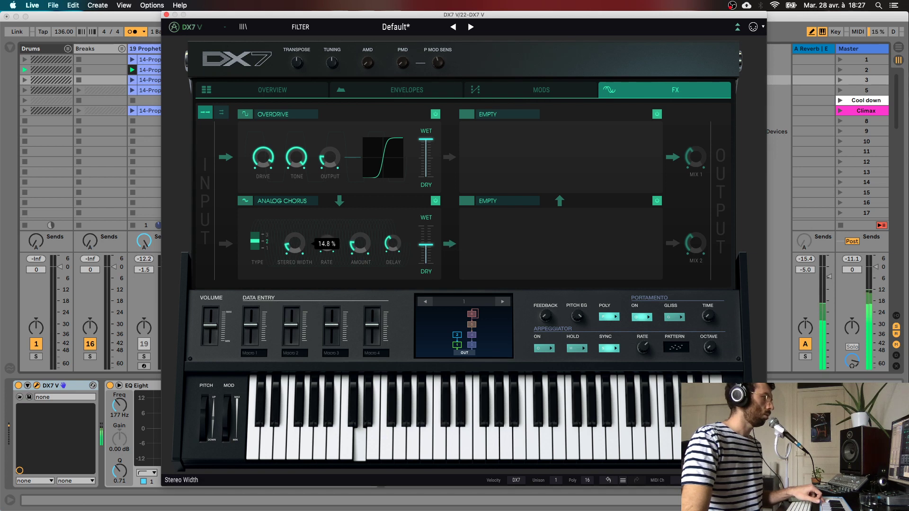
{"action": "left_click_drag", "start_coordinate": [426, 245], "coordinate": [428, 253]}
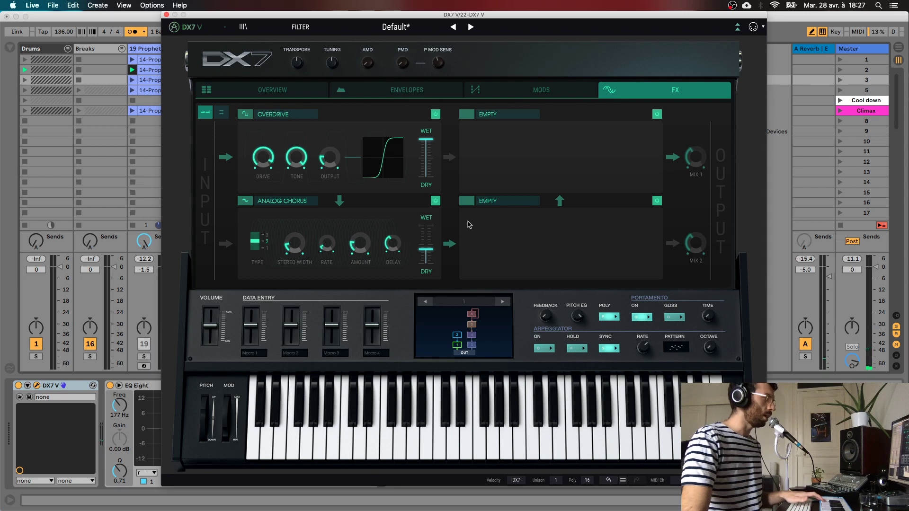
Step: Load a Reverb into the third effect slot, then reduce its room size and wet mix
{"action": "left_click", "coordinate": [519, 201]}
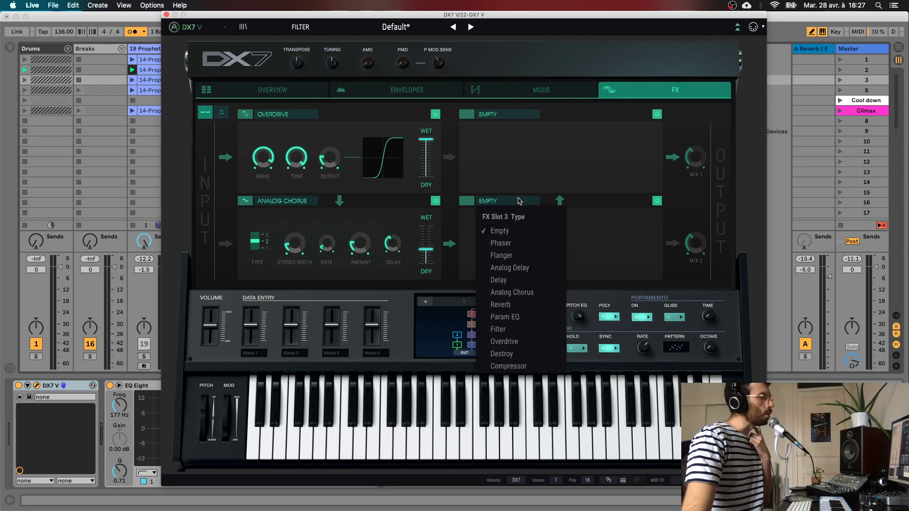
{"action": "left_click", "coordinate": [526, 305]}
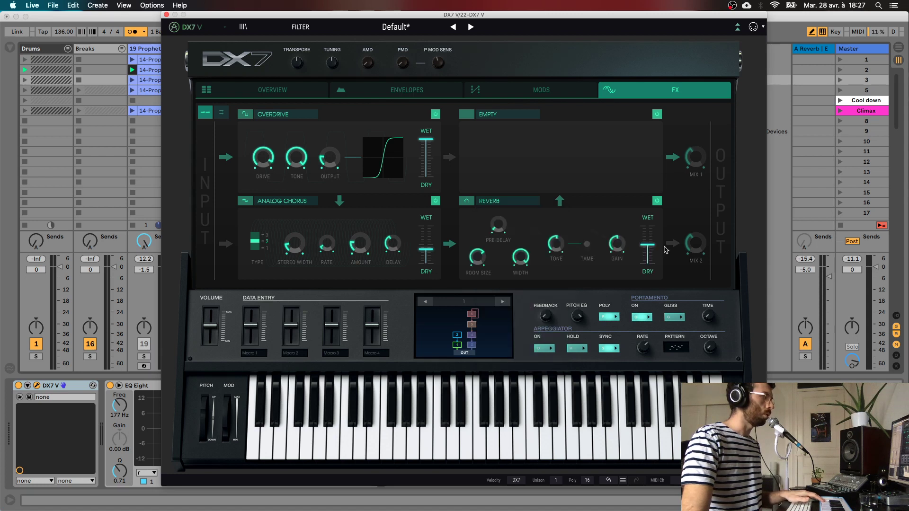
{"action": "left_click_drag", "start_coordinate": [477, 257], "coordinate": [477, 256]}
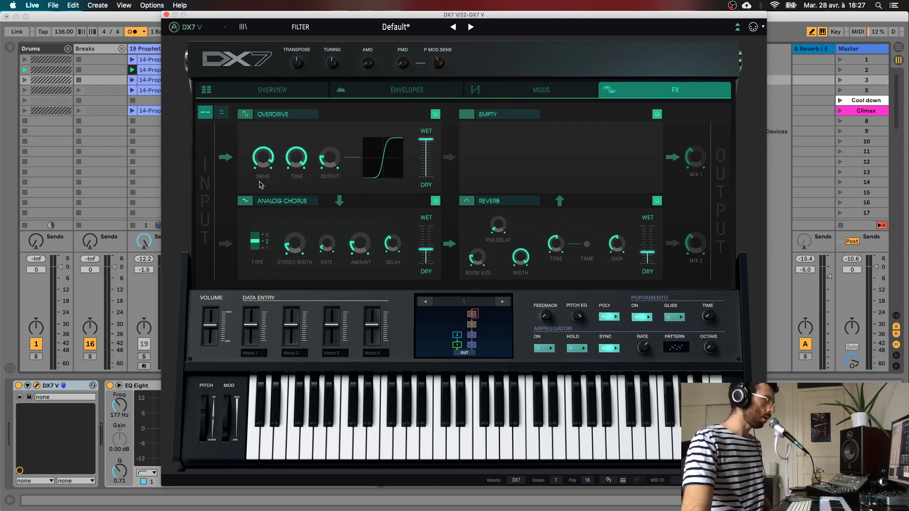
Step: Load the ArturiaLivestreamSeq preset from the User bank and return to the synth view
{"action": "left_click_drag", "start_coordinate": [413, 14], "coordinate": [452, 42]}
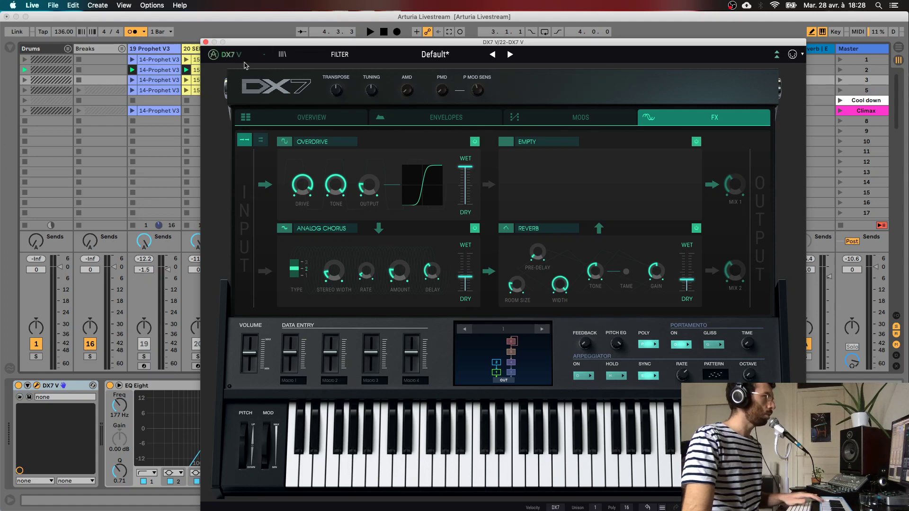
{"action": "left_click", "coordinate": [276, 58]}
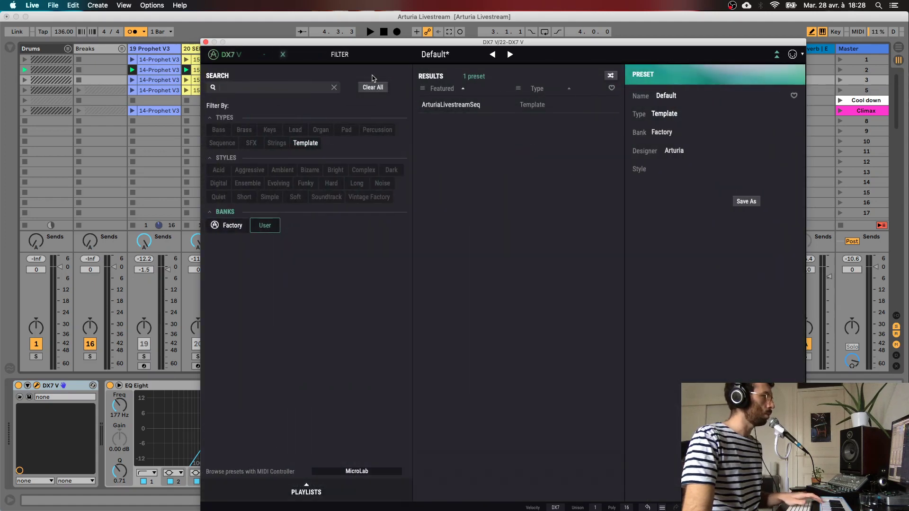
{"action": "left_click", "coordinate": [265, 226]}
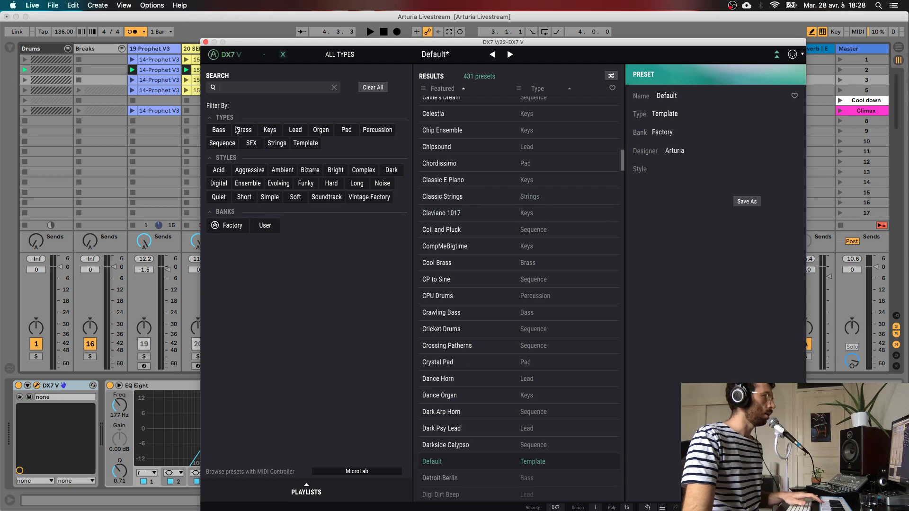
{"action": "left_click", "coordinate": [265, 226]}
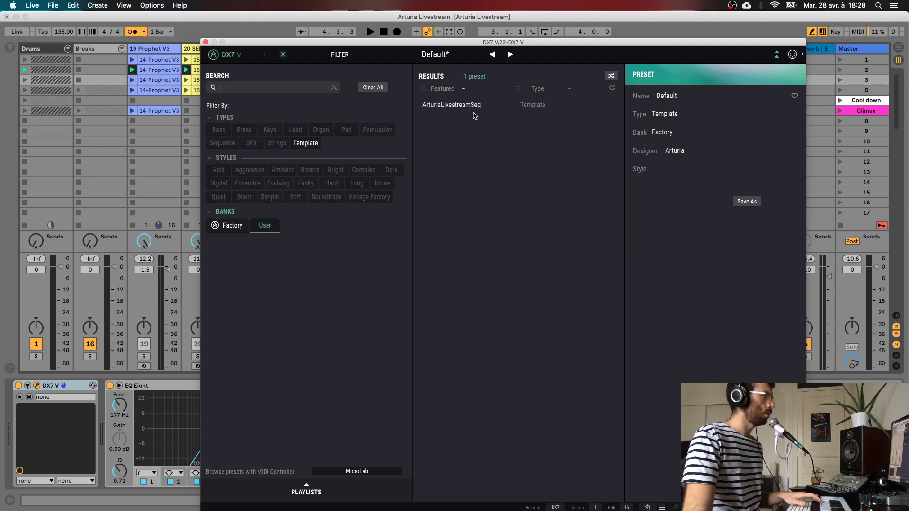
{"action": "left_click", "coordinate": [474, 110]}
{"action": "left_click", "coordinate": [283, 55]}
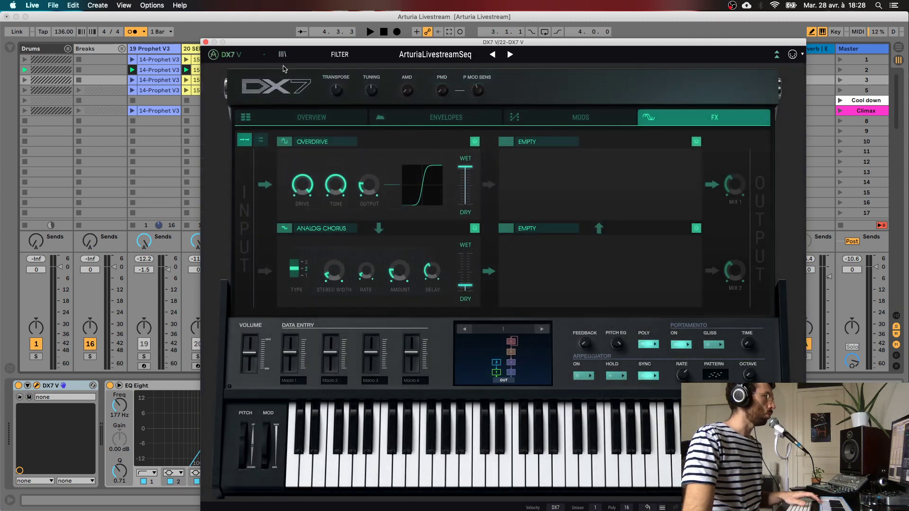
Step: Select scene 2, close the DX7 V window and turn off solo on the 22 DX7 V track
{"action": "left_click_drag", "start_coordinate": [299, 43], "coordinate": [280, 144]}
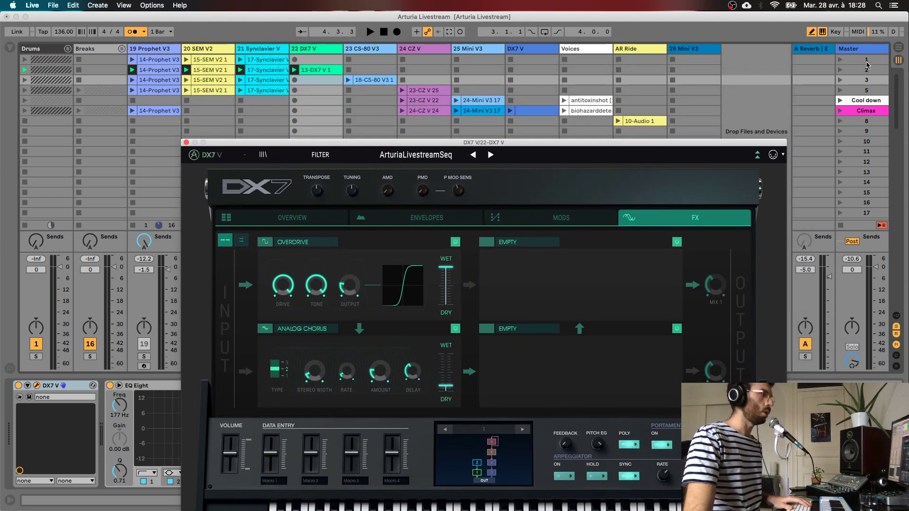
{"action": "left_click", "coordinate": [850, 72]}
{"action": "left_click_drag", "start_coordinate": [544, 147], "coordinate": [489, 146]}
{"action": "left_click", "coordinate": [130, 141]}
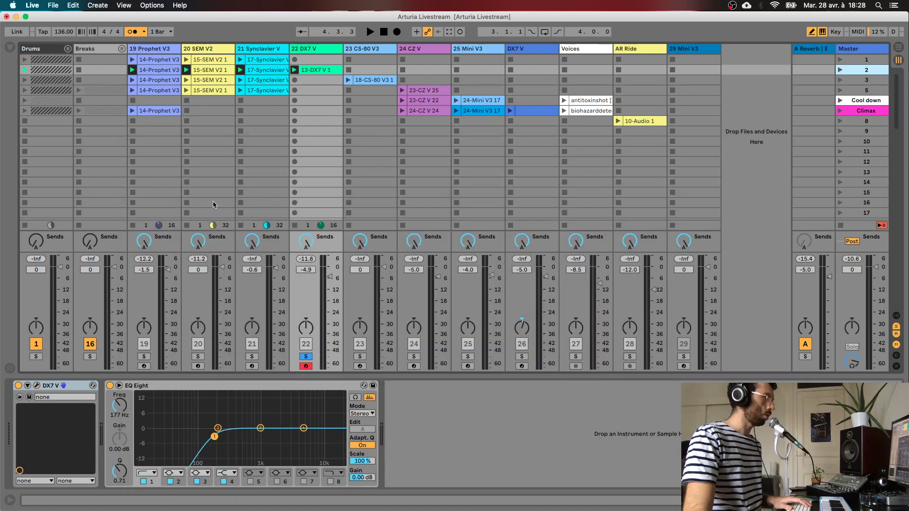
{"action": "left_click", "coordinate": [305, 357]}
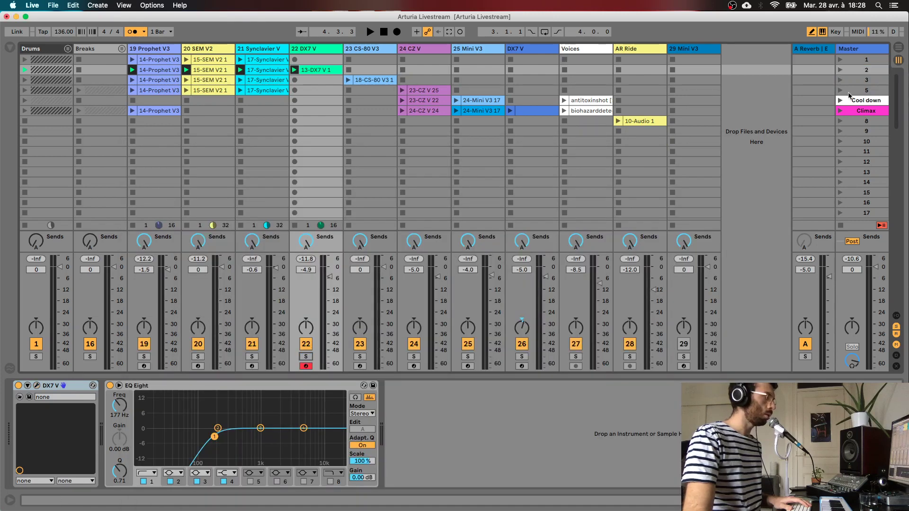
Step: Select scene 3 and play the whole set without solo for a few bars, then stop playback
{"action": "key", "text": "Up"}
{"action": "key", "text": "Down"}
{"action": "key", "text": "Down"}
{"action": "key", "text": "Return"}
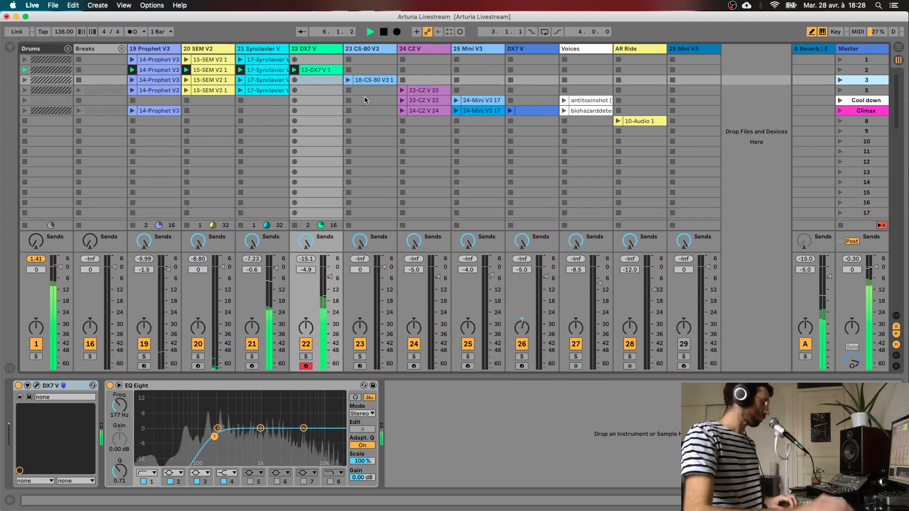
{"action": "key", "text": "space"}
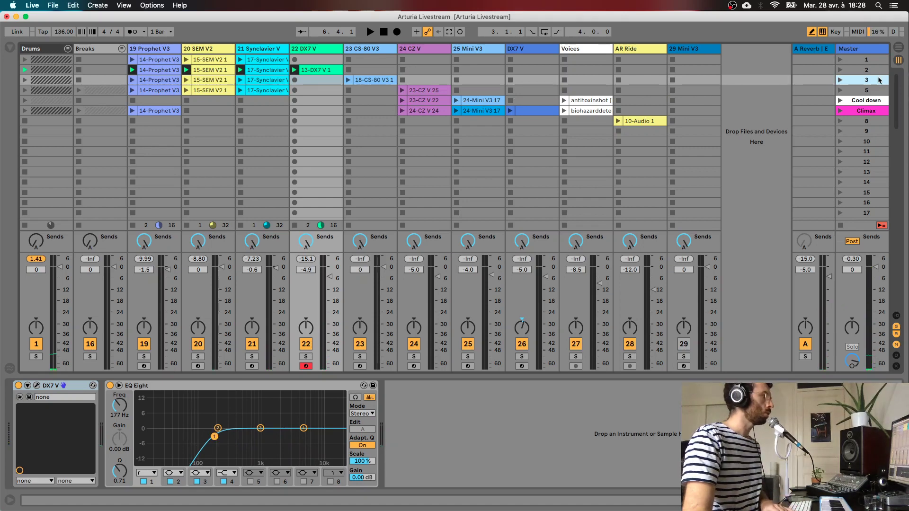
Step: Launch scene 3, then arm the 23 CS-80 V3 track and open its CS-80 V instrument window
{"action": "left_click", "coordinate": [841, 80]}
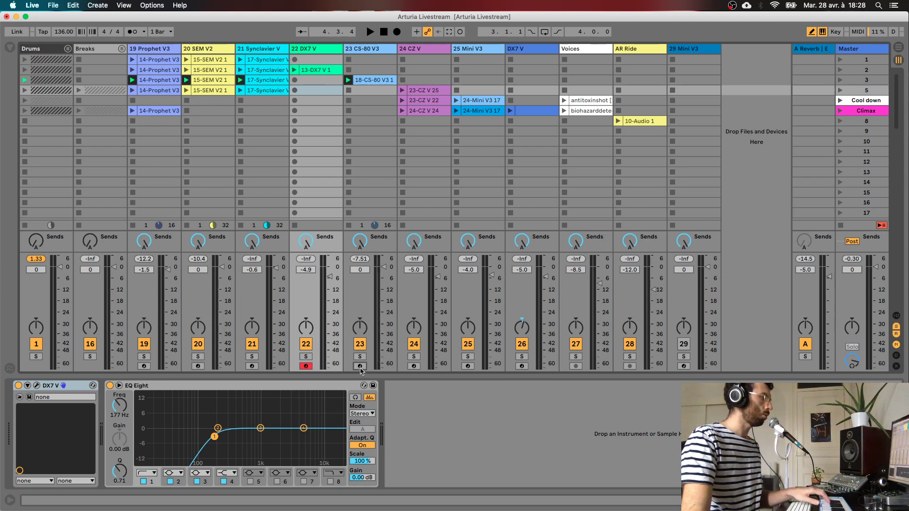
{"action": "left_click", "coordinate": [390, 364]}
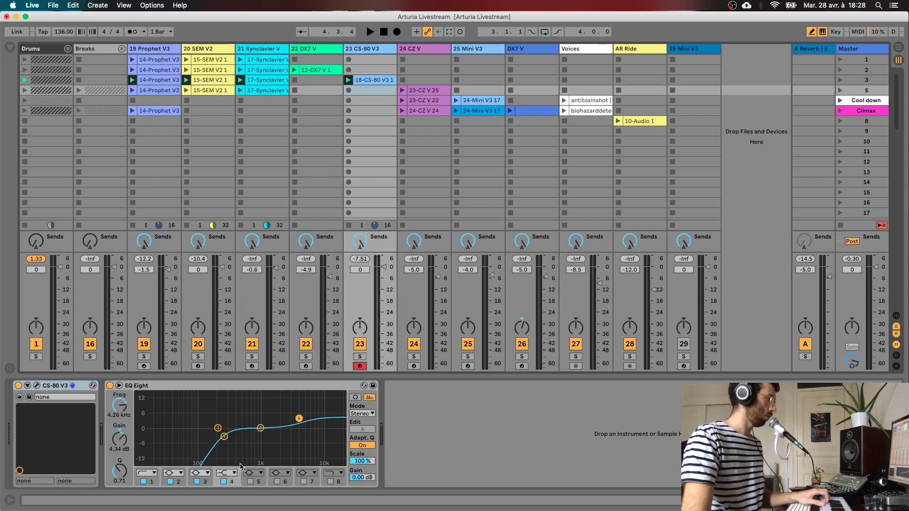
{"action": "left_click", "coordinate": [36, 387]}
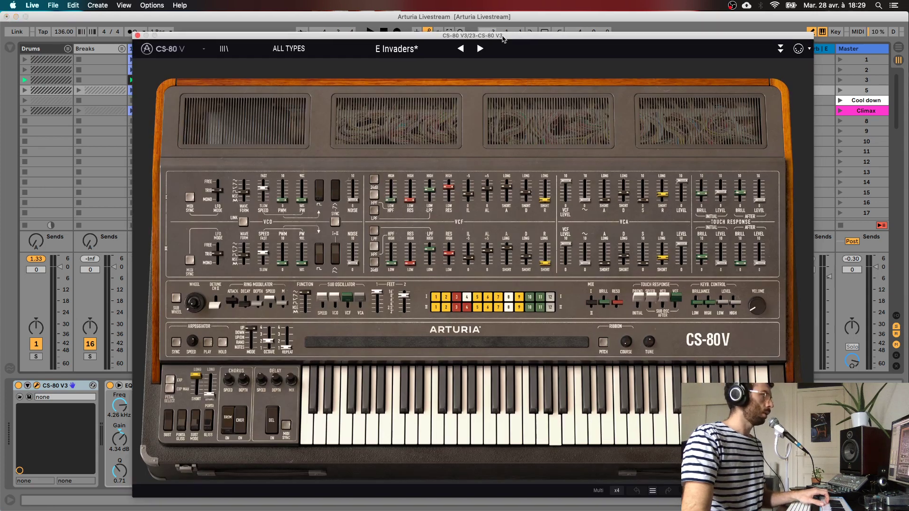
Step: Examine the CS-80 V's front panel with the E Invaders preset, then close the instrument window
{"action": "left_click_drag", "start_coordinate": [503, 37], "coordinate": [456, 22]}
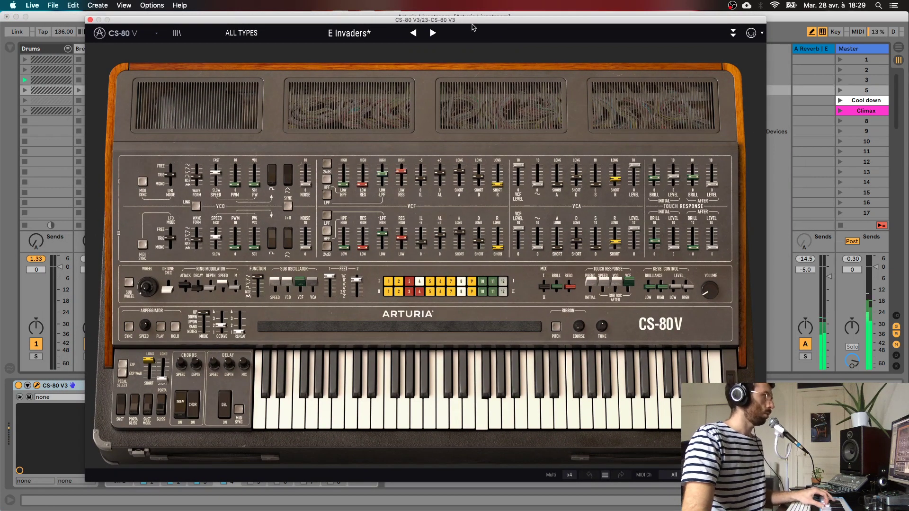
{"action": "mouse_move", "coordinate": [471, 23]}
{"action": "left_mouse_down"}
{"action": "mouse_move", "coordinate": [577, 44]}
{"action": "mouse_move", "coordinate": [474, 33]}
{"action": "left_mouse_up"}
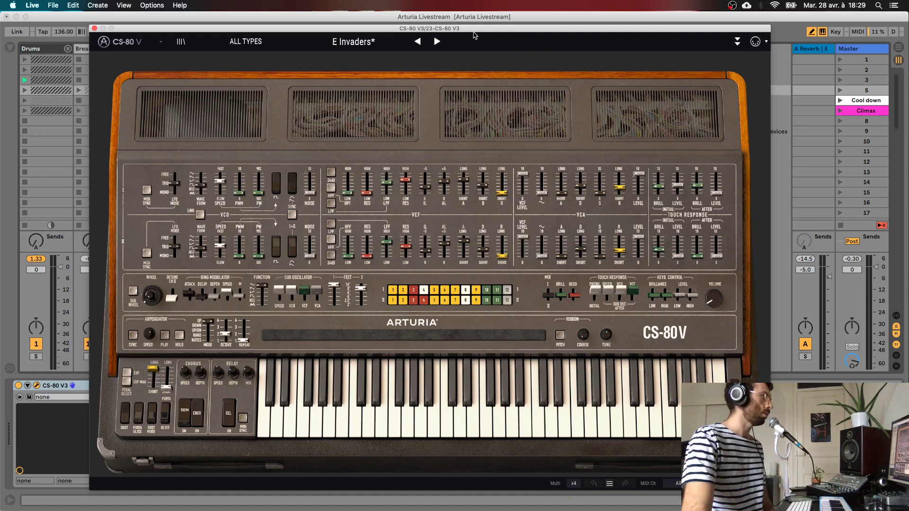
{"action": "left_click_drag", "start_coordinate": [469, 34], "coordinate": [506, 32]}
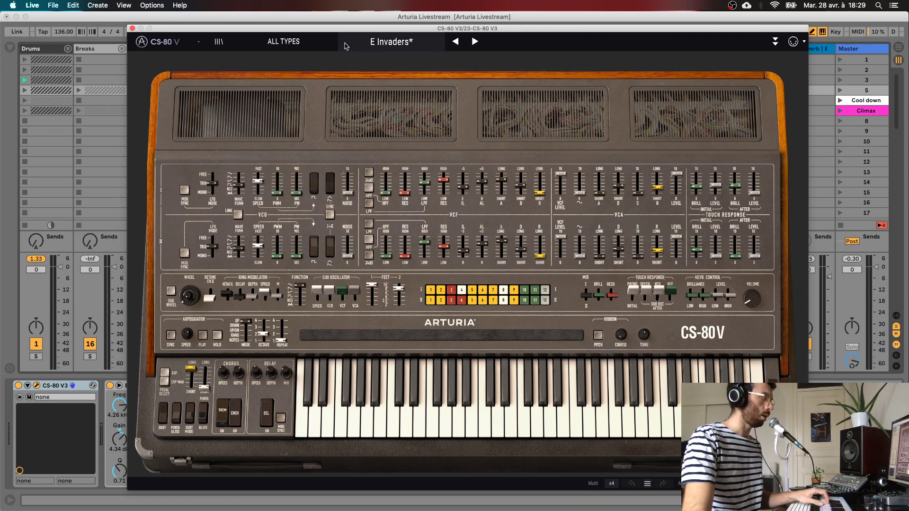
{"action": "left_click_drag", "start_coordinate": [384, 30], "coordinate": [394, 88]}
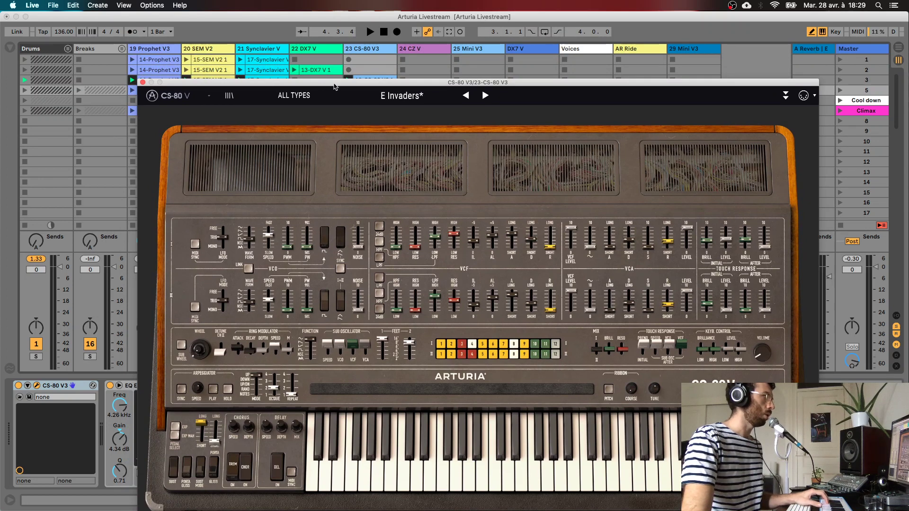
{"action": "left_click_drag", "start_coordinate": [341, 84], "coordinate": [294, 26]}
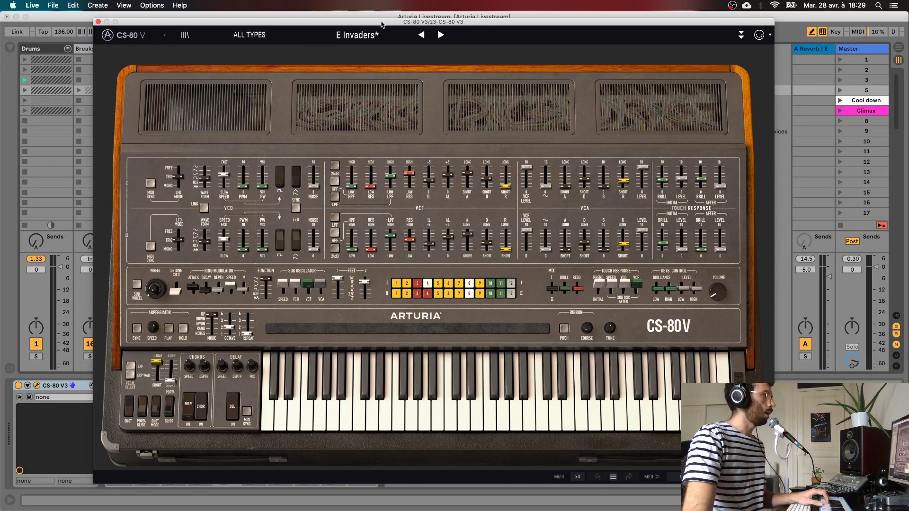
{"action": "left_click_drag", "start_coordinate": [382, 23], "coordinate": [367, 43]}
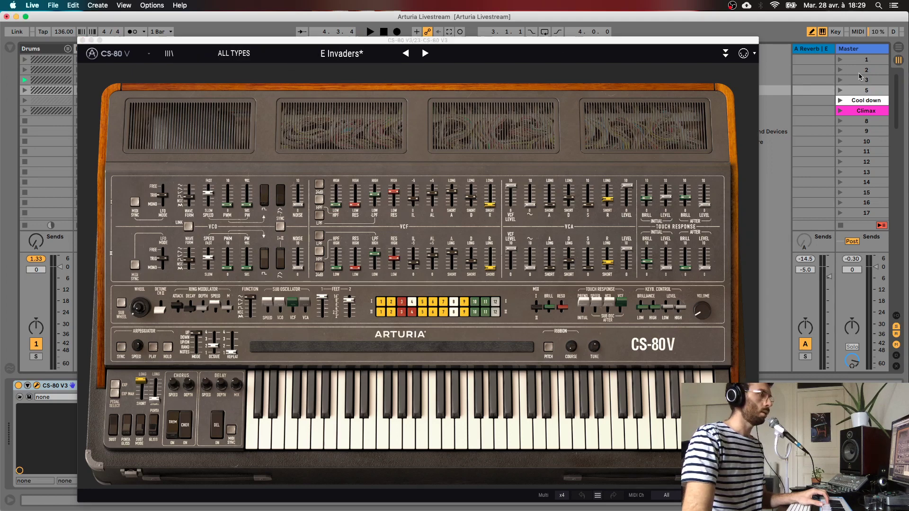
{"action": "left_click", "coordinate": [82, 41]}
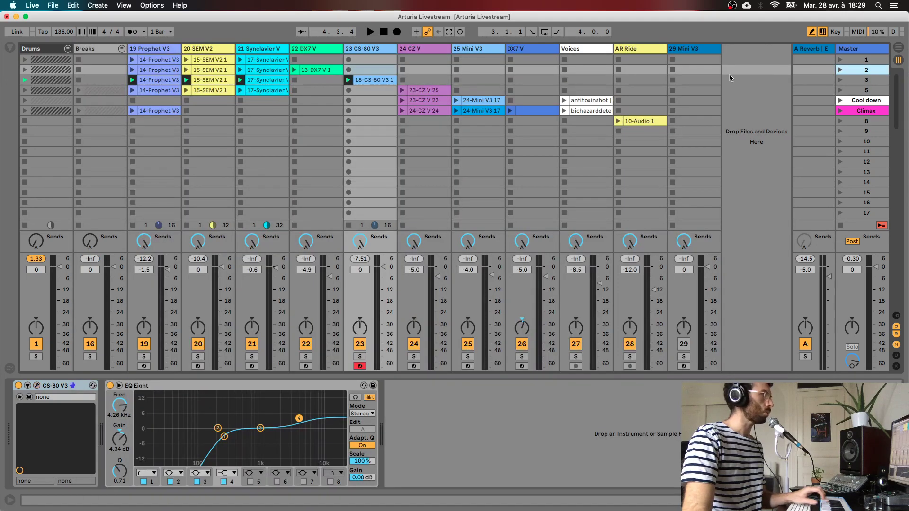
Step: Select scene 5 and launch it to play the whole set for a few bars
{"action": "left_click", "coordinate": [868, 80]}
{"action": "left_click", "coordinate": [858, 91]}
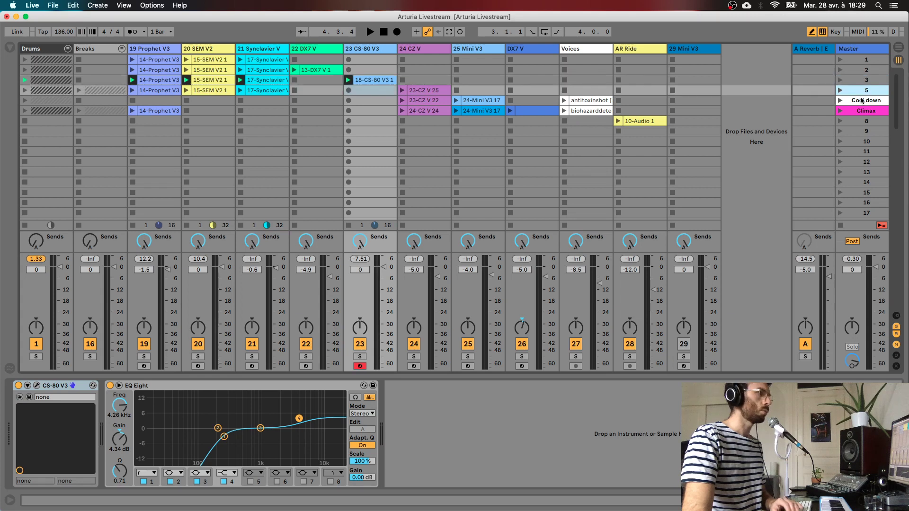
{"action": "key", "text": "Return"}
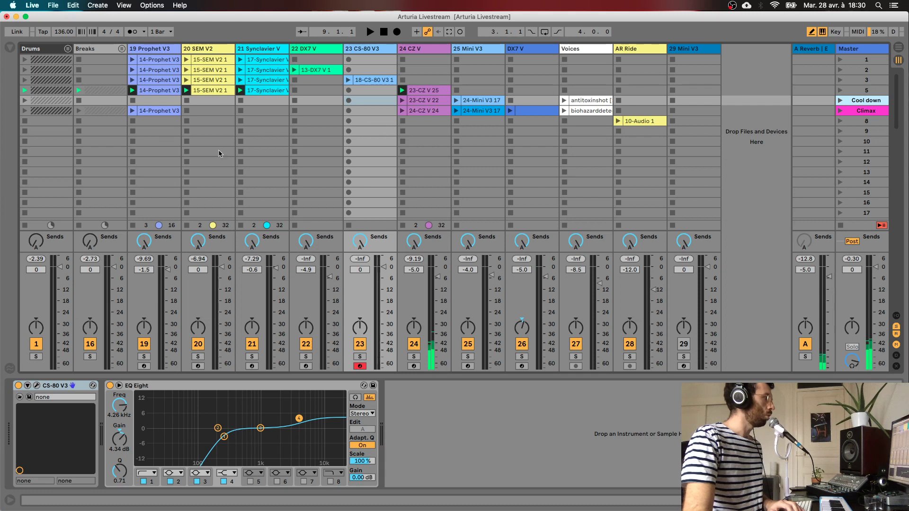
Step: Solo the Breaks group, play its scene 5 clips on their own, then turn the solo off
{"action": "left_click", "coordinate": [90, 356]}
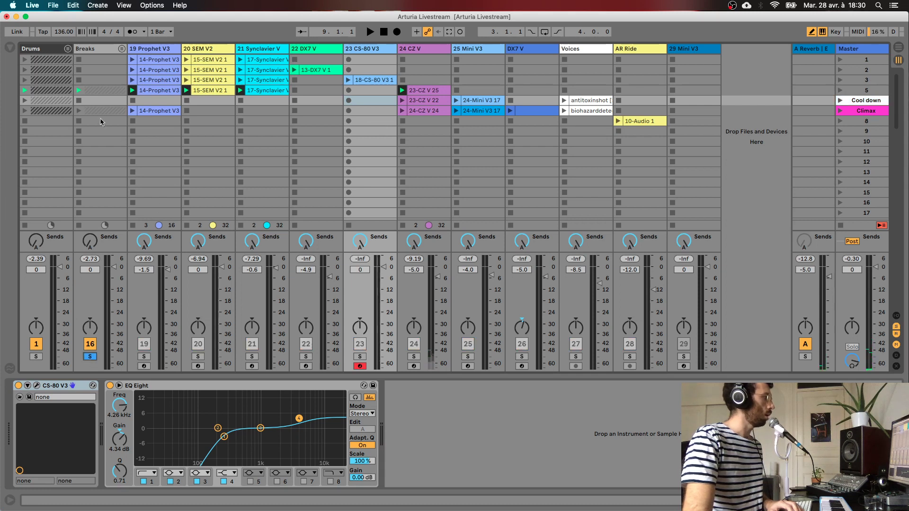
{"action": "left_click", "coordinate": [79, 91]}
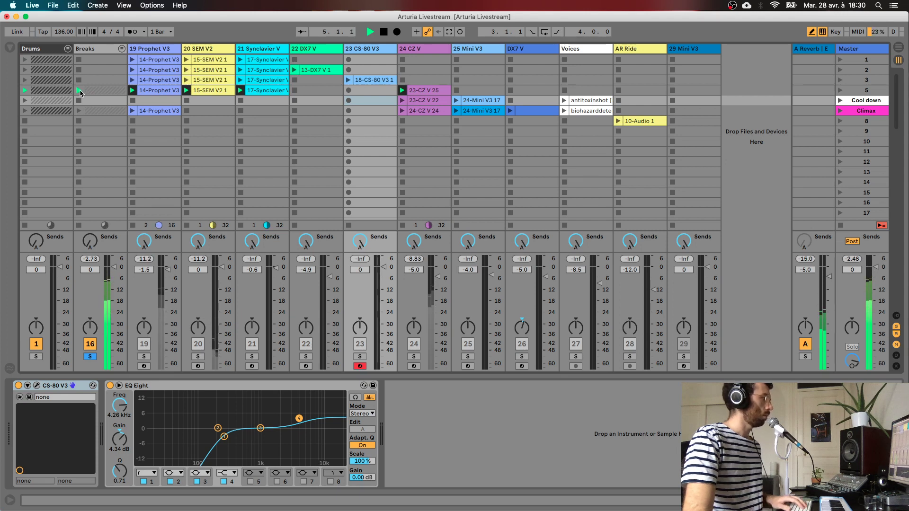
{"action": "left_click", "coordinate": [88, 357]}
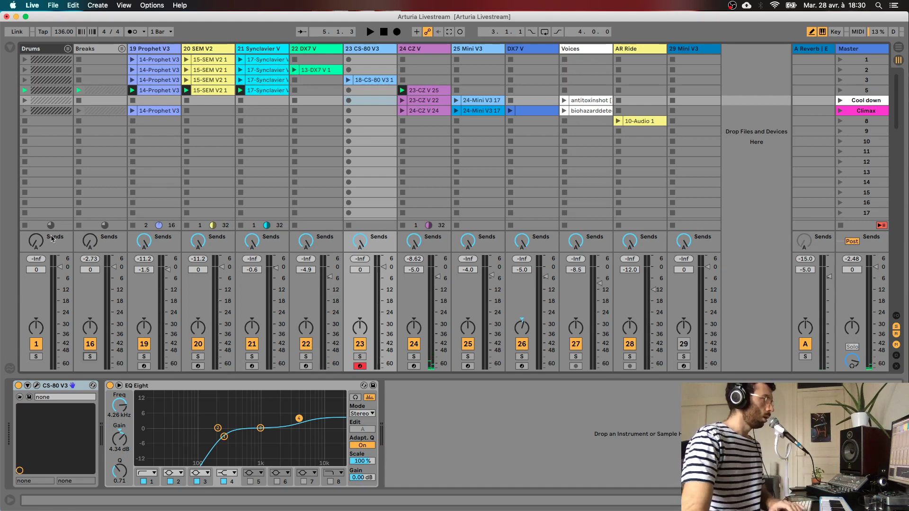
Step: Open the CZ V instrument of the 24 CZ V track, move its window off the mixer, and arm the track
{"action": "left_click", "coordinate": [428, 94]}
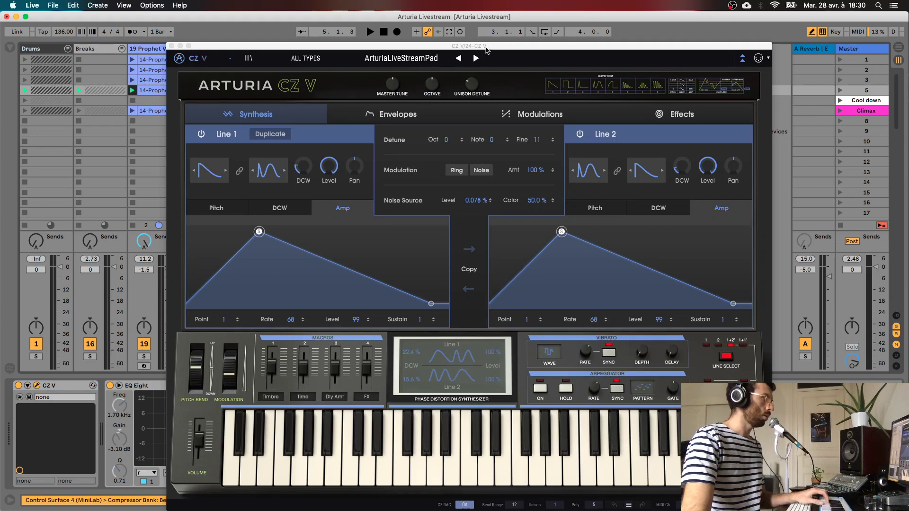
{"action": "left_click_drag", "start_coordinate": [486, 51], "coordinate": [421, 31]}
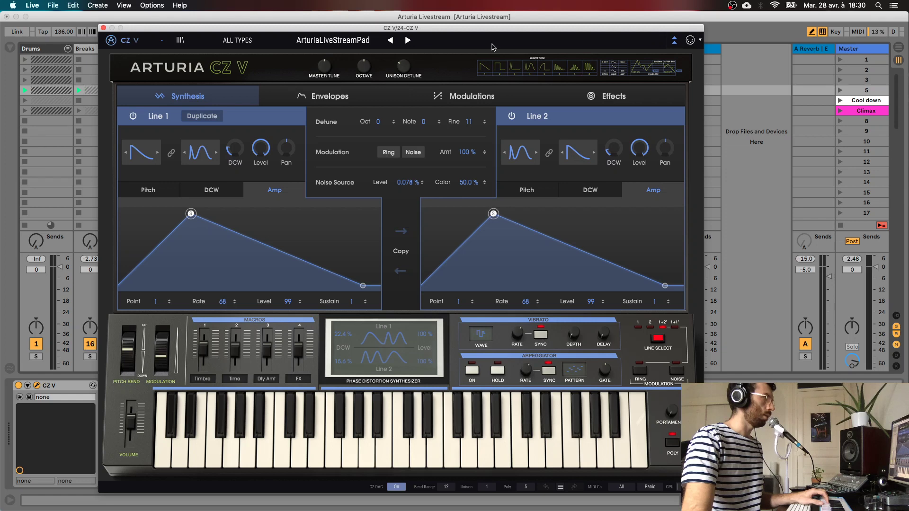
{"action": "left_click_drag", "start_coordinate": [435, 31], "coordinate": [452, 22]}
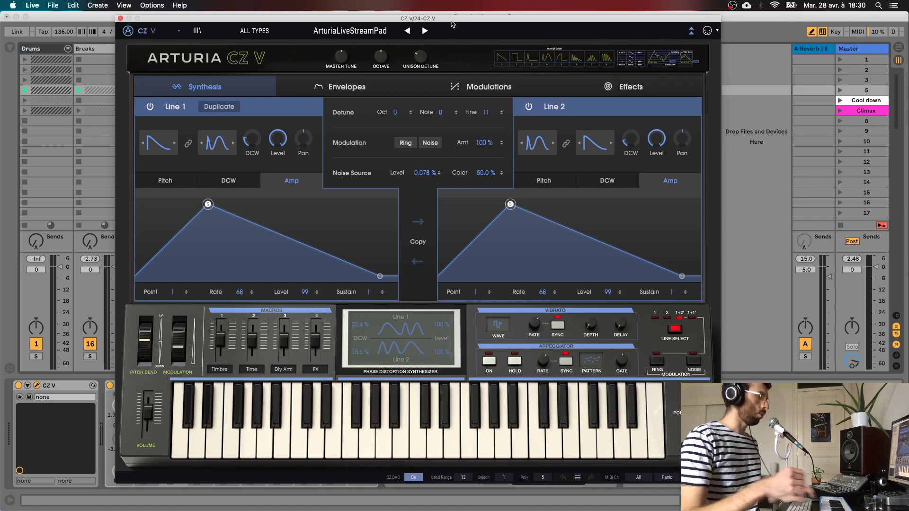
{"action": "left_click_drag", "start_coordinate": [482, 32], "coordinate": [630, 6]}
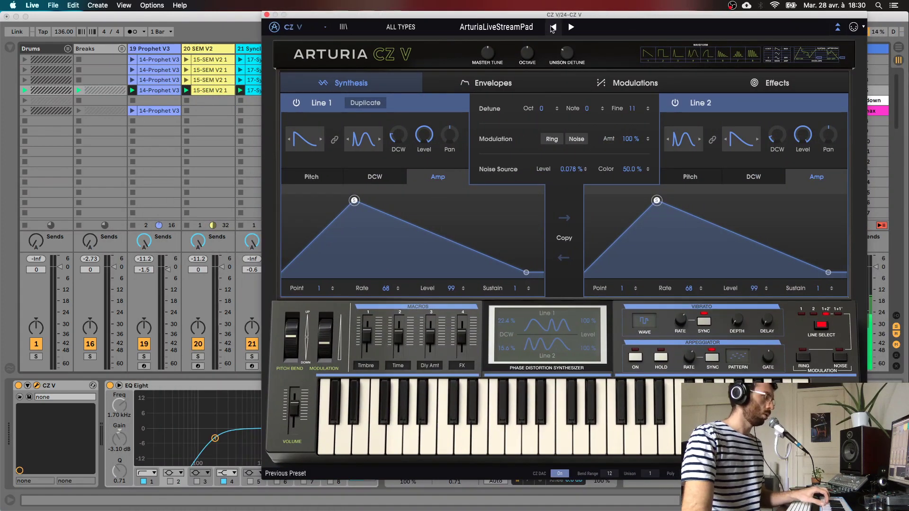
{"action": "left_click_drag", "start_coordinate": [497, 14], "coordinate": [676, 14]}
{"action": "left_click", "coordinate": [415, 366]}
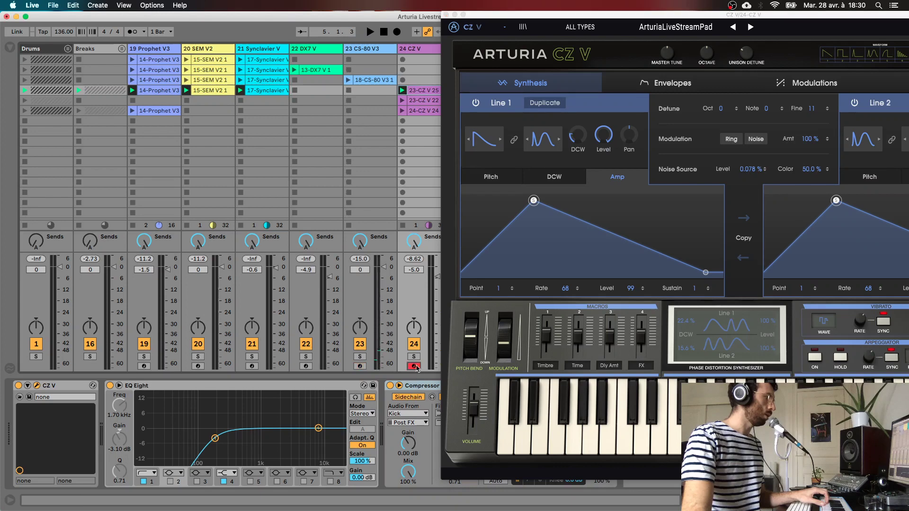
Step: Examine the CZ V's ArturiaLiveStreamPad synthesis page, then move its window aside to uncover the track's Compressor
{"action": "left_click_drag", "start_coordinate": [741, 15], "coordinate": [494, 4]}
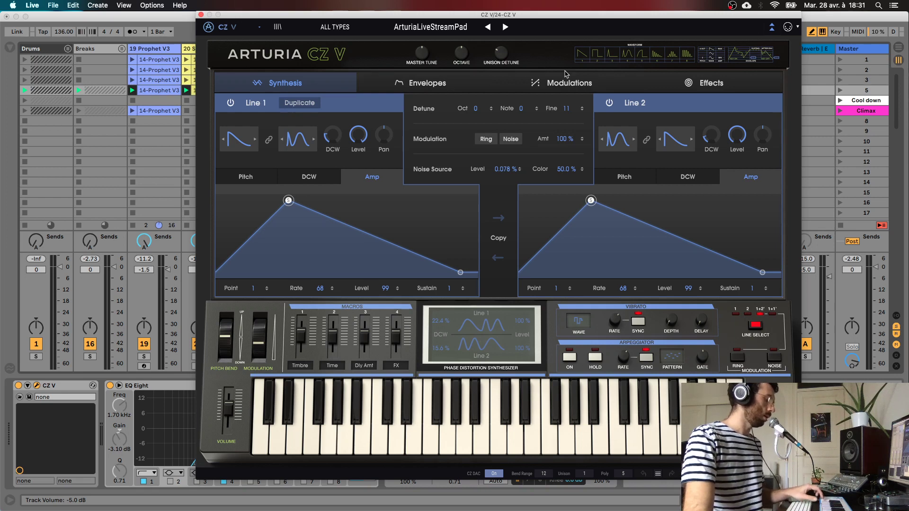
{"action": "left_click_drag", "start_coordinate": [602, 15], "coordinate": [612, 21]}
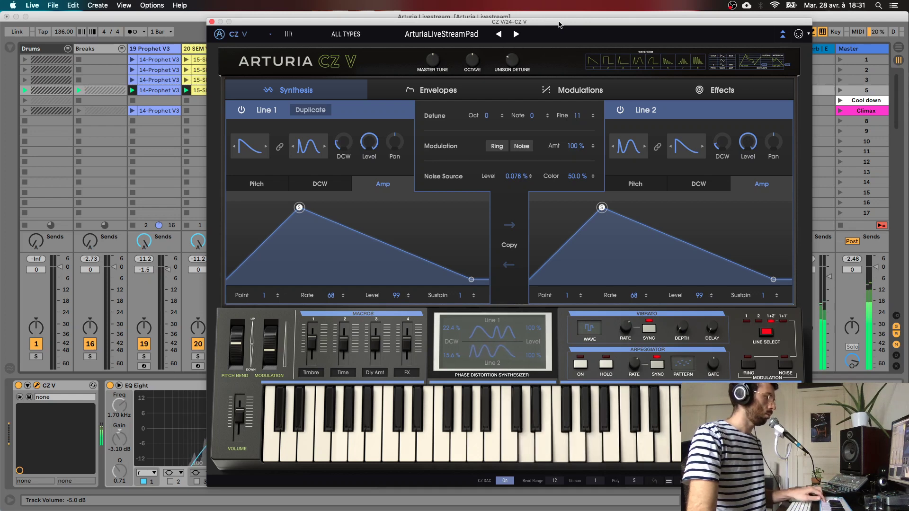
{"action": "left_click_drag", "start_coordinate": [502, 24], "coordinate": [695, 46]}
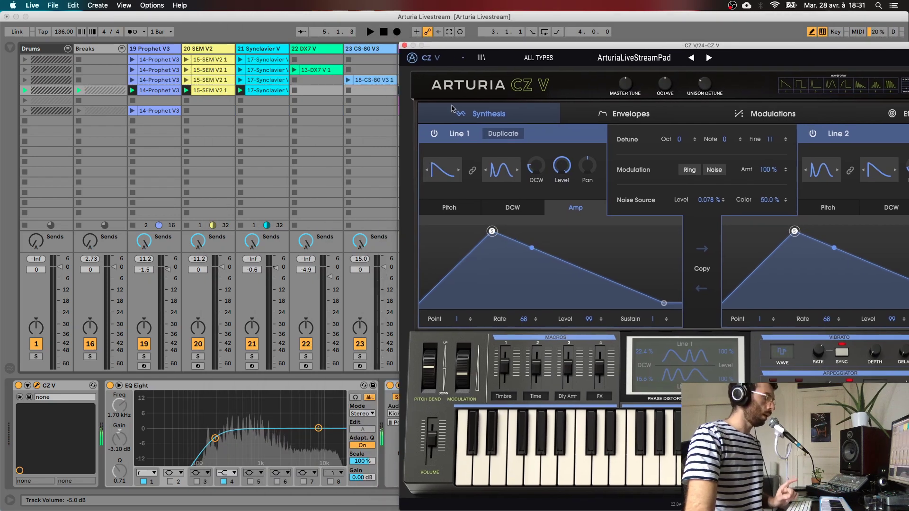
{"action": "left_click_drag", "start_coordinate": [542, 47], "coordinate": [743, 66]}
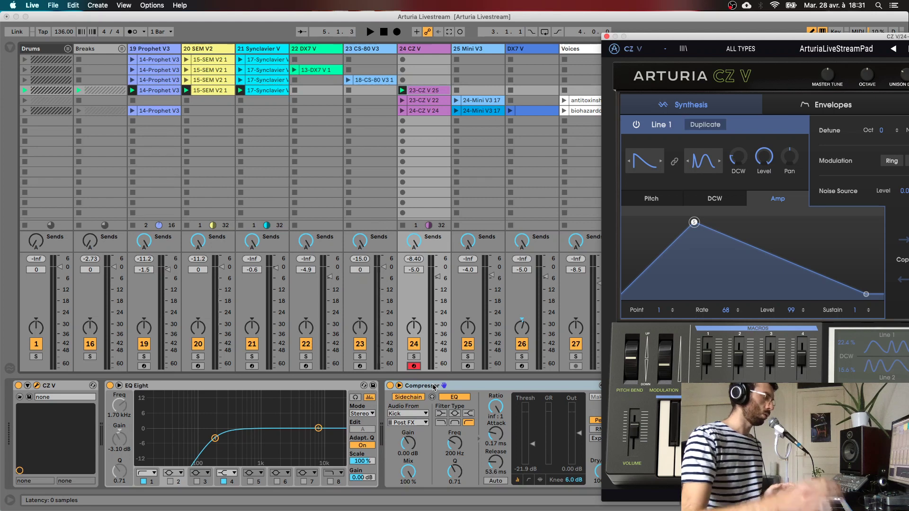
Step: Solo 24 CZ V, add the Drums group to the solo, and play them while viewing the pad's sidechain Compressor
{"action": "left_click", "coordinate": [413, 358]}
{"action": "key", "text": "space"}
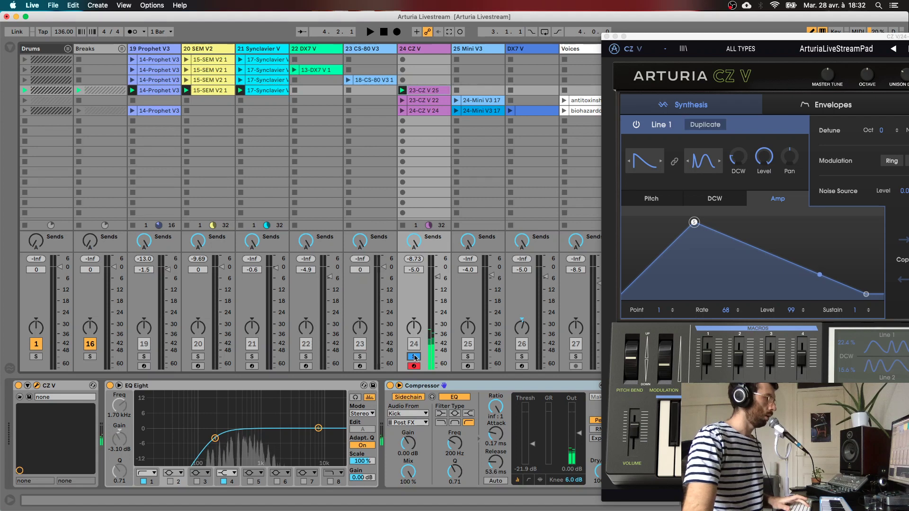
{"action": "left_click", "coordinate": [36, 357]}
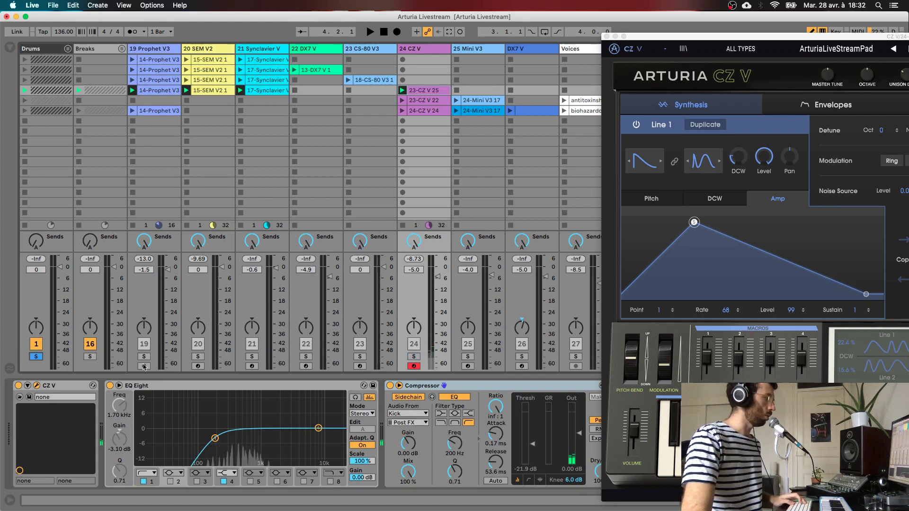
{"action": "left_click", "coordinate": [411, 359]}
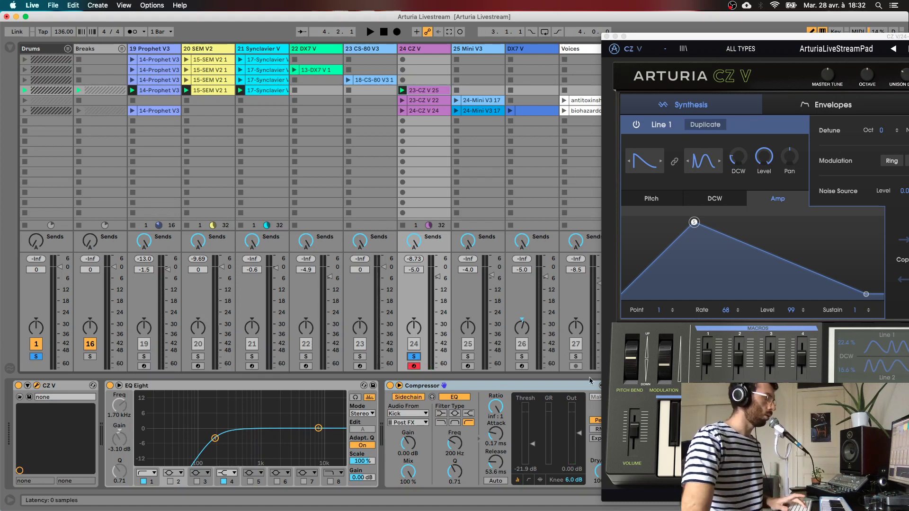
{"action": "left_click", "coordinate": [414, 387]}
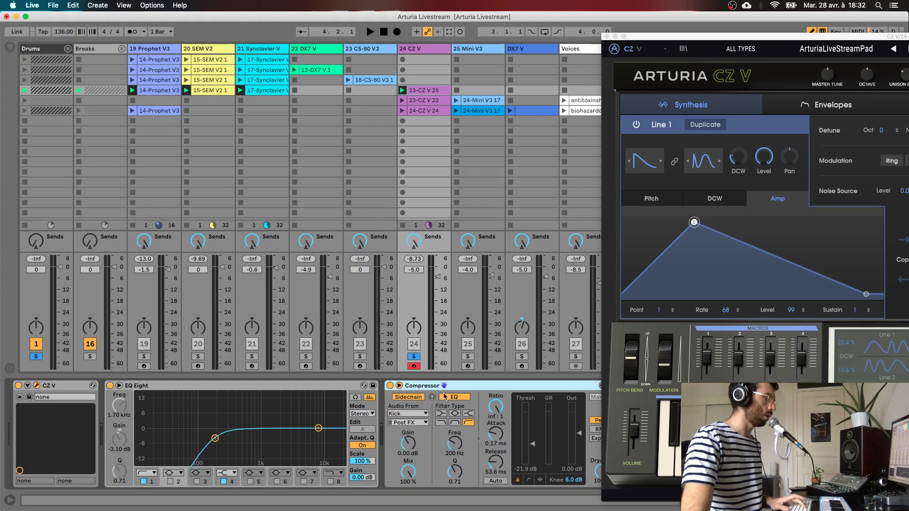
{"action": "key", "text": "space"}
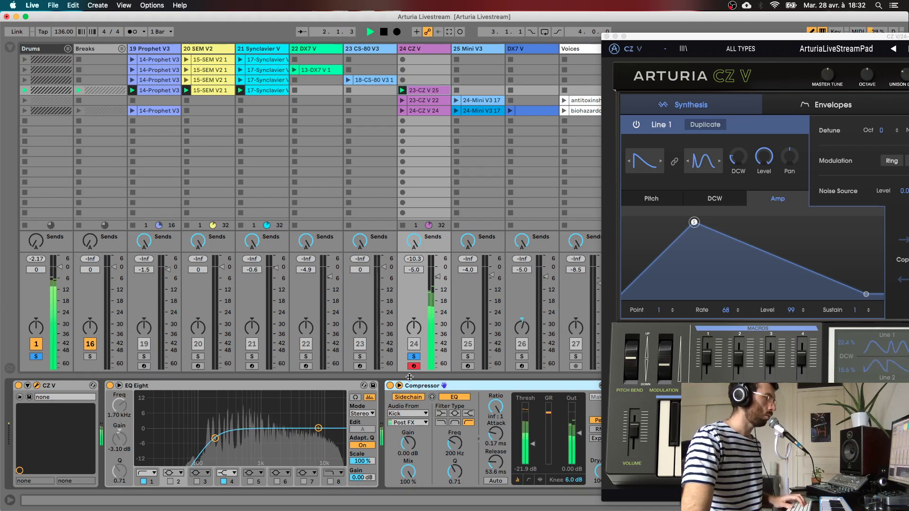
Step: Unfold the Drums group and solo its nested Drums group together with the 24 CZ V track during playback
{"action": "left_click", "coordinate": [67, 49]}
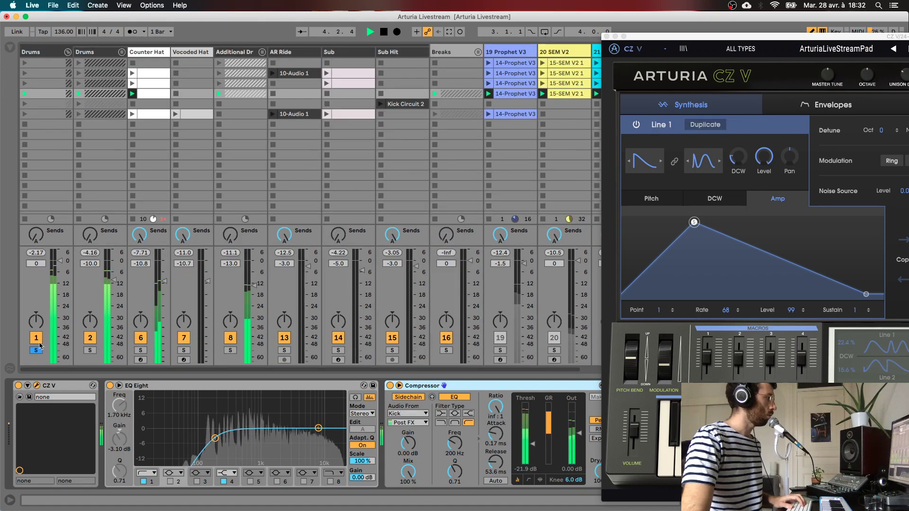
{"action": "left_click", "coordinate": [90, 350]}
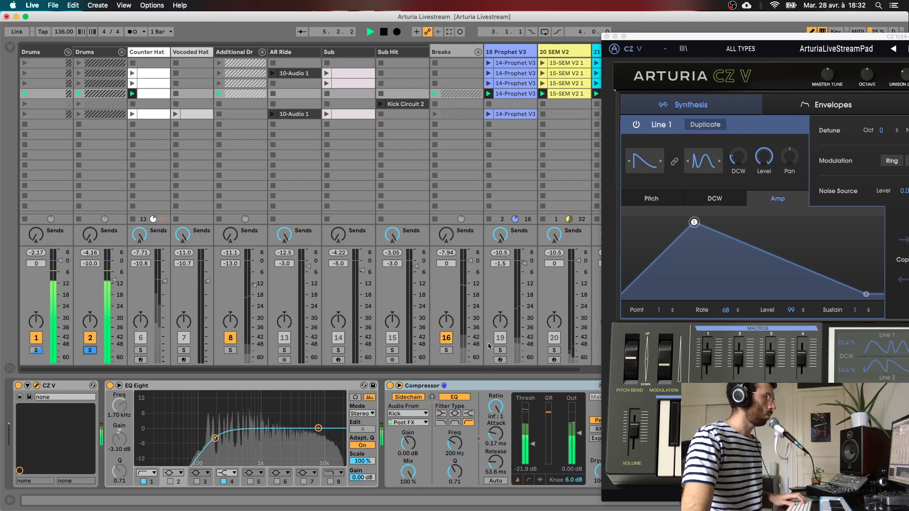
{"action": "left_click_drag", "start_coordinate": [642, 40], "coordinate": [117, 286]}
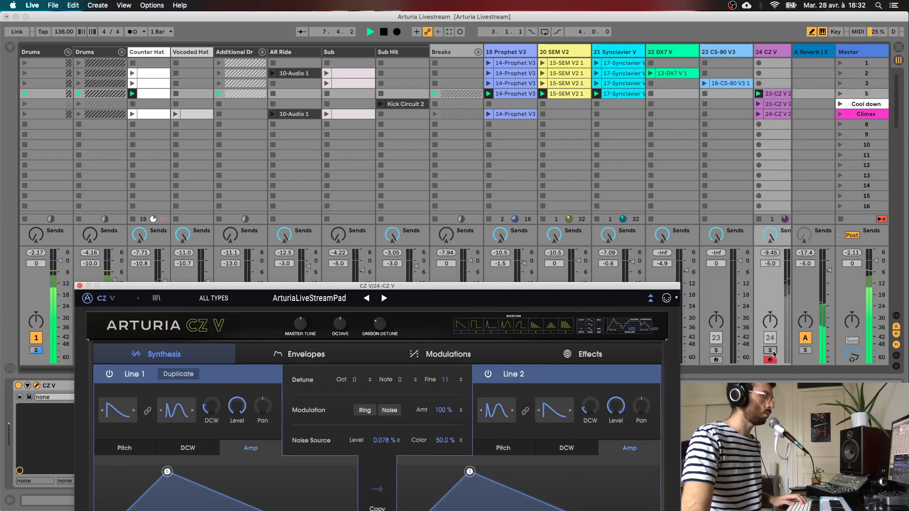
Step: Fold the Drums group back up and lower the CZ V window to uncover the clip grid and mixer
{"action": "left_click_drag", "start_coordinate": [565, 287], "coordinate": [817, 94]}
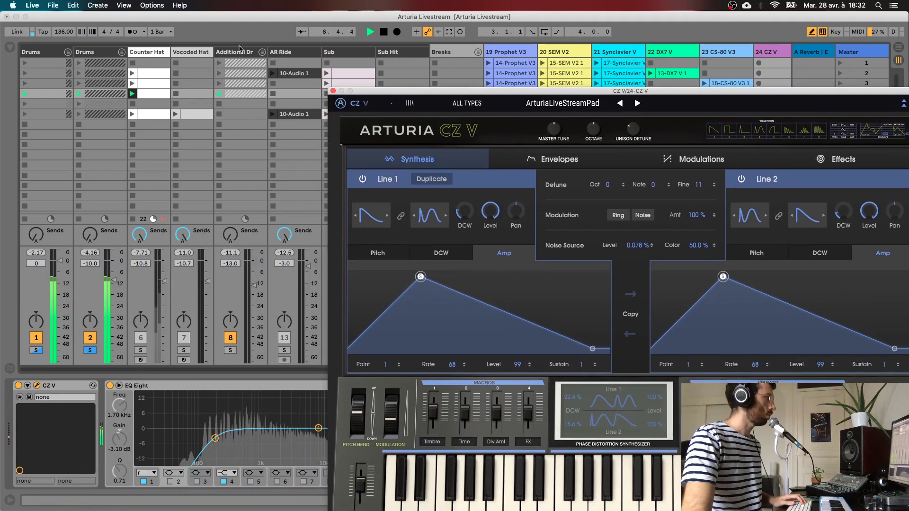
{"action": "left_click", "coordinate": [67, 51]}
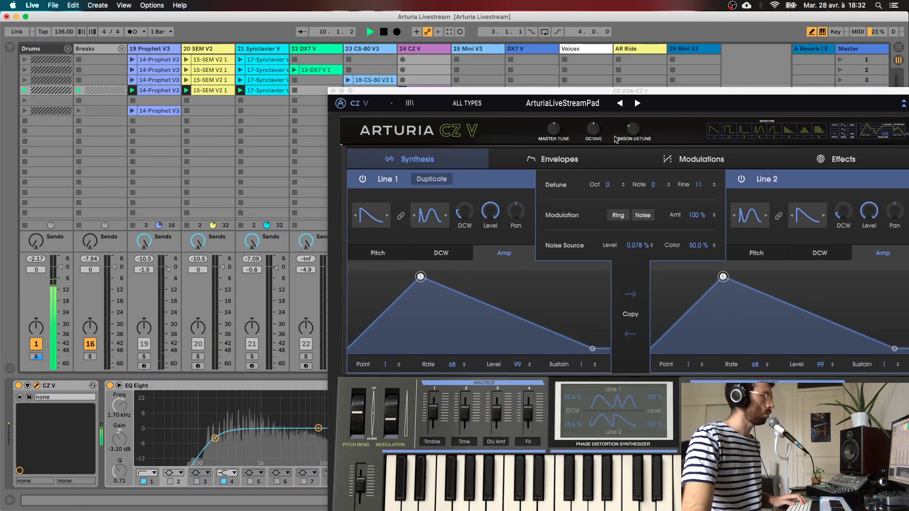
{"action": "left_click_drag", "start_coordinate": [603, 92], "coordinate": [517, 433]}
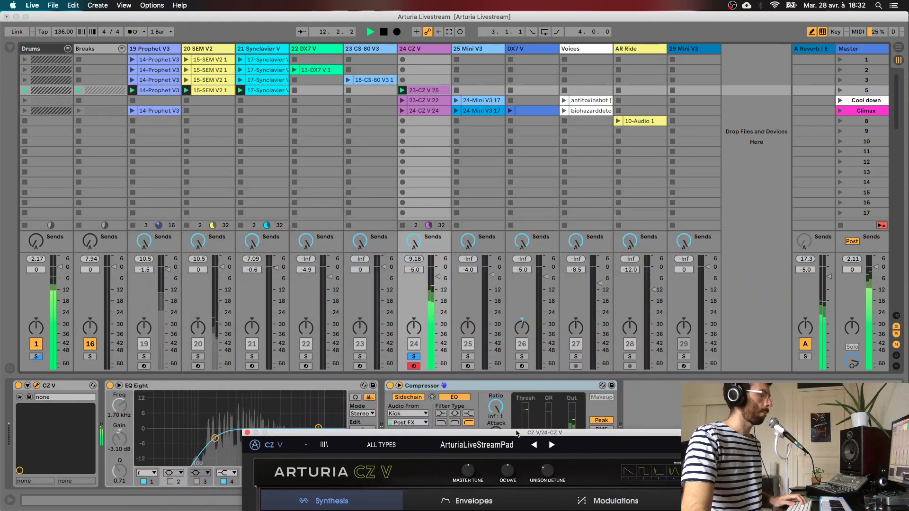
Step: Clear the solo on the 24 CZ V and Drums tracks and close the CZ V plugin window
{"action": "left_click", "coordinate": [414, 356]}
{"action": "left_click", "coordinate": [414, 357]}
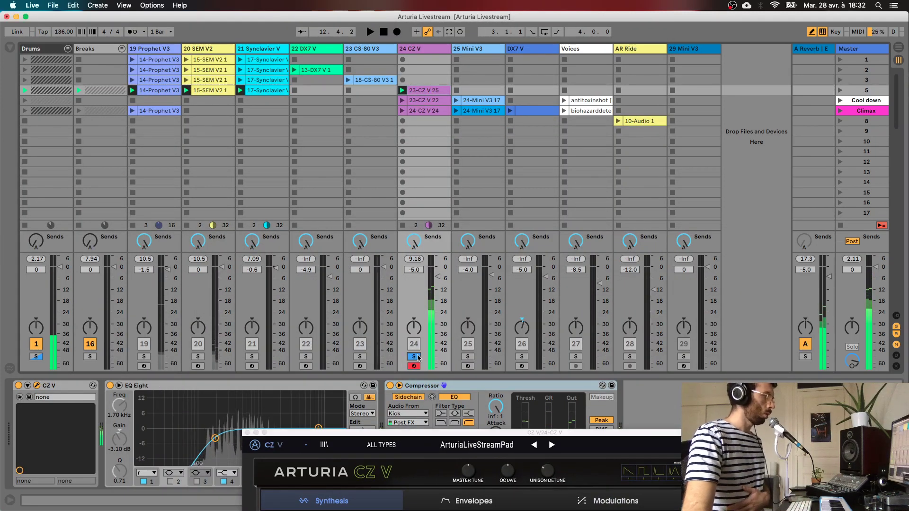
{"action": "left_click_drag", "start_coordinate": [412, 437], "coordinate": [311, 41]}
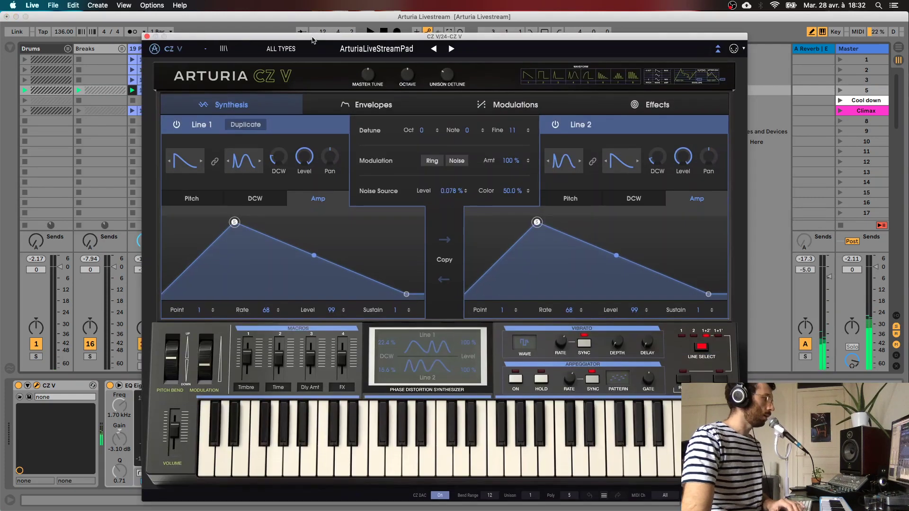
{"action": "left_click", "coordinate": [147, 36]}
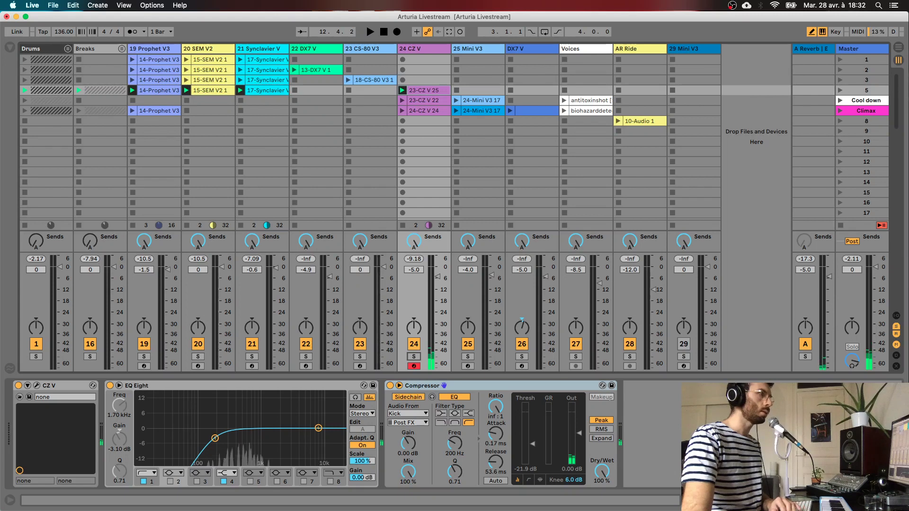
Step: Launch the Cool down scene and play it, then select the 23-CZ V 22 clip in that scene
{"action": "left_click", "coordinate": [853, 90]}
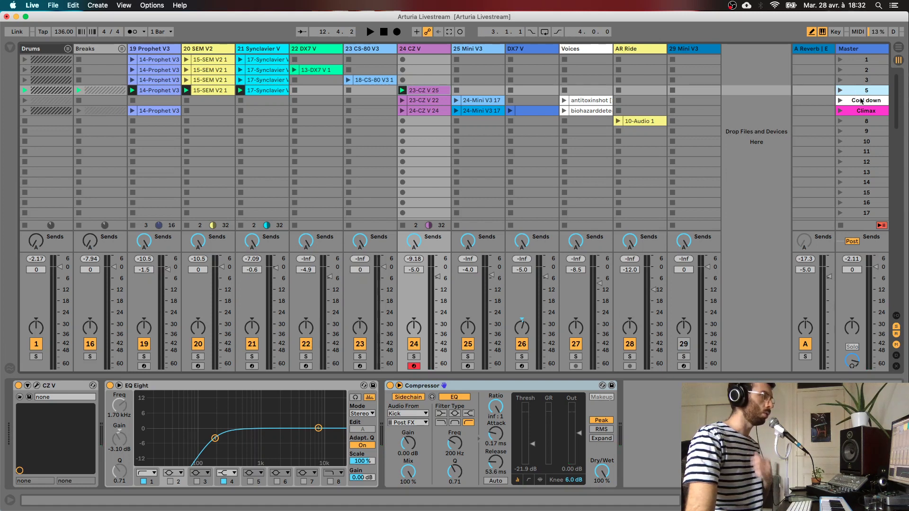
{"action": "left_click", "coordinate": [862, 100]}
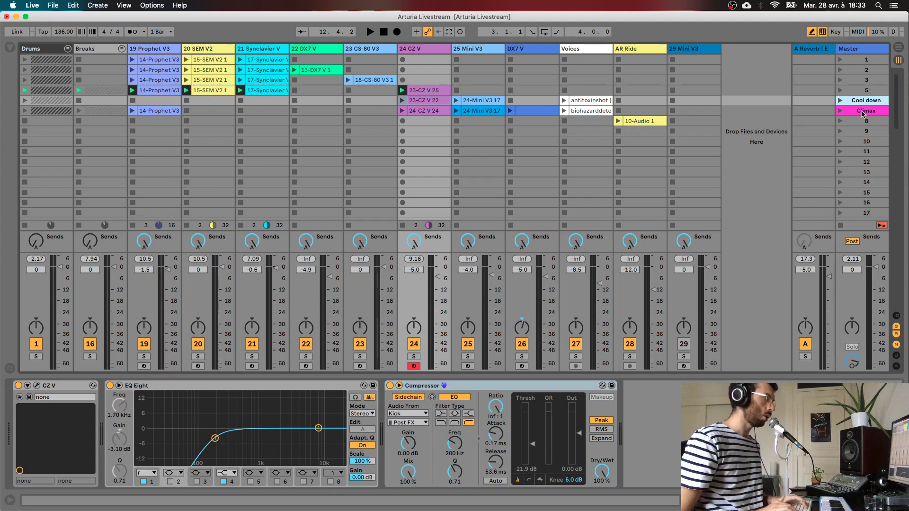
{"action": "key", "text": "Return"}
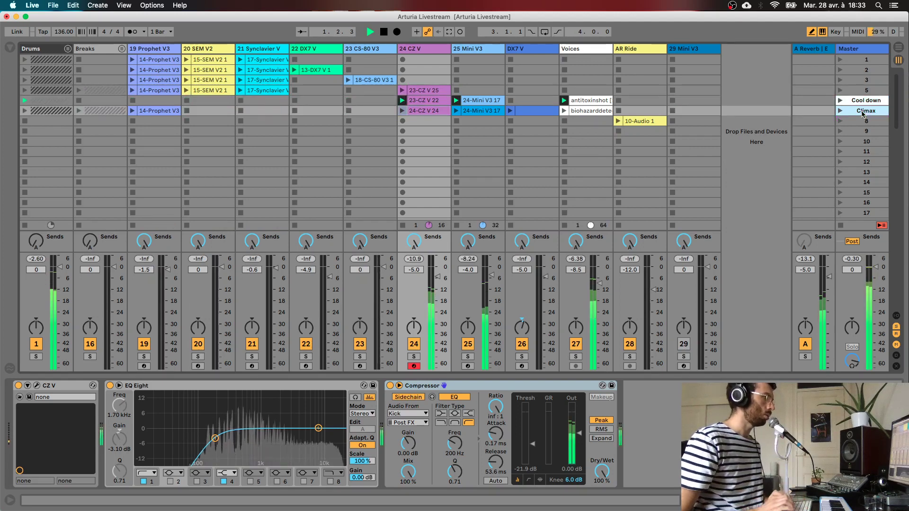
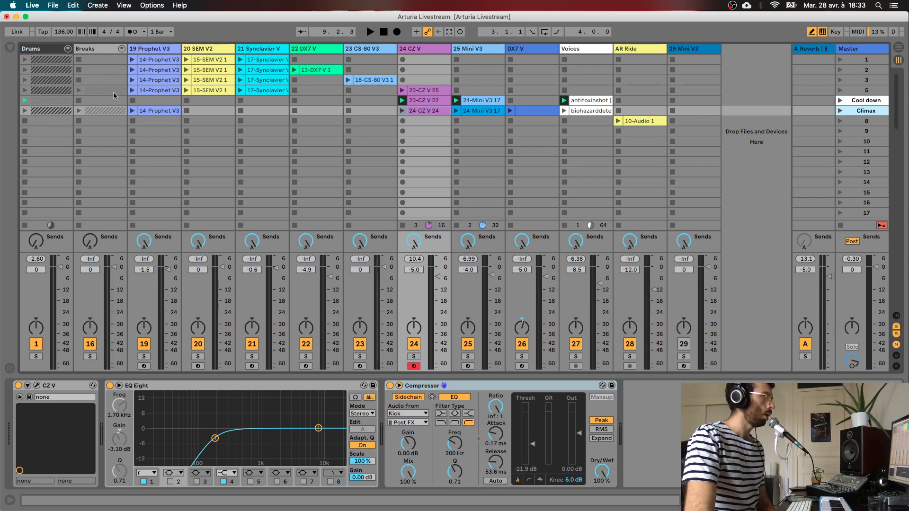
{"action": "left_click", "coordinate": [437, 102]}
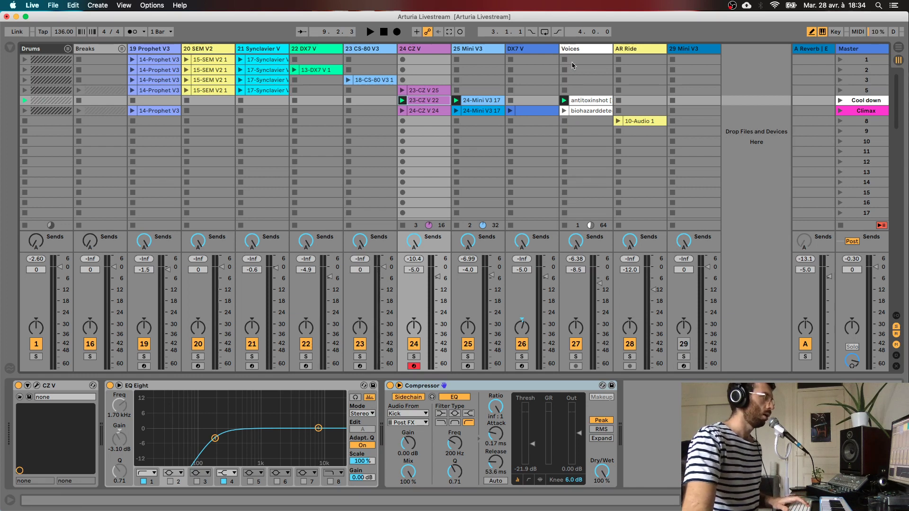
Step: Solo the Voices track, play its antitoxinshot clip briefly, and show the track's device chain
{"action": "left_click", "coordinate": [576, 356]}
{"action": "key", "text": "space"}
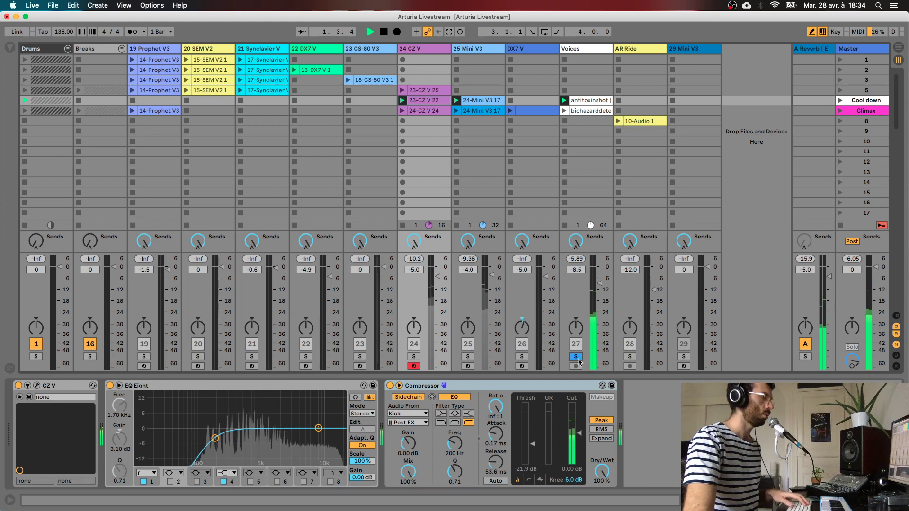
{"action": "key", "text": "space"}
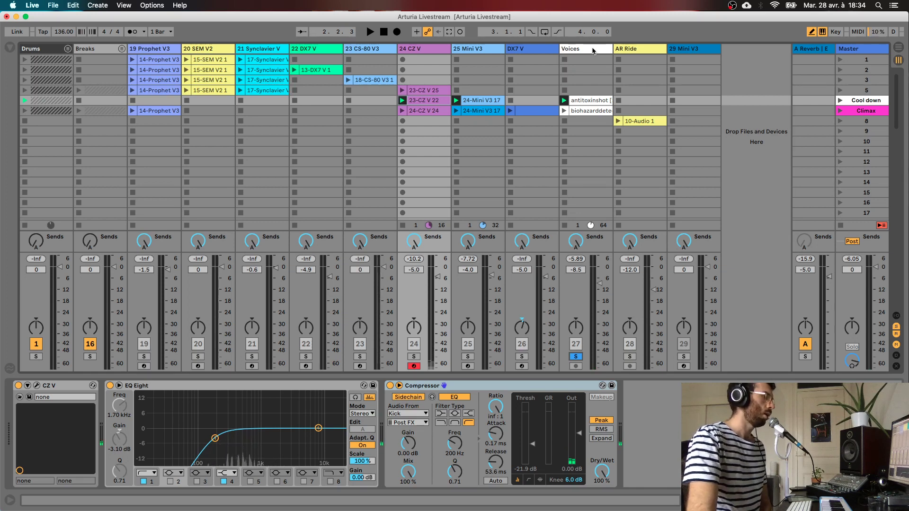
{"action": "left_click", "coordinate": [593, 50]}
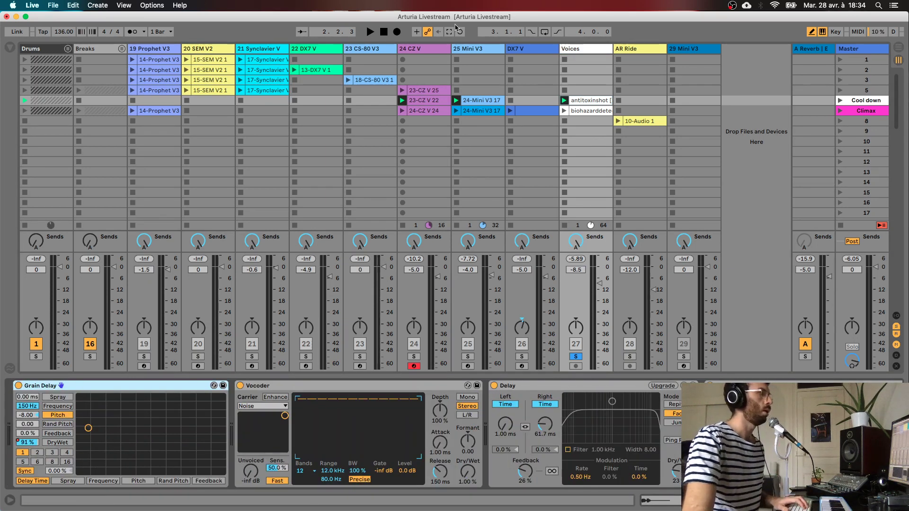
Step: Solo the 25 Mini V3 track and place its DefaultElectro synth window in the middle of the screen
{"action": "left_click", "coordinate": [478, 51]}
{"action": "left_click_drag", "start_coordinate": [478, 52], "coordinate": [120, 38]}
{"action": "left_click", "coordinate": [468, 366]}
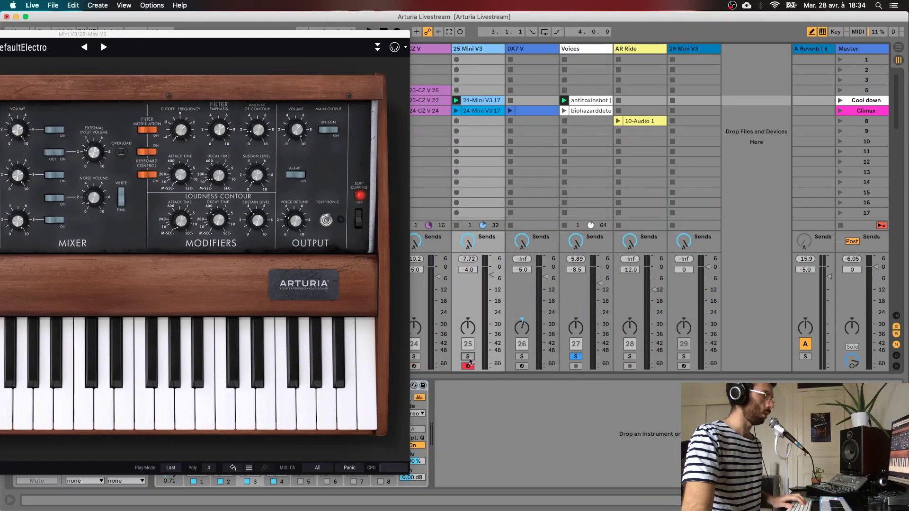
{"action": "left_click", "coordinate": [468, 356]}
{"action": "left_click_drag", "start_coordinate": [323, 34], "coordinate": [727, 19]}
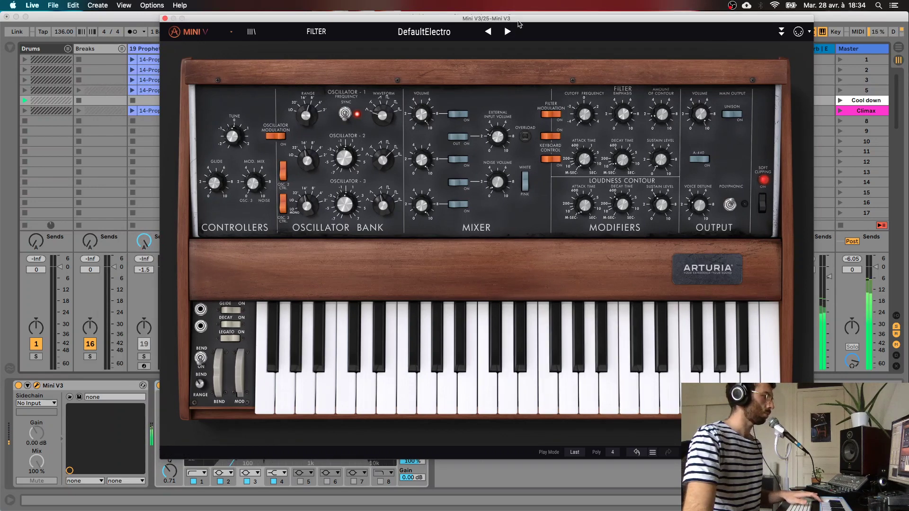
{"action": "left_click_drag", "start_coordinate": [535, 21], "coordinate": [498, 25]}
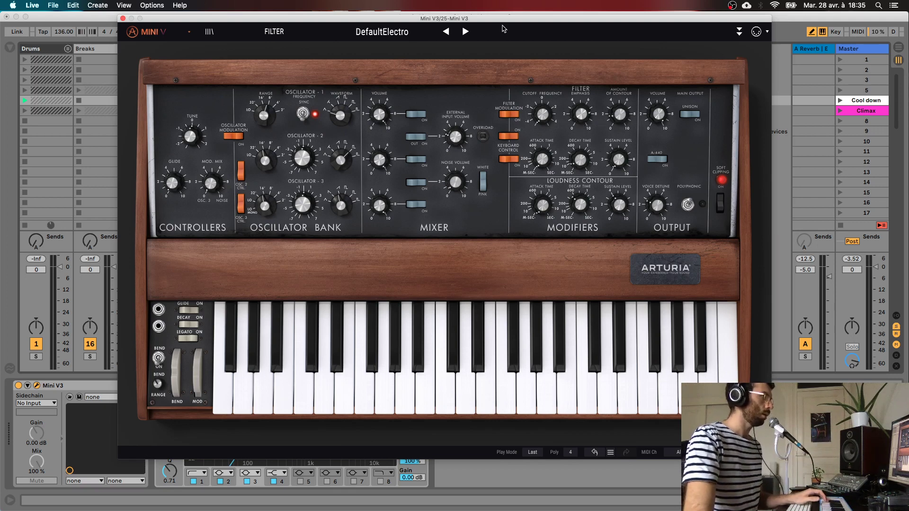
{"action": "left_click_drag", "start_coordinate": [491, 22], "coordinate": [484, 31]}
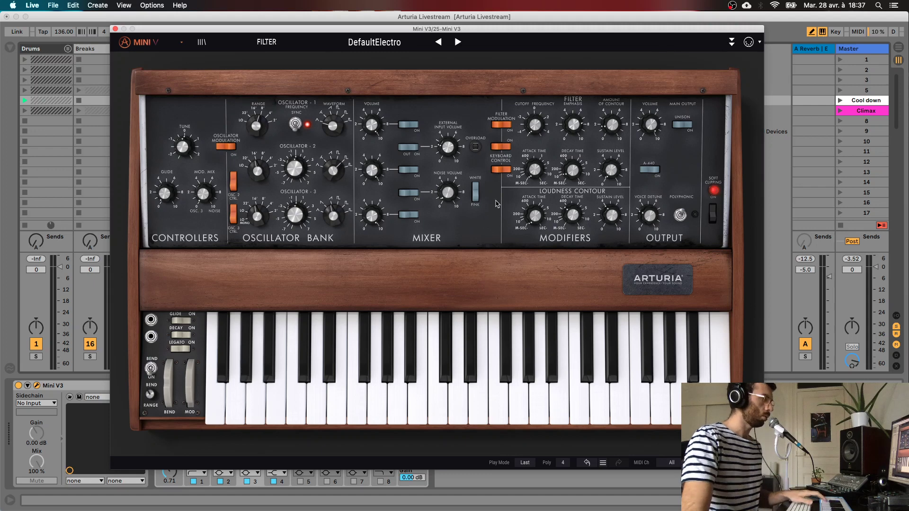
Step: Start a new default preset in the Mini V and lower the filter's cutoff frequency
{"action": "left_click", "coordinate": [163, 44]}
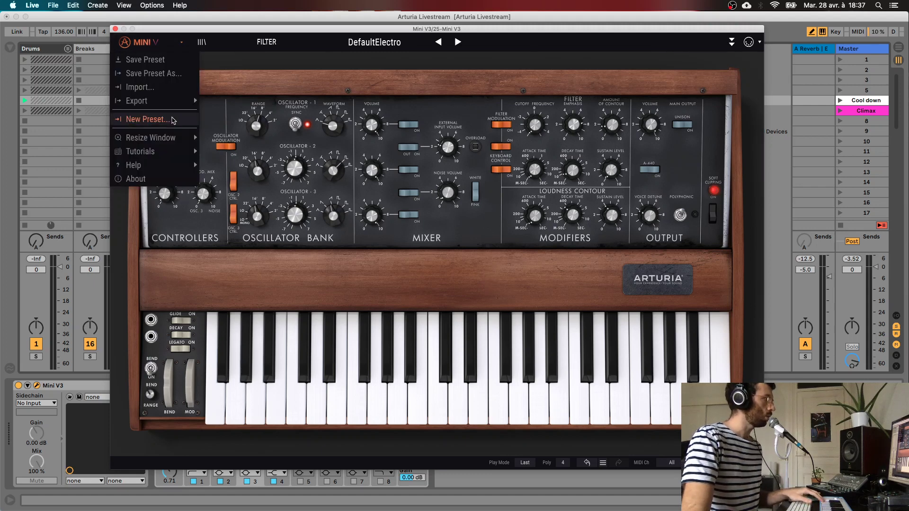
{"action": "left_click", "coordinate": [169, 119]}
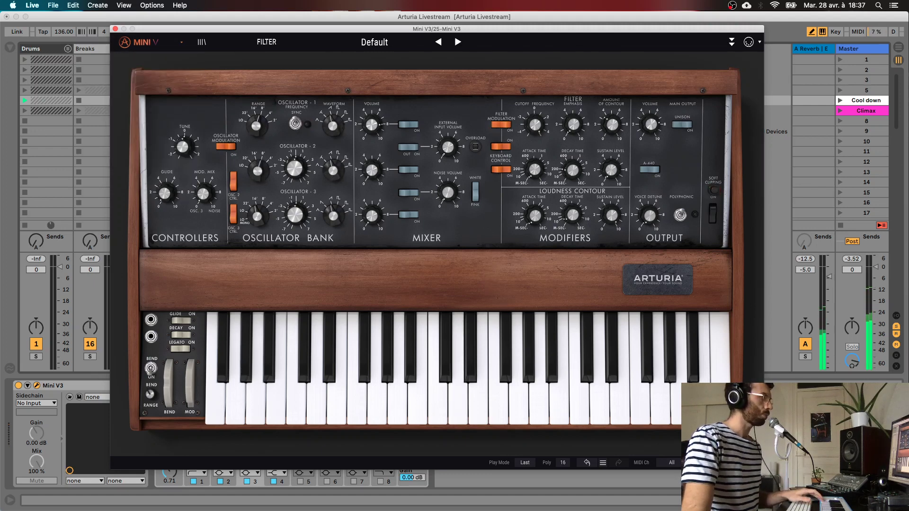
{"action": "mouse_move", "coordinate": [531, 131]}
{"action": "scroll", "coordinate": [533, 128], "scroll_direction": "down", "scroll_amount": 15}
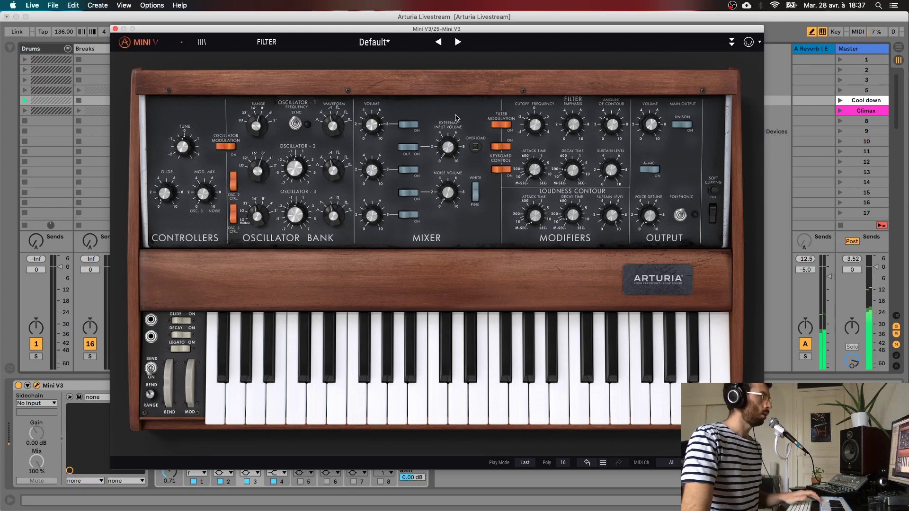
{"action": "mouse_move", "coordinate": [373, 170]}
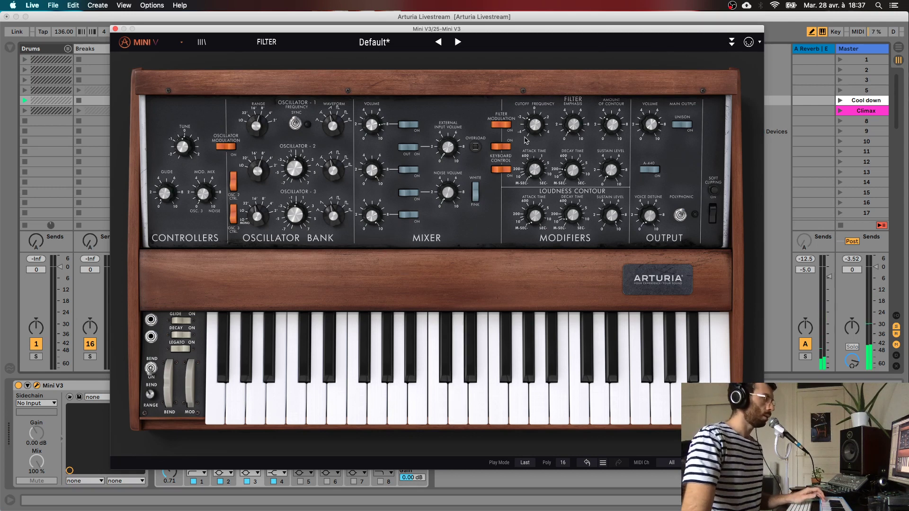
Step: Adjust the Mini V filter's emphasis and amount of contour while playing notes
{"action": "mouse_move", "coordinate": [567, 130]}
{"action": "left_click_drag", "start_coordinate": [575, 135], "coordinate": [575, 135]}
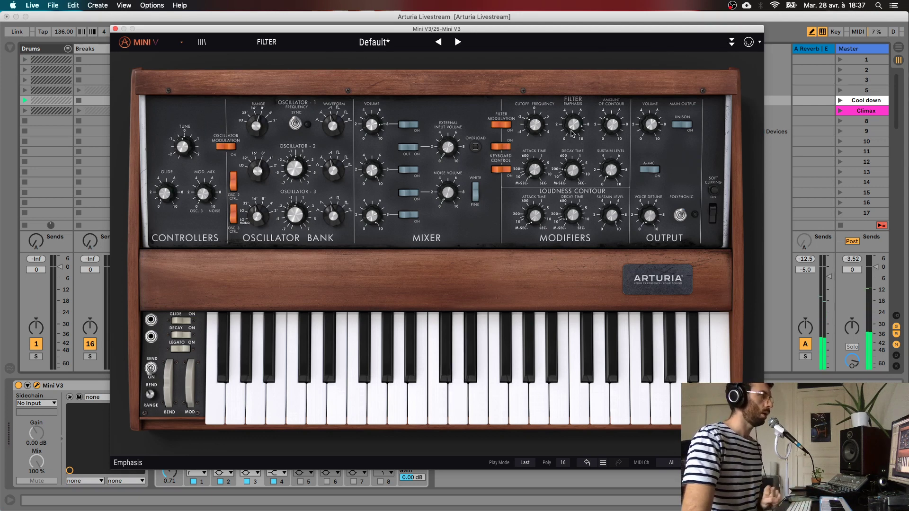
{"action": "mouse_move", "coordinate": [574, 132]}
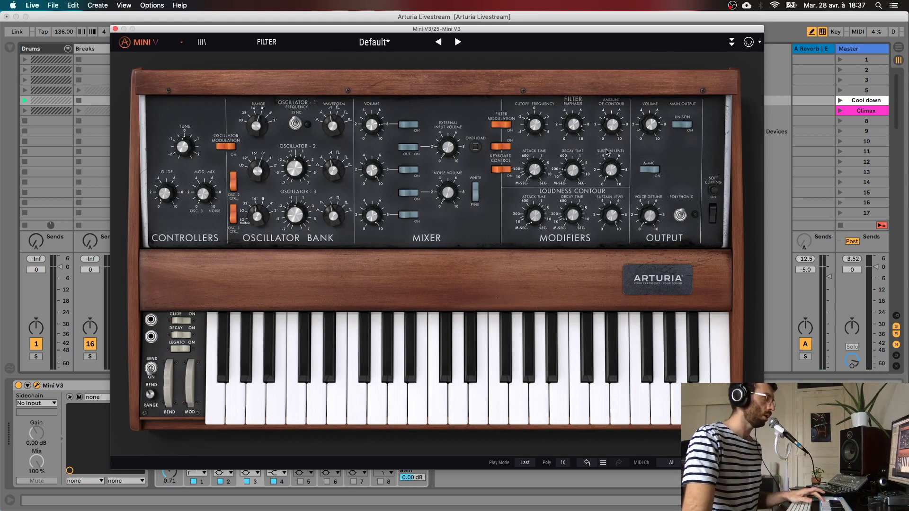
{"action": "left_click_drag", "start_coordinate": [605, 140], "coordinate": [613, 127]}
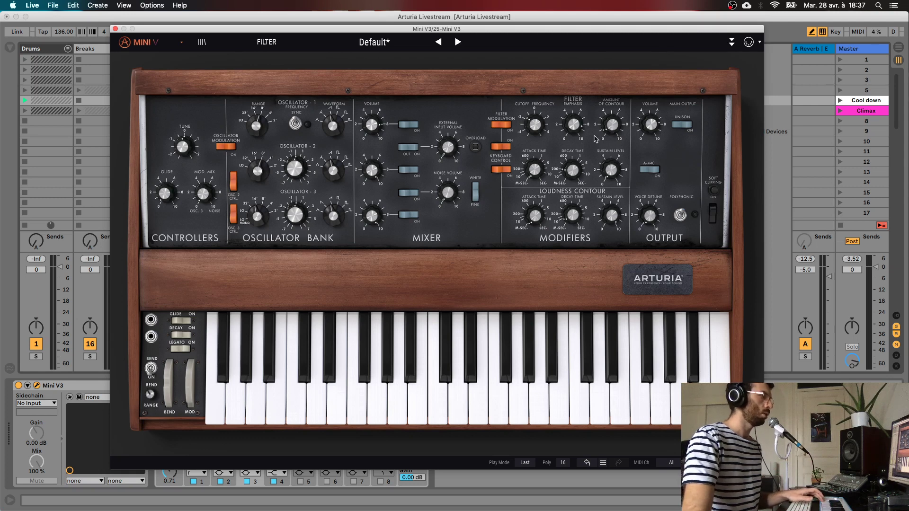
{"action": "left_click", "coordinate": [609, 135]}
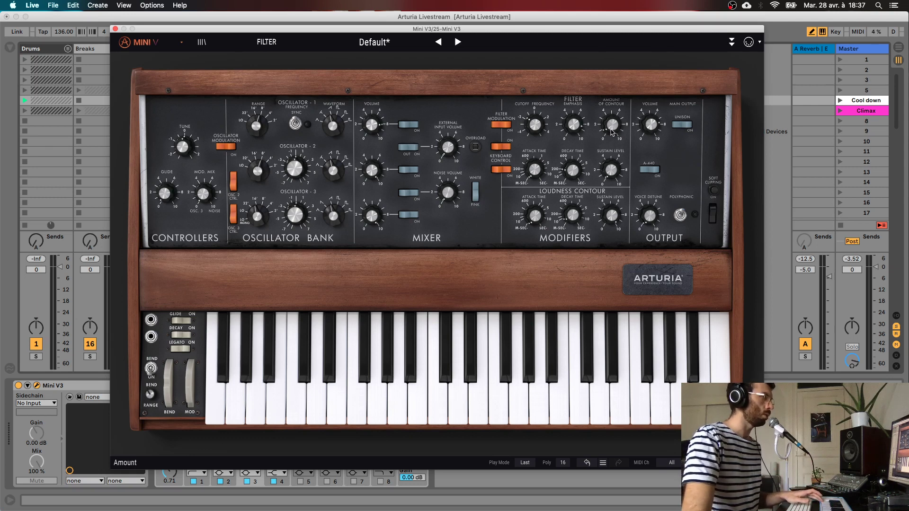
{"action": "left_click_drag", "start_coordinate": [613, 132], "coordinate": [613, 128]}
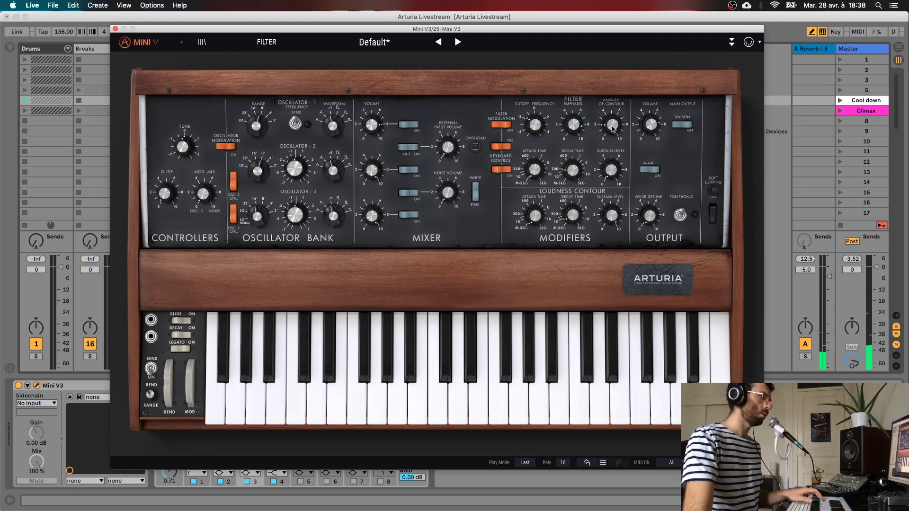
Step: Lengthen the Mini V filter envelope's decay time and readjust the amount of contour
{"action": "left_click_drag", "start_coordinate": [572, 171], "coordinate": [572, 170]}
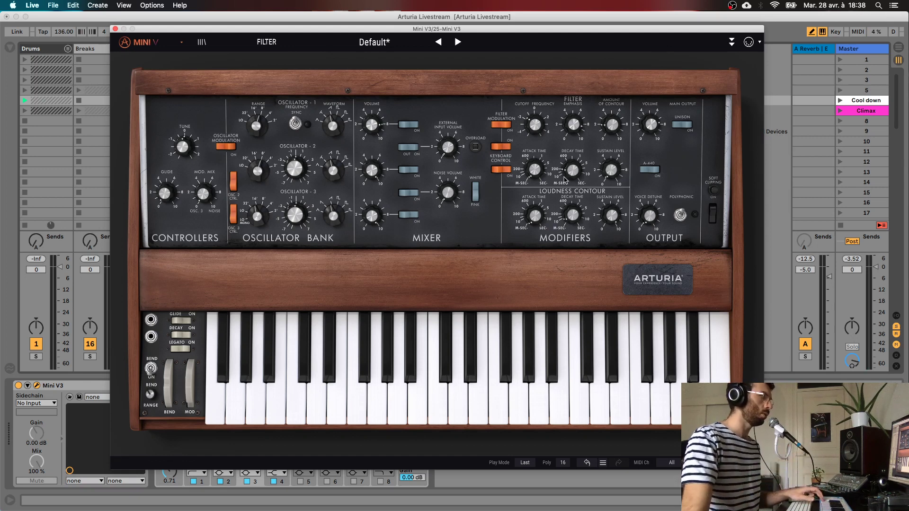
{"action": "mouse_move", "coordinate": [575, 175]}
{"action": "scroll", "coordinate": [574, 175], "scroll_direction": "up", "scroll_amount": 5}
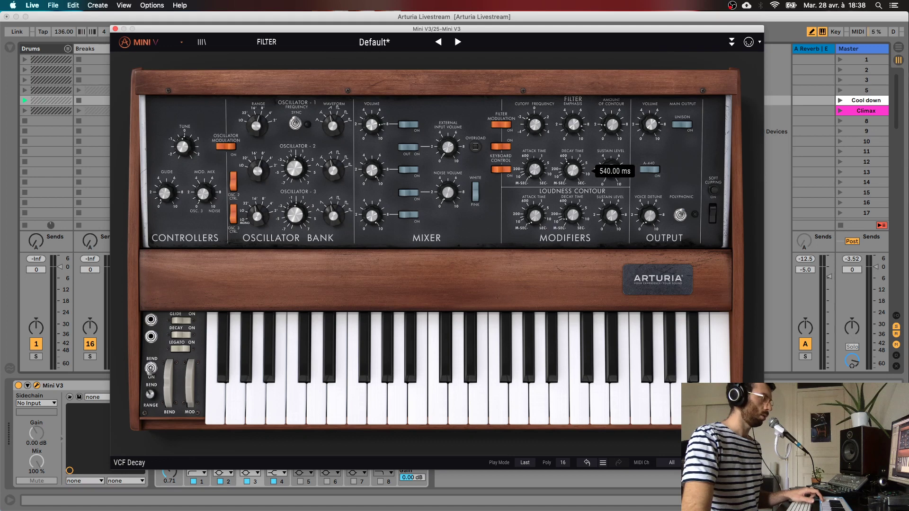
{"action": "scroll", "coordinate": [574, 173], "scroll_direction": "up", "scroll_amount": 2}
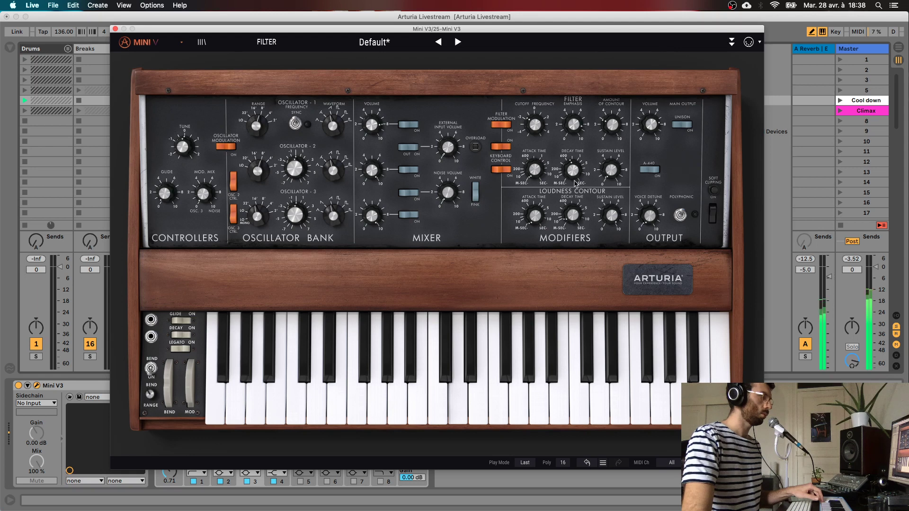
{"action": "left_click_drag", "start_coordinate": [573, 169], "coordinate": [573, 169]}
{"action": "mouse_move", "coordinate": [651, 124]}
{"action": "left_mouse_down"}
{"action": "mouse_move", "coordinate": [651, 117]}
{"action": "mouse_move", "coordinate": [651, 133]}
{"action": "left_mouse_up"}
{"action": "mouse_move", "coordinate": [612, 128]}
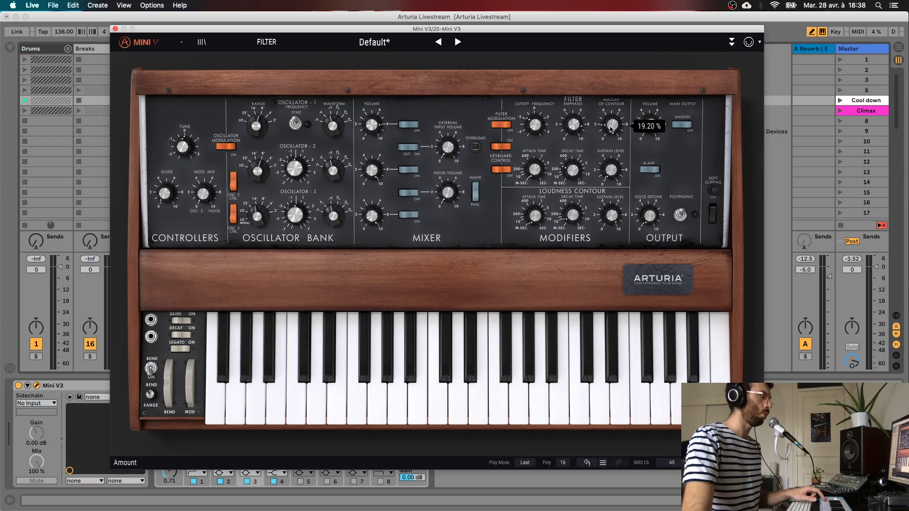
{"action": "left_click_drag", "start_coordinate": [612, 128], "coordinate": [612, 119]}
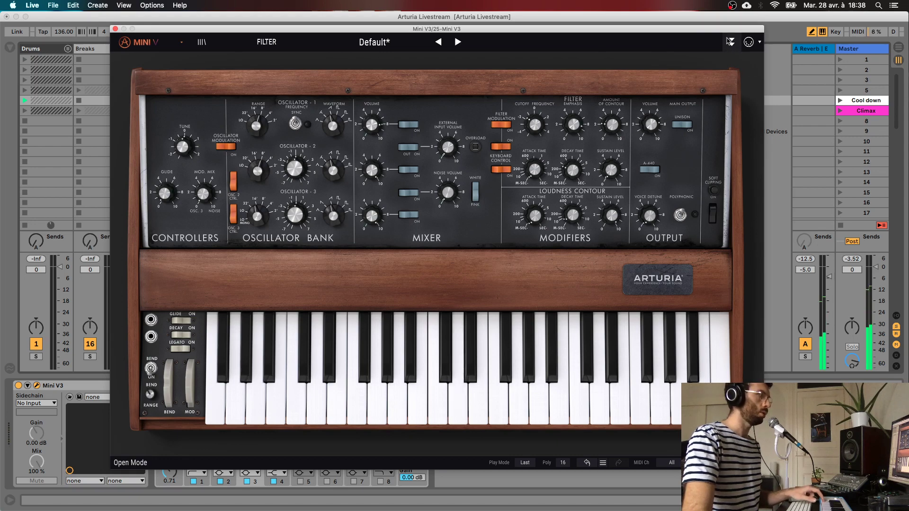
Step: Open the Mini V's modulation matrix and route Velocity to CutOff in the third modulation slot
{"action": "left_click", "coordinate": [732, 44]}
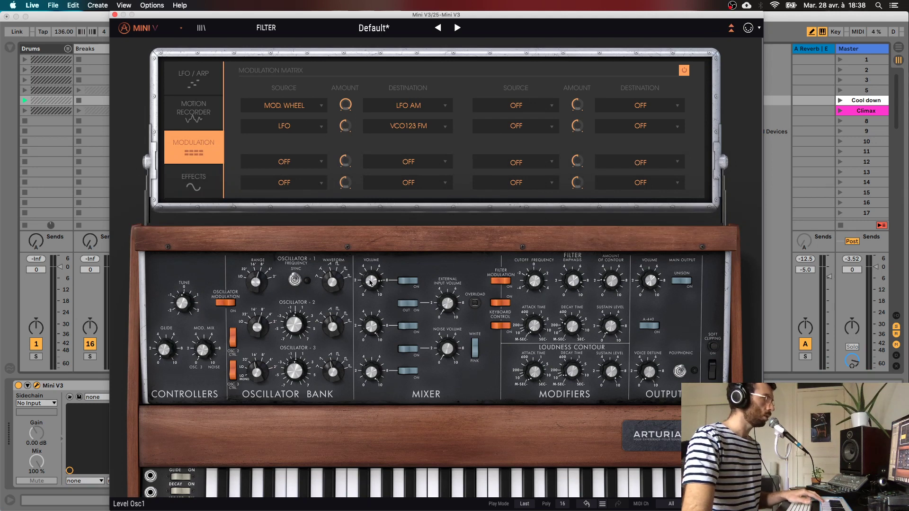
{"action": "mouse_move", "coordinate": [370, 283]}
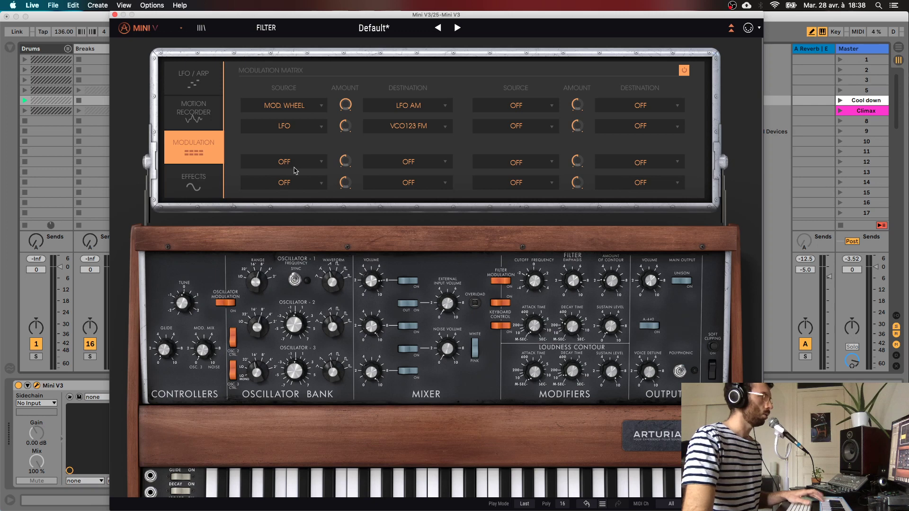
{"action": "left_click", "coordinate": [313, 166]}
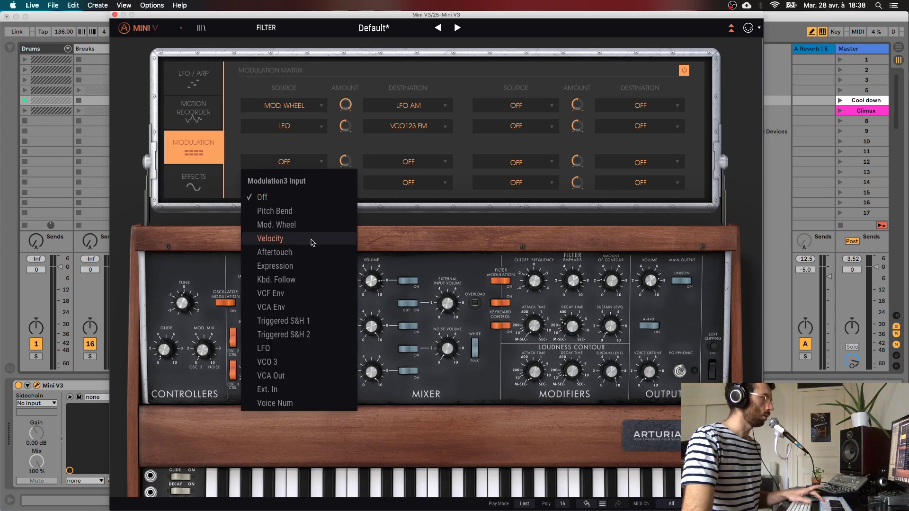
{"action": "left_click", "coordinate": [289, 239]}
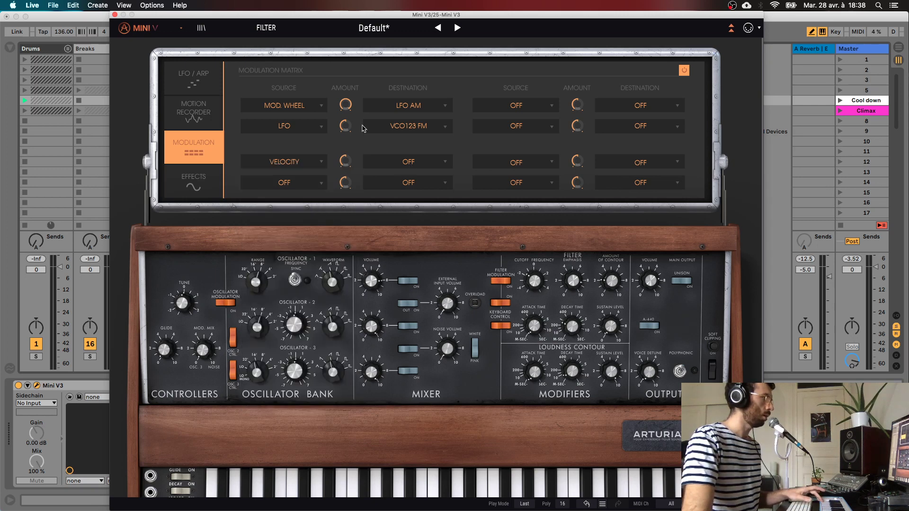
{"action": "left_click", "coordinate": [408, 162]}
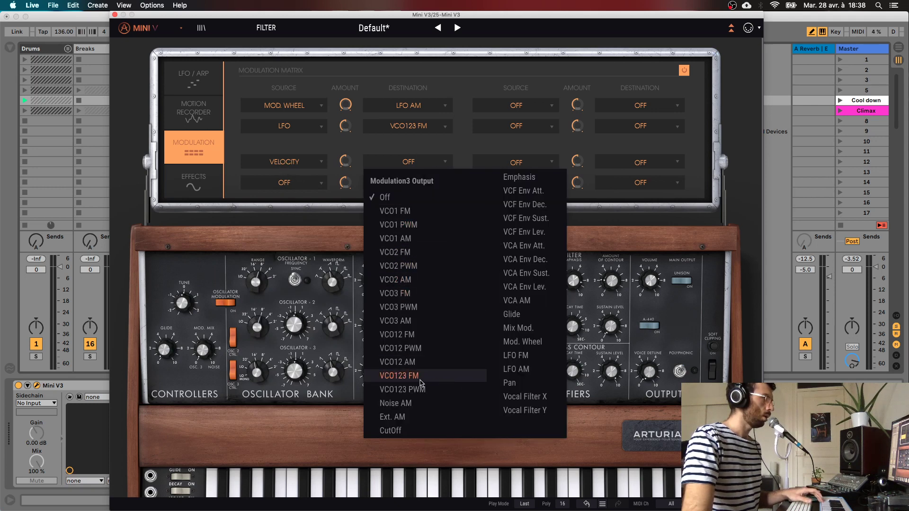
{"action": "left_click", "coordinate": [405, 431]}
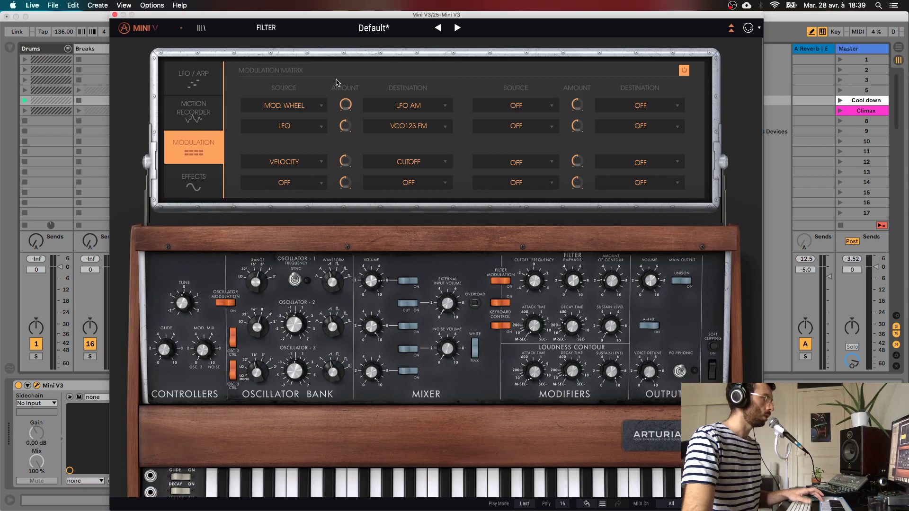
Step: Adjust the Velocity-to-CutOff modulation amount and fine-tune the filter's cutoff frequency and emphasis while playing notes
{"action": "left_click", "coordinate": [344, 162]}
{"action": "left_click_drag", "start_coordinate": [344, 162], "coordinate": [362, 181]}
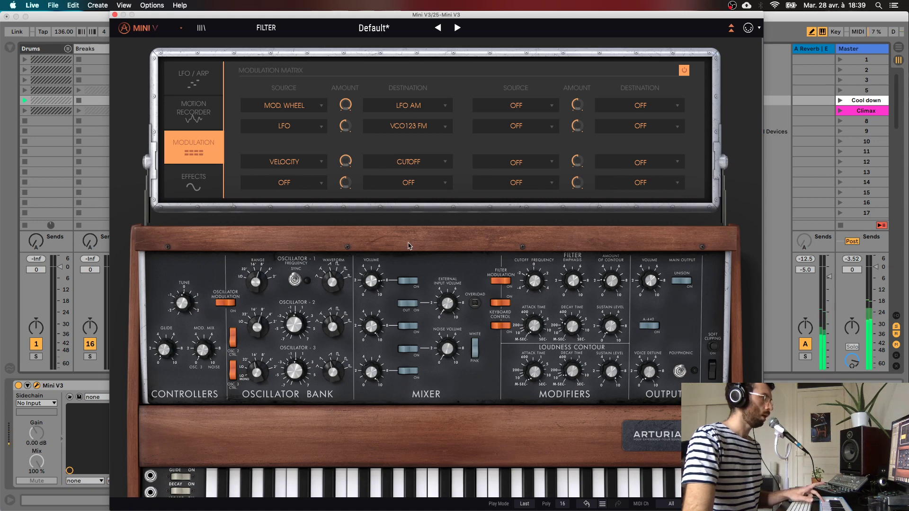
{"action": "scroll", "coordinate": [346, 163], "scroll_direction": "up", "scroll_amount": 3}
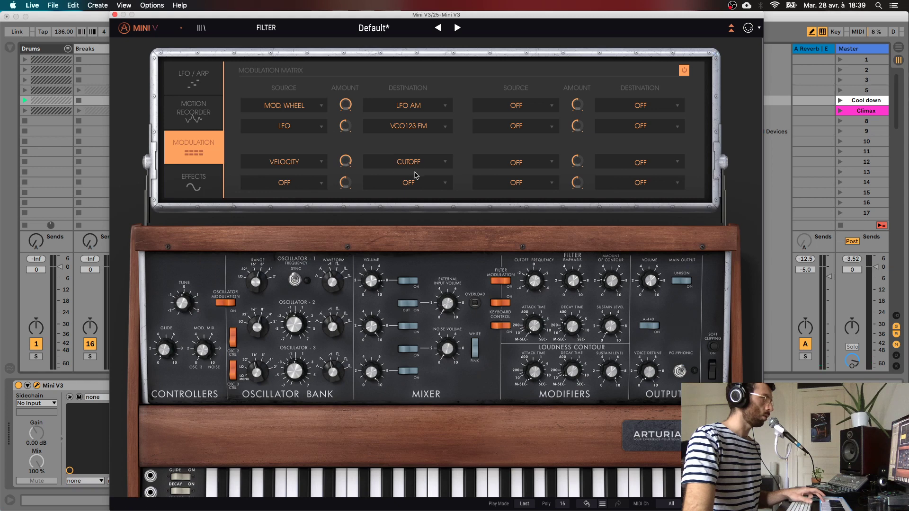
{"action": "left_click_drag", "start_coordinate": [532, 286], "coordinate": [532, 286]}
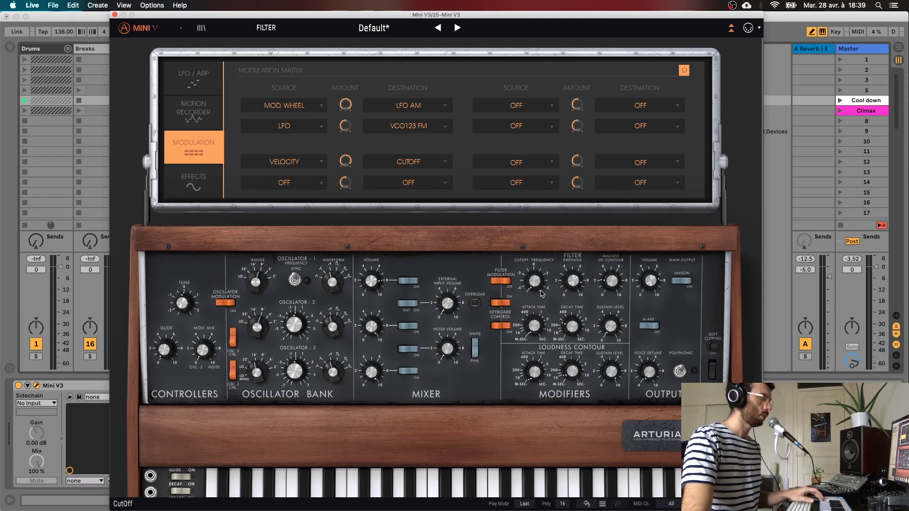
{"action": "mouse_move", "coordinate": [542, 294]}
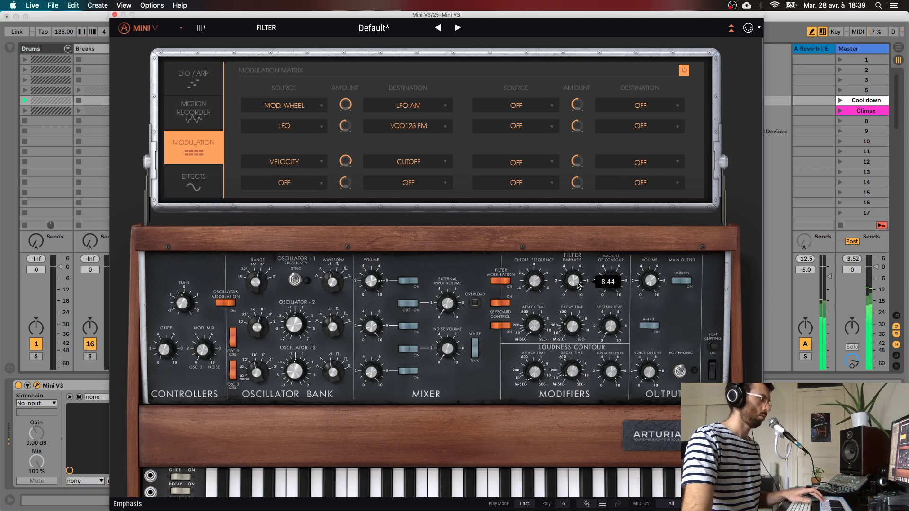
{"action": "mouse_move", "coordinate": [572, 327]}
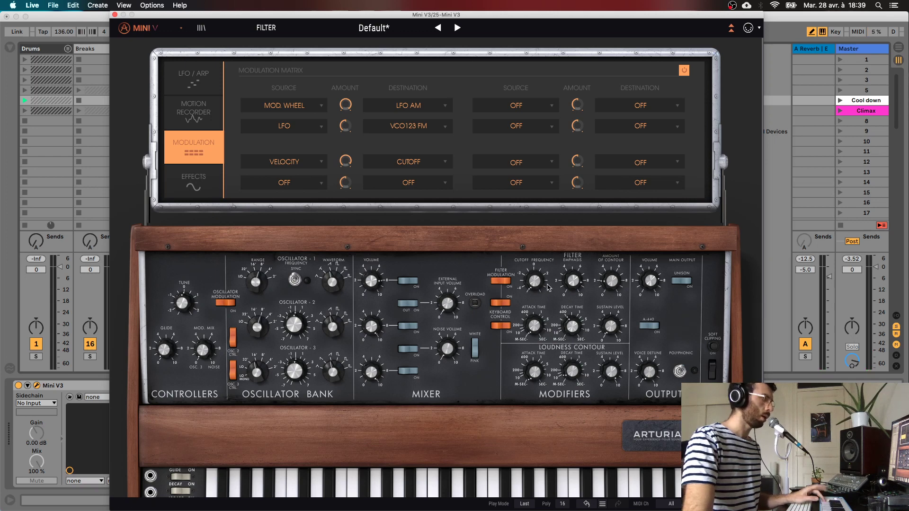
{"action": "mouse_move", "coordinate": [564, 283]}
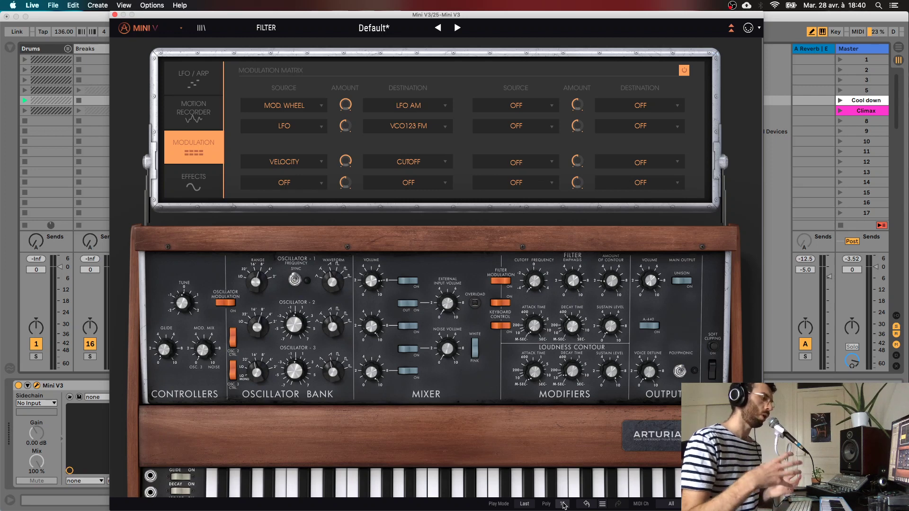
Step: Set the Mini V's polyphony to 4 voices and adjust the voice detune and output volume
{"action": "left_click", "coordinate": [563, 504]}
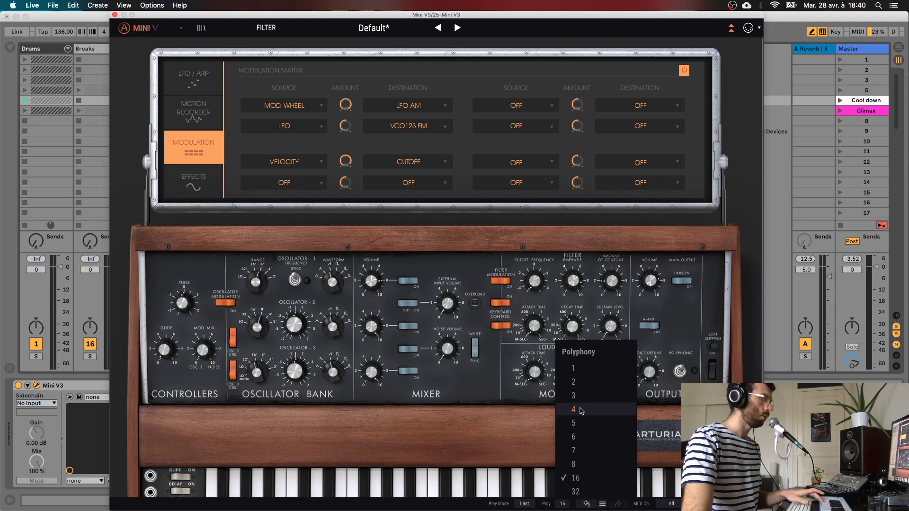
{"action": "left_click", "coordinate": [582, 411]}
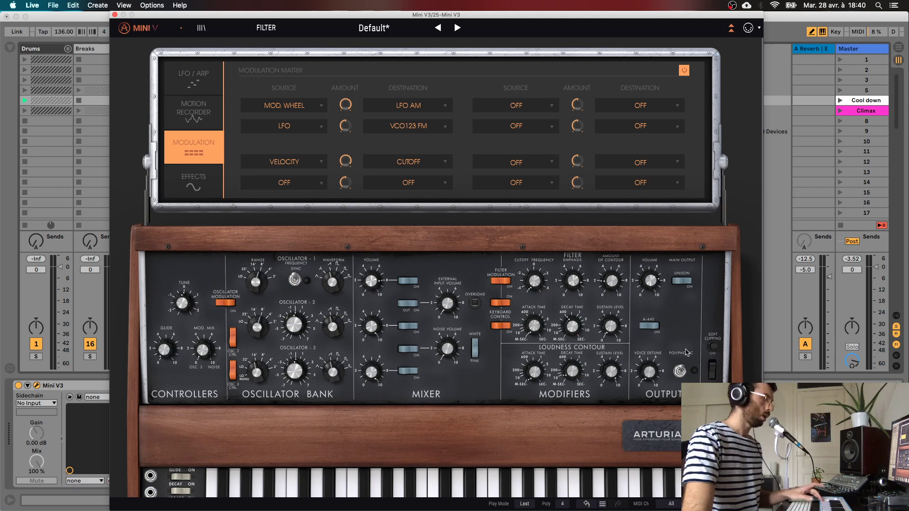
{"action": "left_click", "coordinate": [649, 372]}
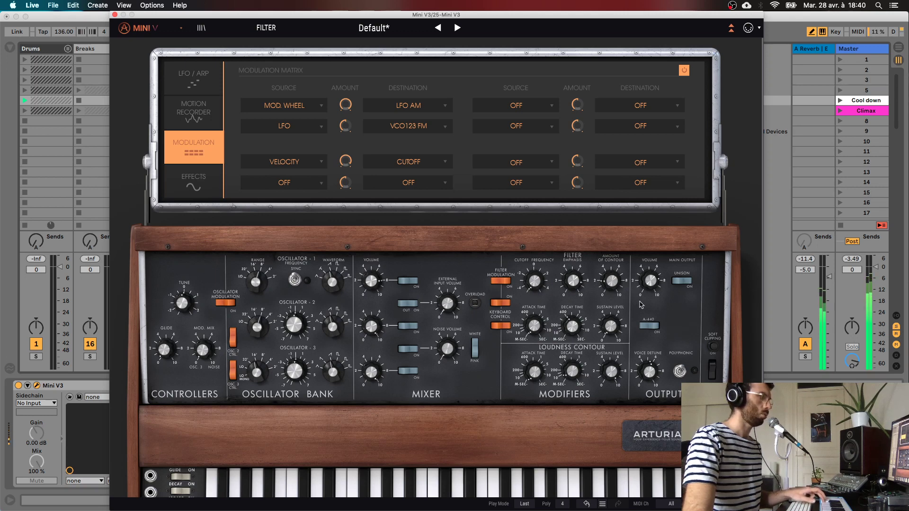
{"action": "mouse_move", "coordinate": [652, 376]}
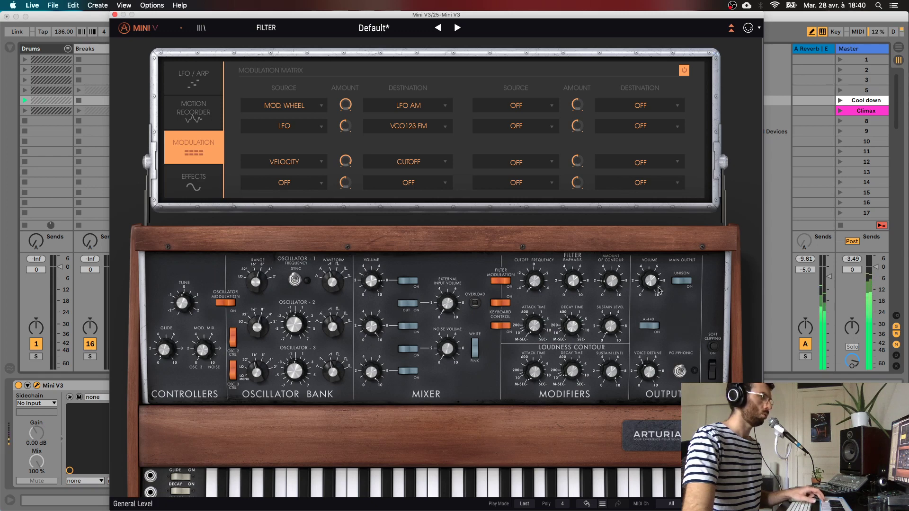
Step: Try a polyphony of 2 voices, return it to 4, and try the Unison mode
{"action": "left_click", "coordinate": [562, 503]}
{"action": "left_click", "coordinate": [602, 399]}
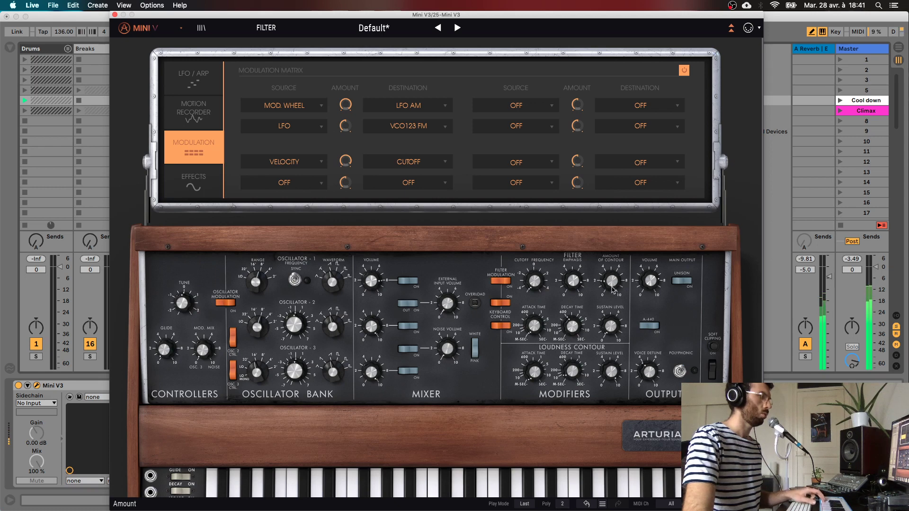
{"action": "mouse_move", "coordinate": [613, 288]}
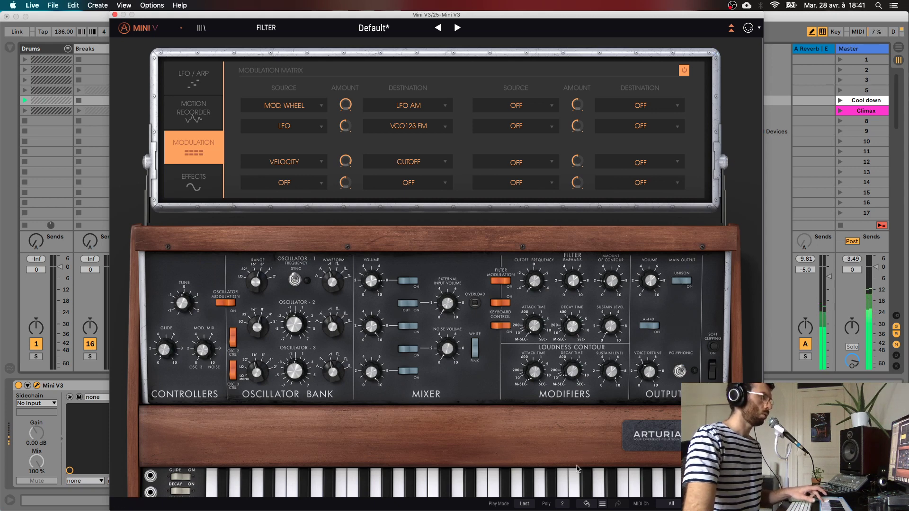
{"action": "left_click", "coordinate": [562, 504]}
{"action": "left_click", "coordinate": [599, 408]}
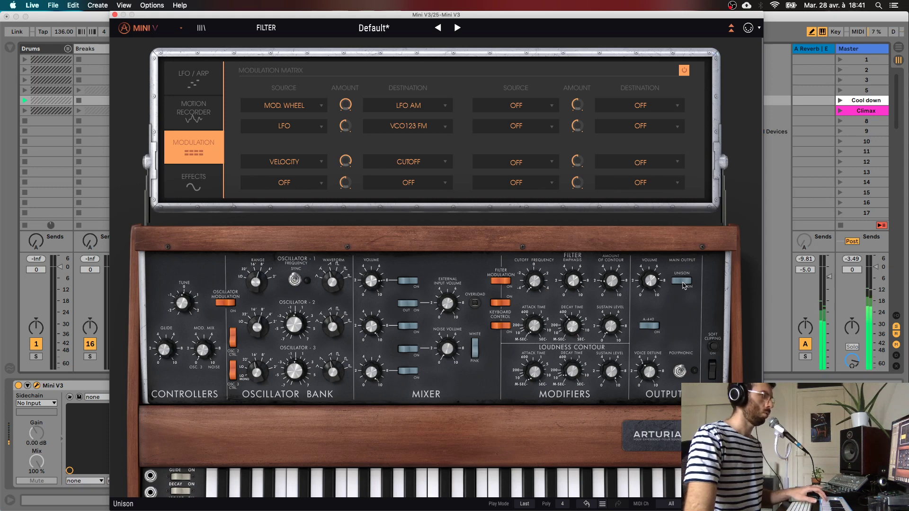
{"action": "left_click", "coordinate": [687, 282]}
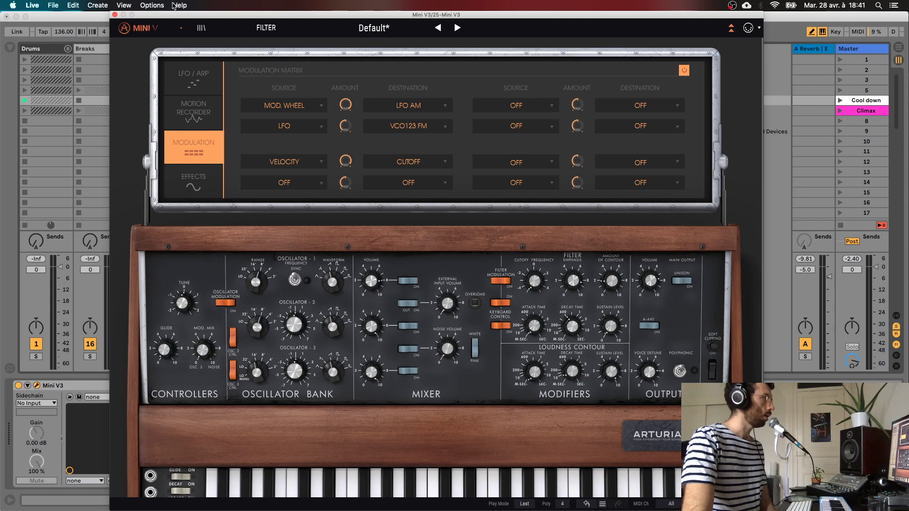
Step: Load the DefaultElectro preset from the User bank in the Mini V's preset browser
{"action": "left_click", "coordinate": [201, 27]}
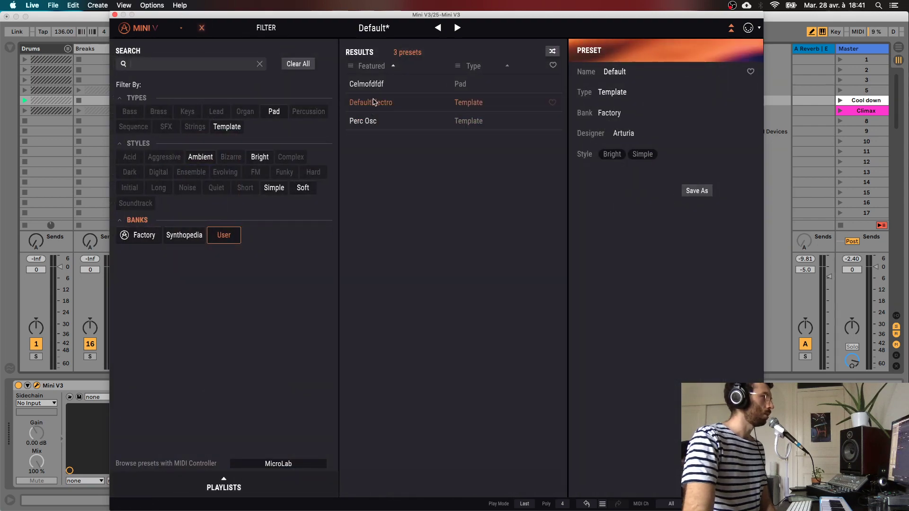
{"action": "left_click", "coordinate": [201, 27]}
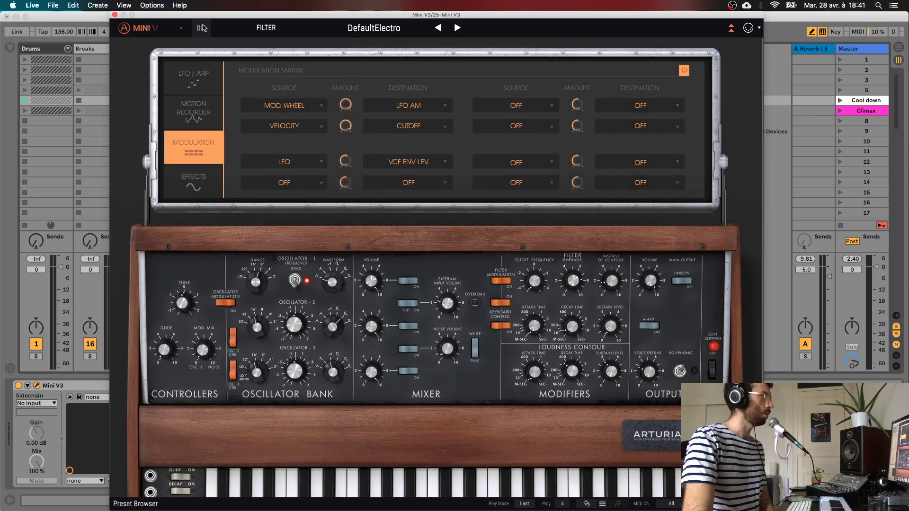
{"action": "left_click", "coordinate": [201, 27]}
{"action": "left_click", "coordinate": [201, 27]}
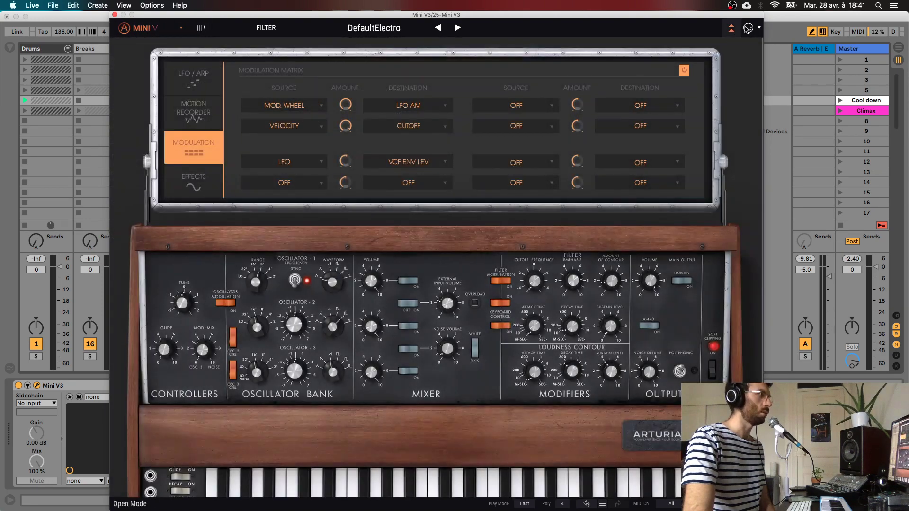
Step: Collapse the Mini V's advanced section and close the plug-in window
{"action": "left_click", "coordinate": [728, 29]}
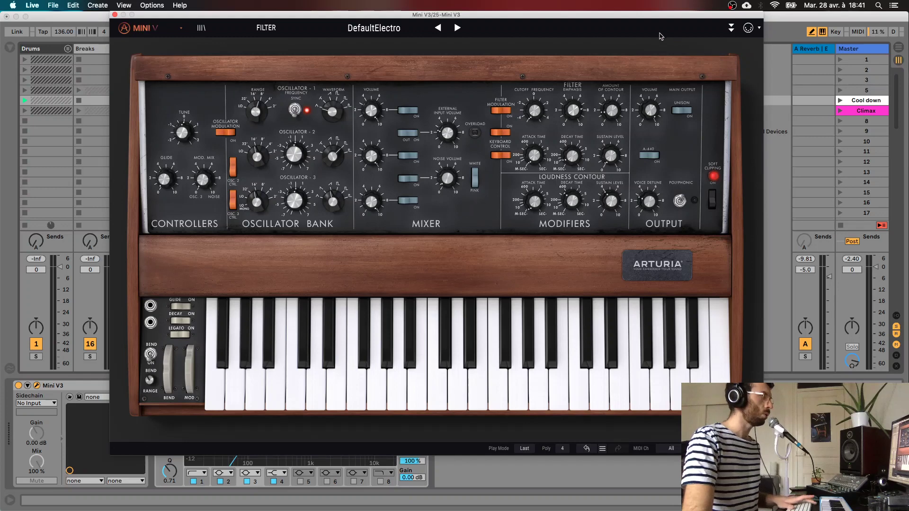
{"action": "left_click_drag", "start_coordinate": [647, 18], "coordinate": [621, 83]}
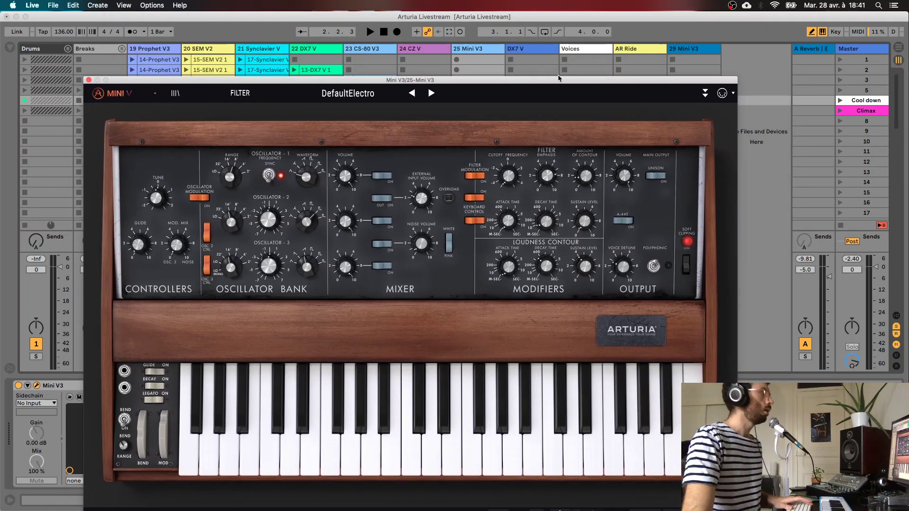
{"action": "left_click", "coordinate": [87, 81]}
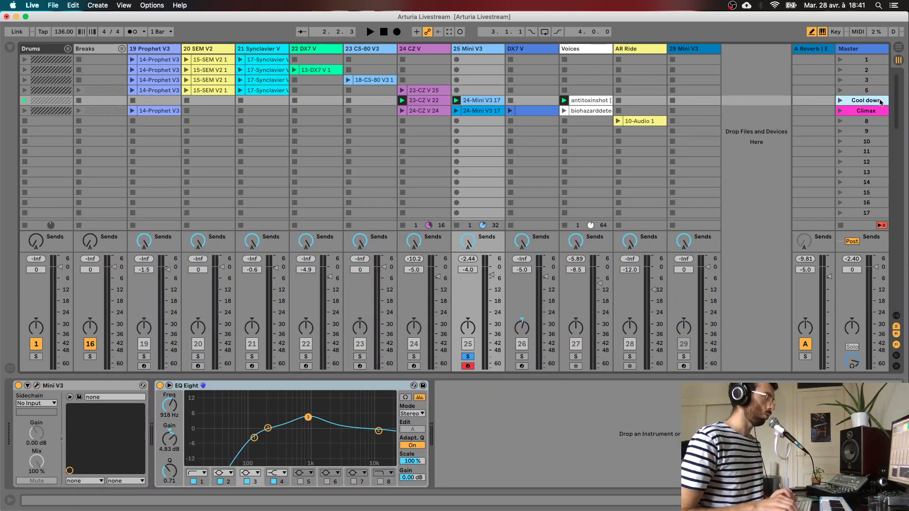
Step: Unsolo the 25 Mini V3 track, launch the Cool down scene with all tracks, and stop playback
{"action": "left_click", "coordinate": [866, 111]}
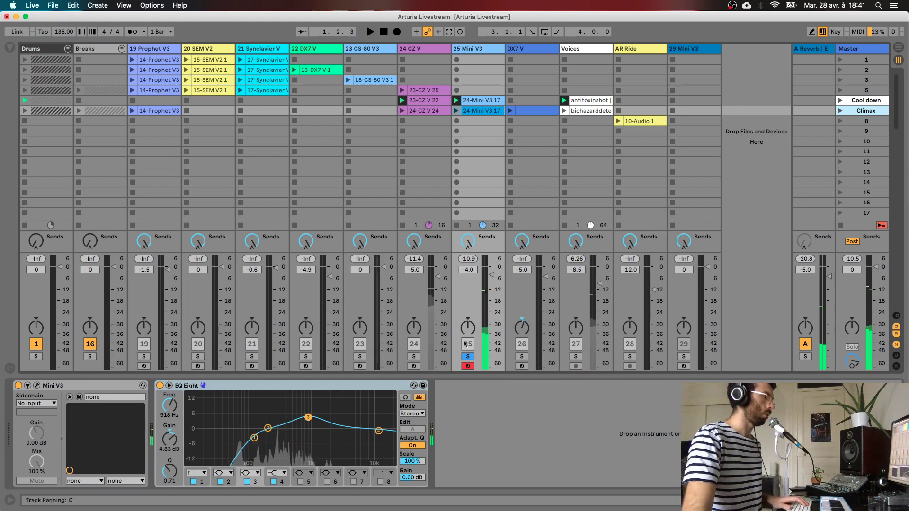
{"action": "left_click", "coordinate": [468, 356]}
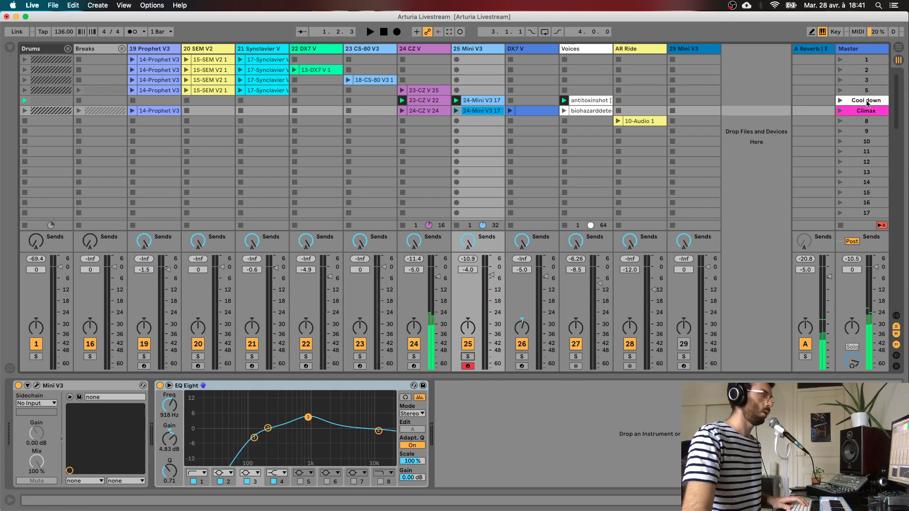
{"action": "left_click", "coordinate": [868, 101]}
{"action": "key", "text": "Return"}
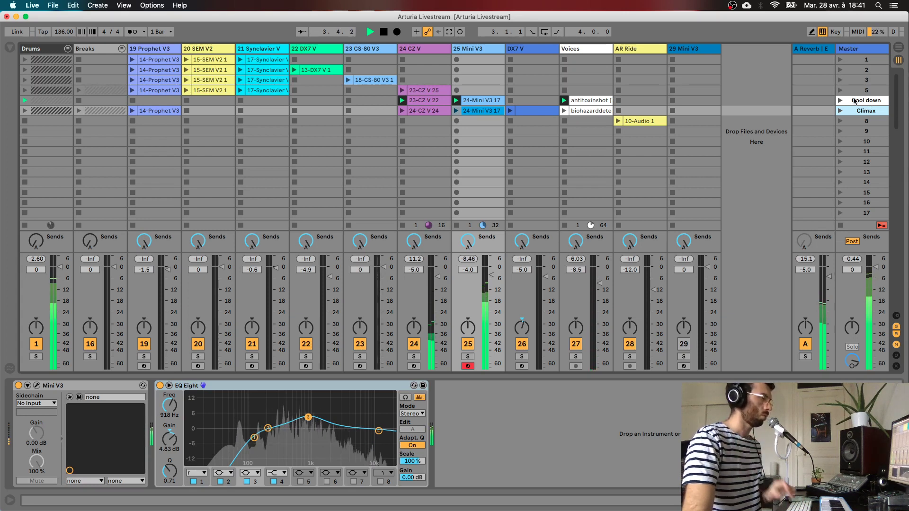
{"action": "key", "text": "space"}
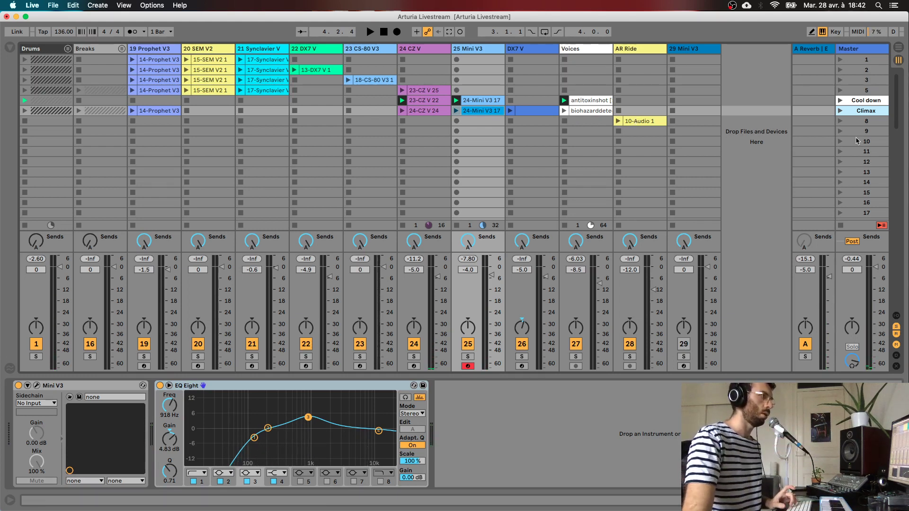
Step: Play the Cool down scene again, launch the Climax scene after it, and stop playback
{"action": "left_click", "coordinate": [850, 100]}
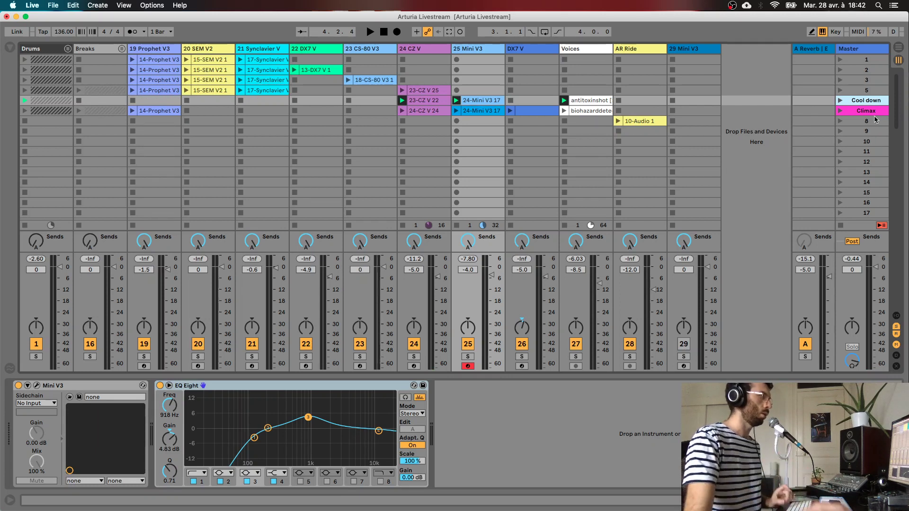
{"action": "key", "text": "Return"}
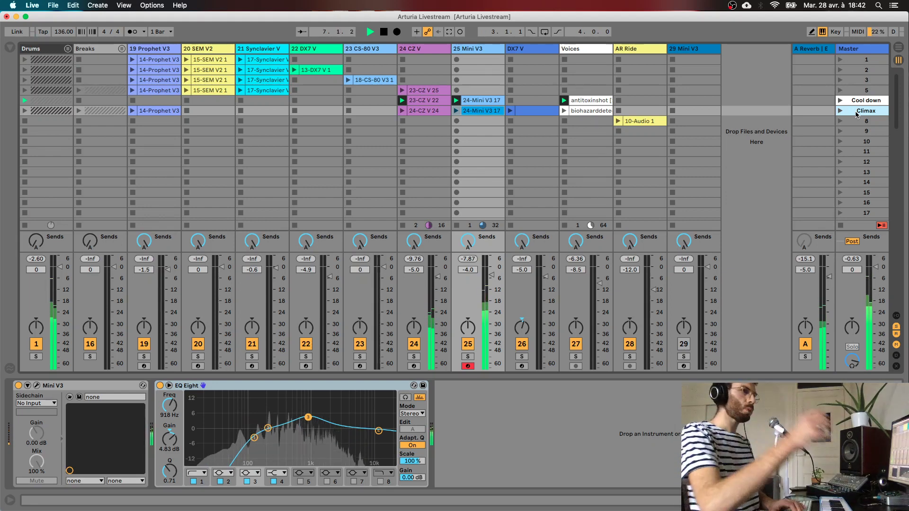
{"action": "key", "text": "Return"}
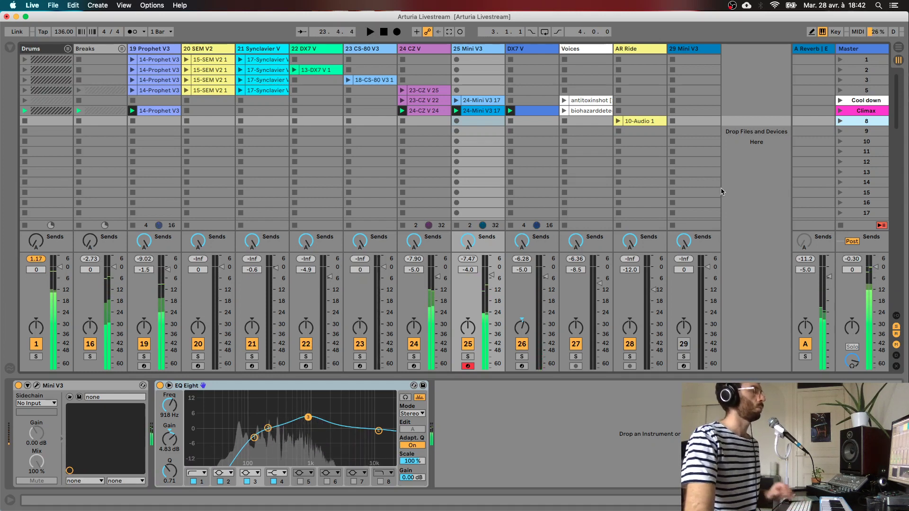
{"action": "key", "text": "space"}
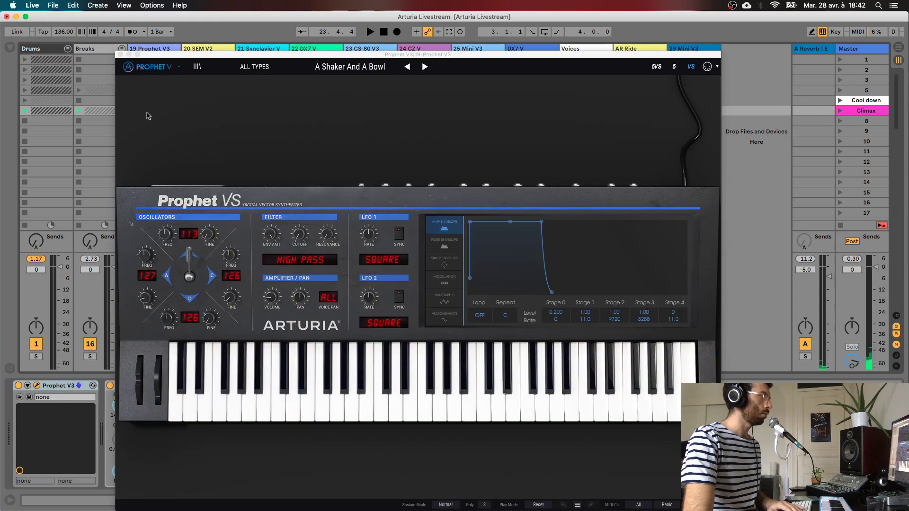
Step: Dismiss the Prophet V window and check the Breaks track's clips in the Climax scene and scene 5
{"action": "left_click", "coordinate": [146, 112]}
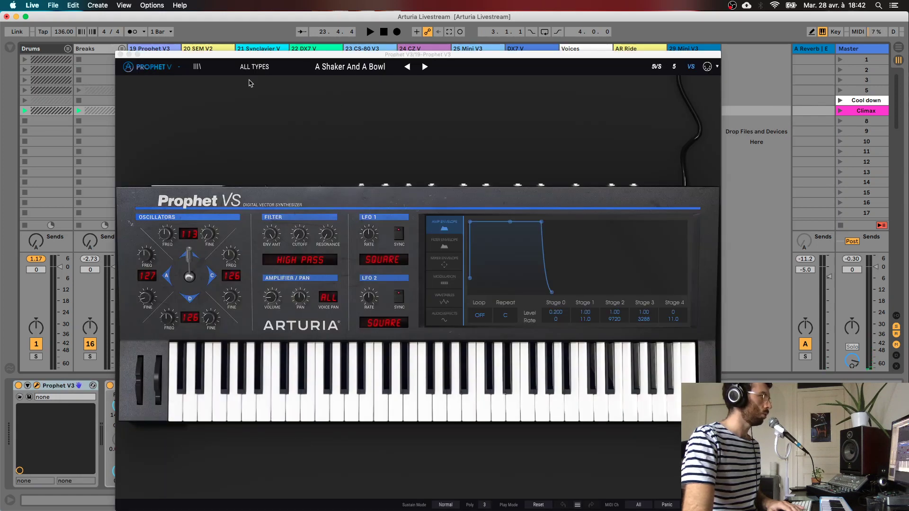
{"action": "left_click", "coordinate": [101, 50]}
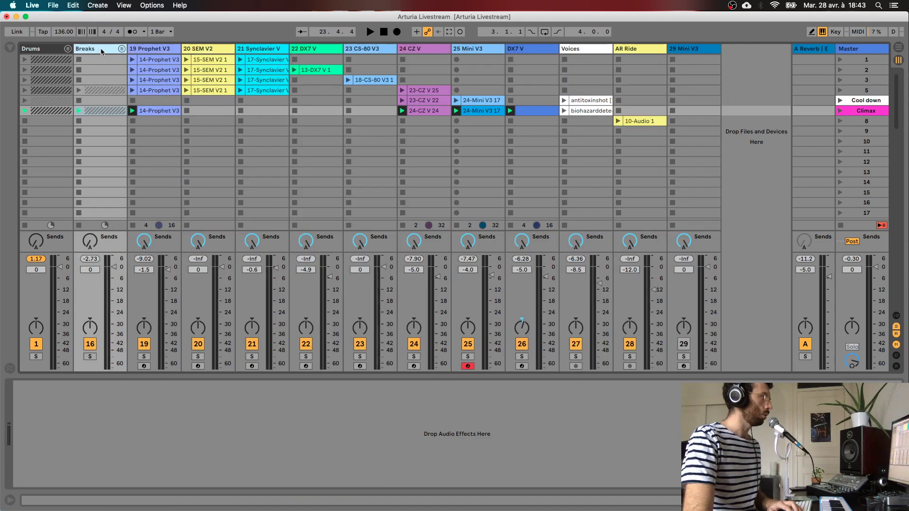
{"action": "left_click", "coordinate": [107, 111]}
{"action": "left_click", "coordinate": [111, 92]}
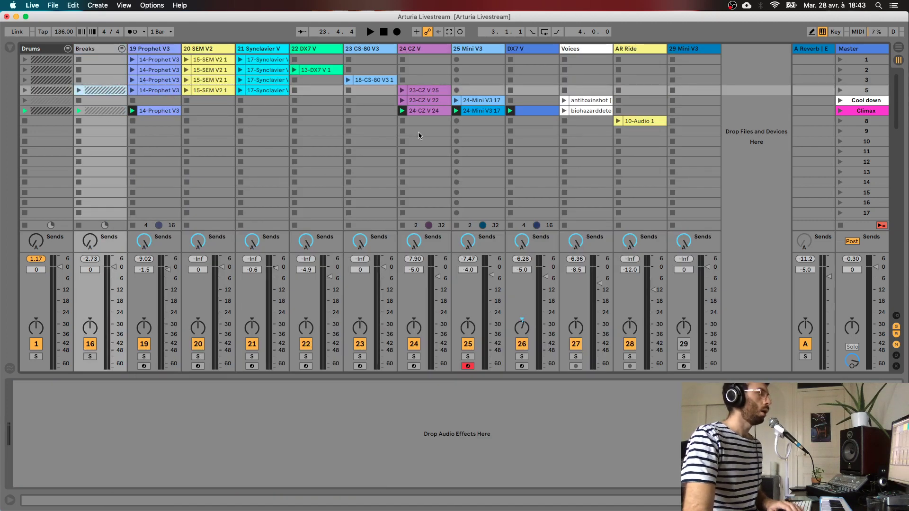
Step: Arm and solo the 24 CZ V track, play its Climax clip 24-CZ V 24, and unsolo the track and stop playback
{"action": "left_click", "coordinate": [424, 113]}
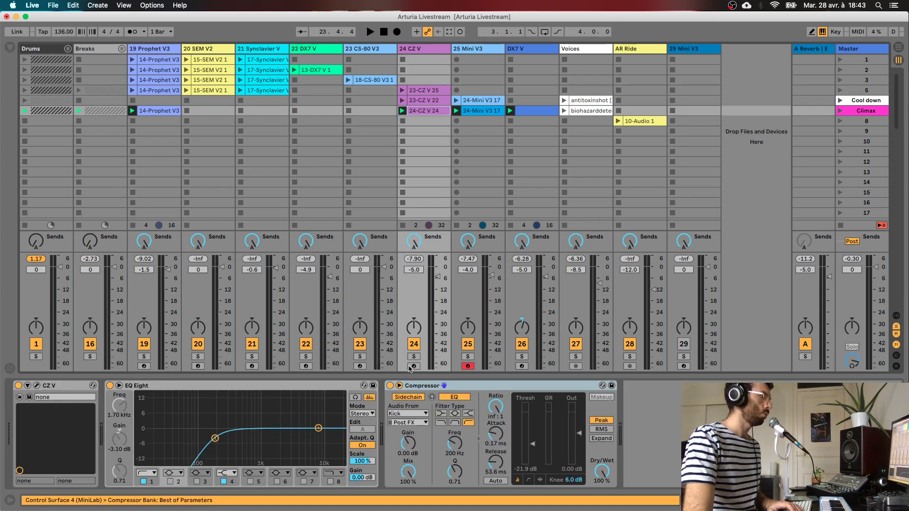
{"action": "left_click", "coordinate": [414, 366]}
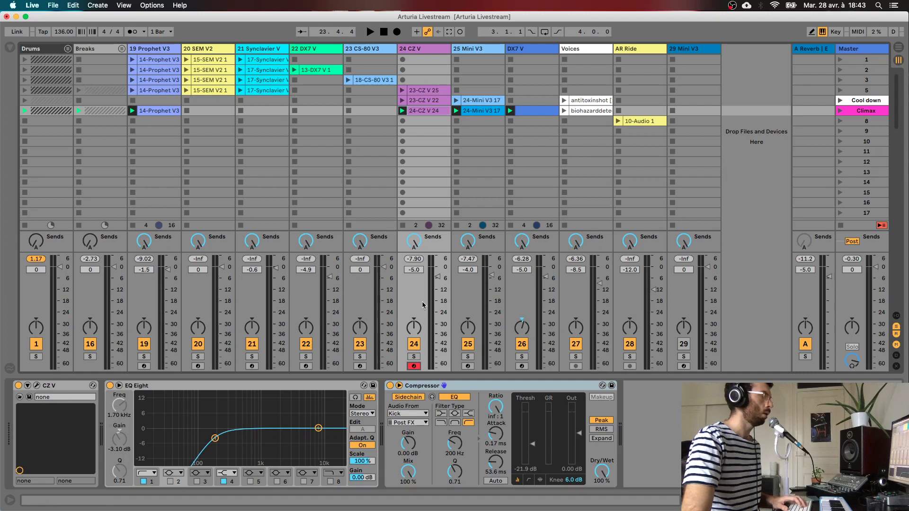
{"action": "left_click", "coordinate": [419, 359]}
{"action": "key", "text": "space"}
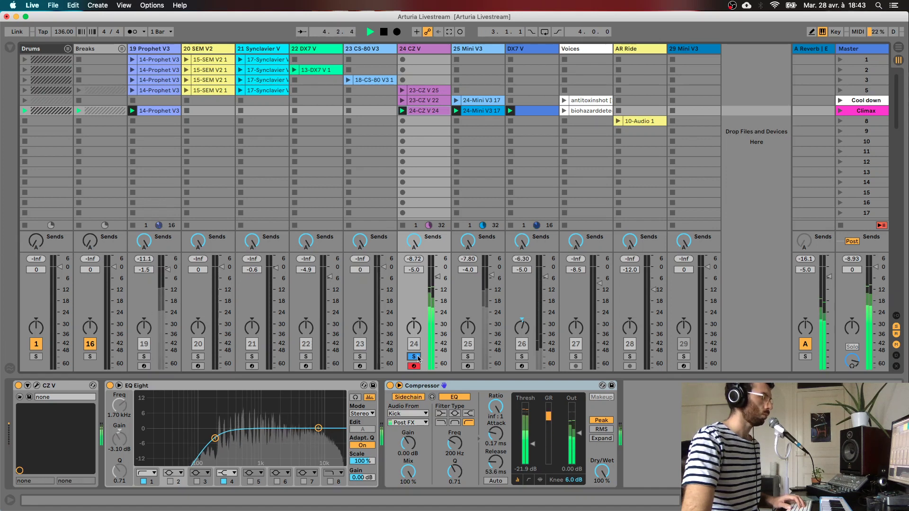
{"action": "left_click", "coordinate": [414, 356]}
{"action": "key", "text": "space"}
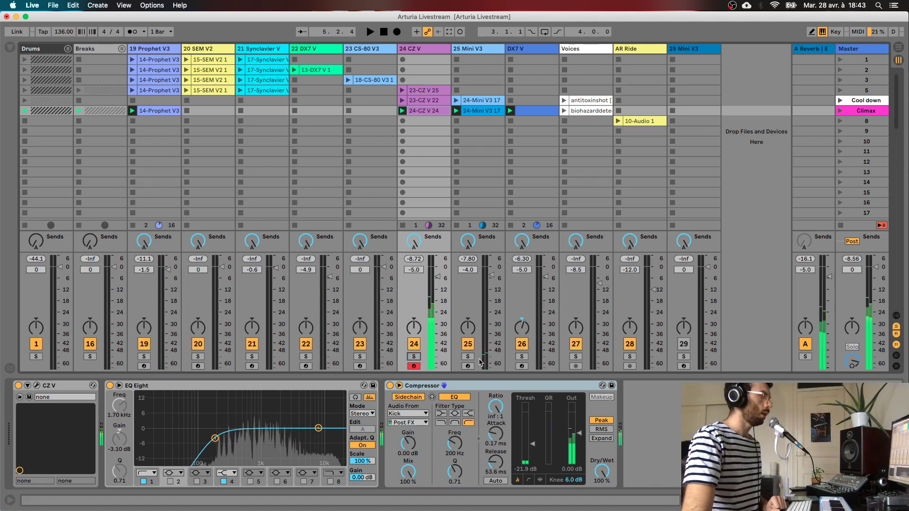
Step: Solo the Voices track and play its biohazard voice clip in the Climax scene
{"action": "left_click", "coordinate": [575, 357]}
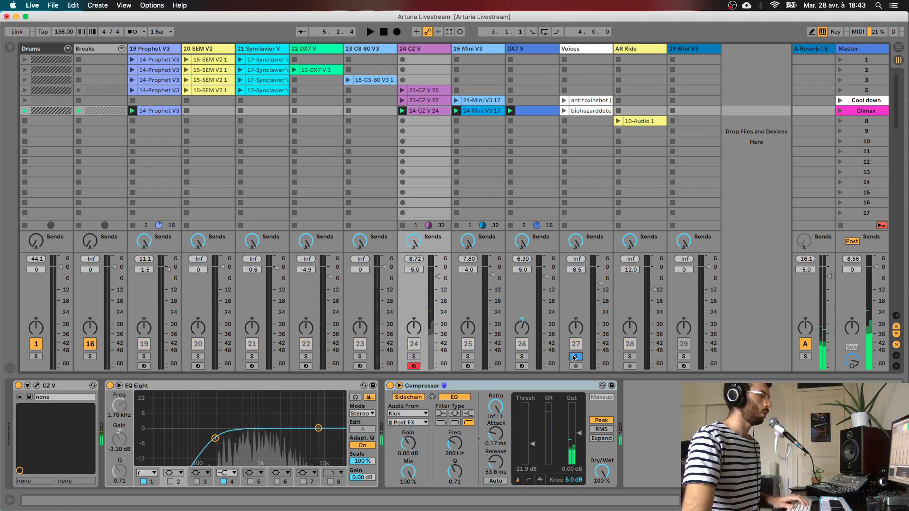
{"action": "left_click", "coordinate": [565, 111]}
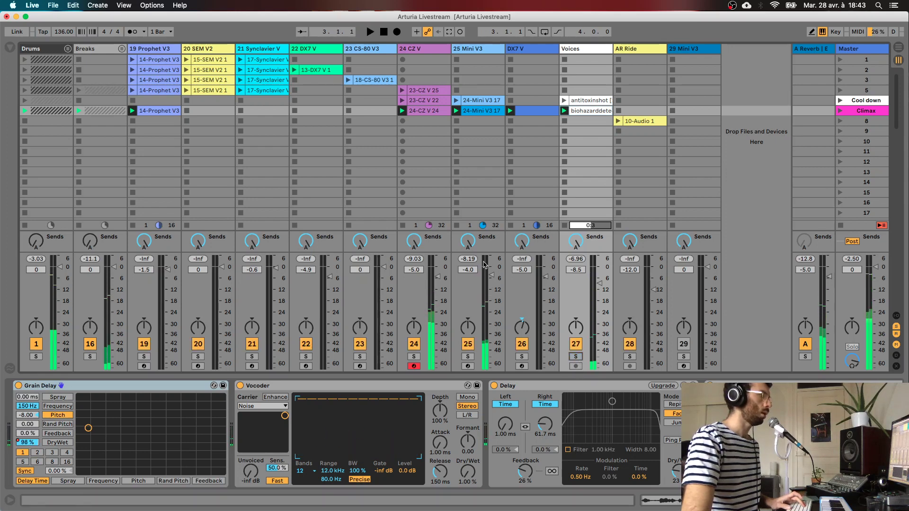
Step: Arm the 25 Mini V3 track and bring up its Mini V3 synth window
{"action": "left_click", "coordinate": [468, 366]}
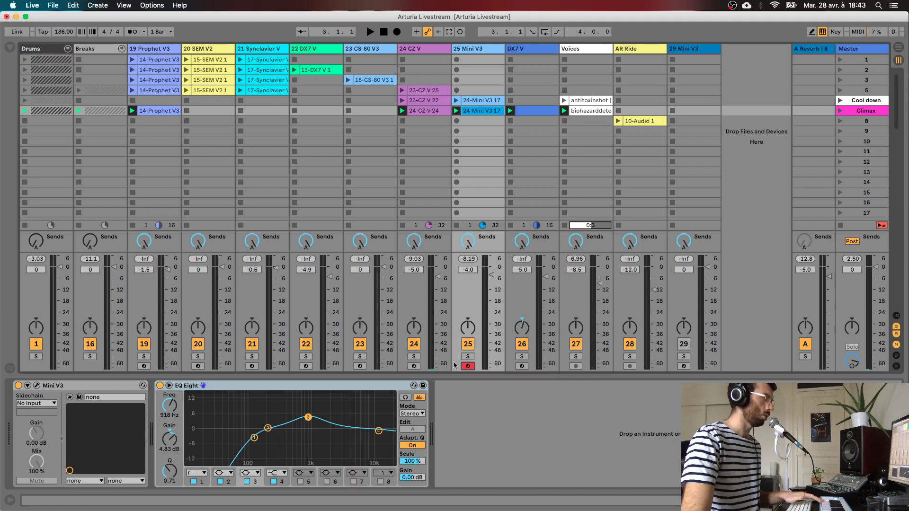
{"action": "left_click", "coordinate": [491, 103]}
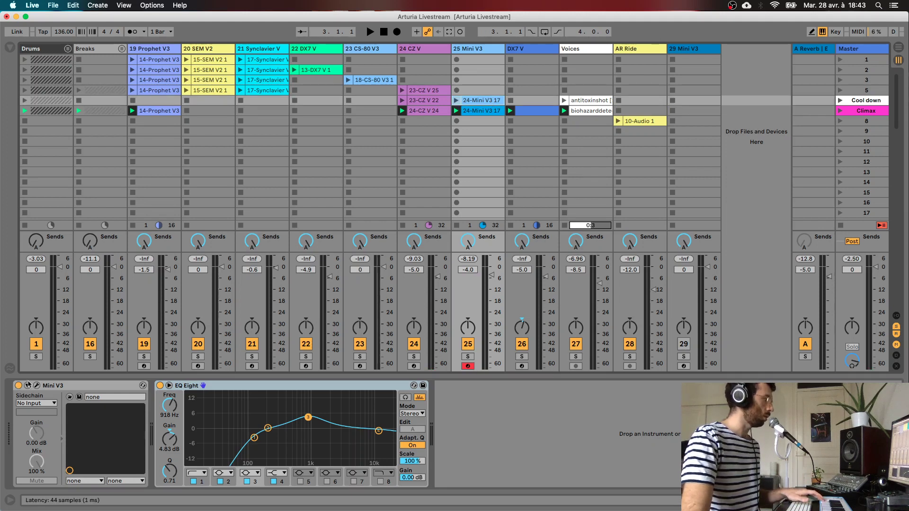
{"action": "key", "text": "super+alt+p"}
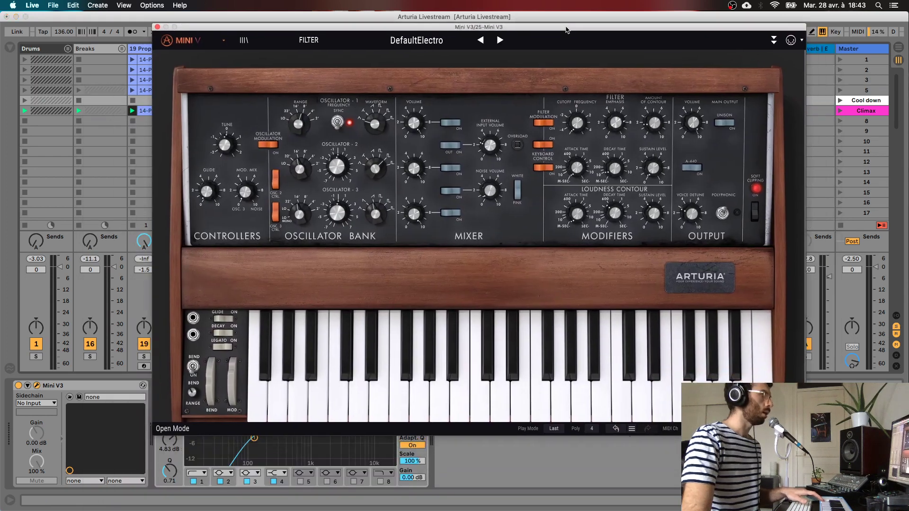
{"action": "left_click_drag", "start_coordinate": [564, 22], "coordinate": [532, 21]}
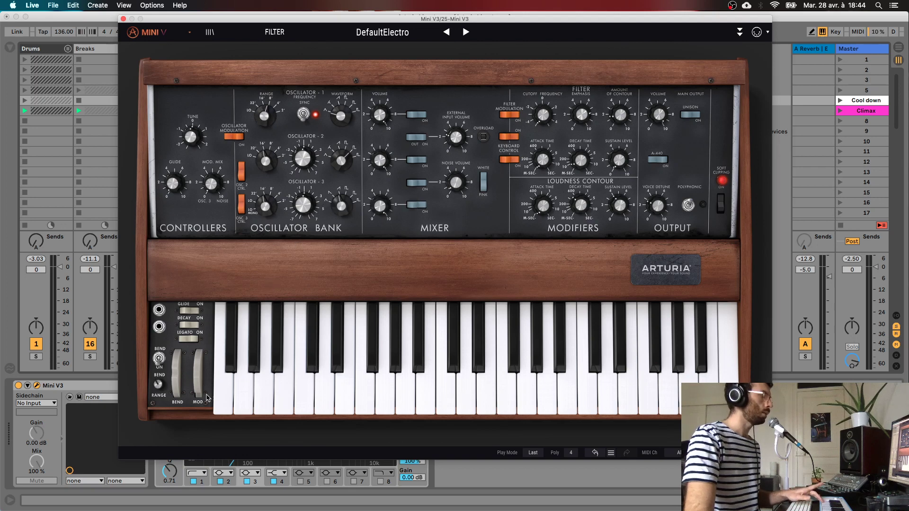
Step: Try the filter modulation switch and examine the mod wheel in Mini V3, and close the synth window
{"action": "left_click", "coordinate": [509, 115]}
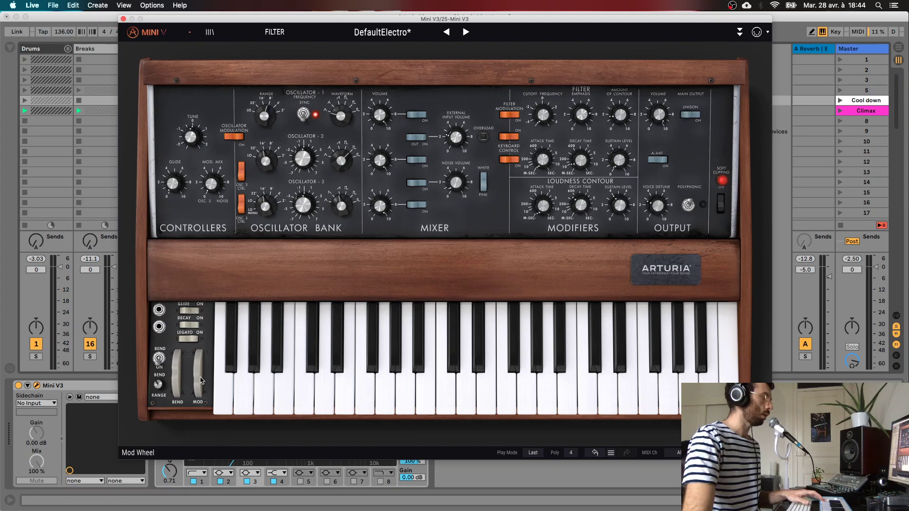
{"action": "mouse_move", "coordinate": [199, 382]}
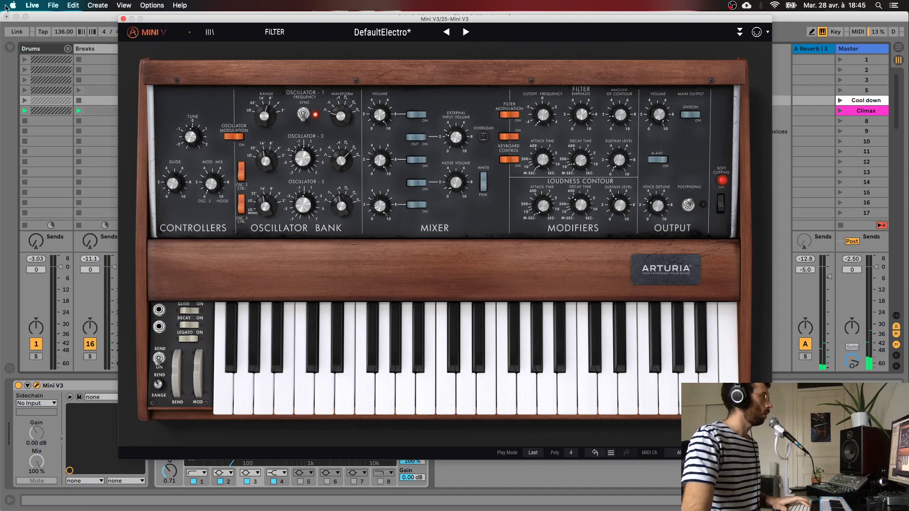
{"action": "left_click", "coordinate": [123, 18]}
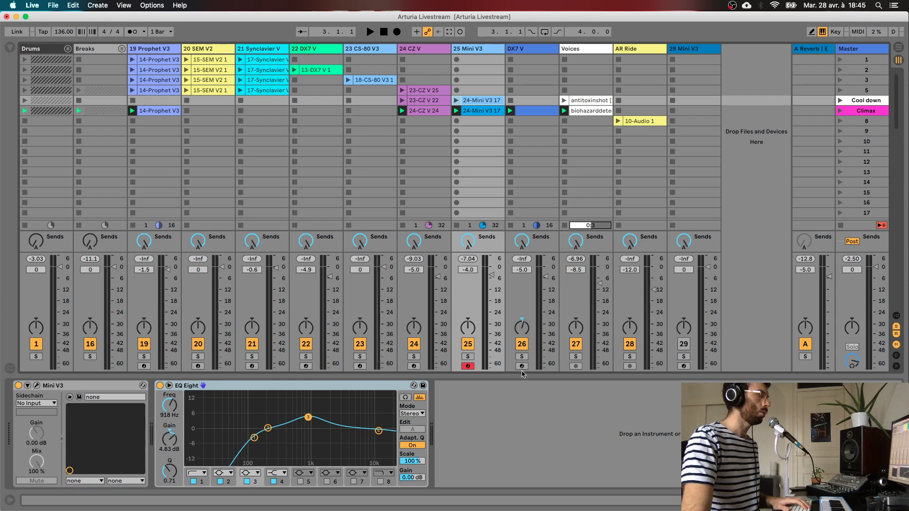
Step: Arm and solo DX7 V track 26 and open its DX7 V synth window
{"action": "left_click", "coordinate": [522, 373]}
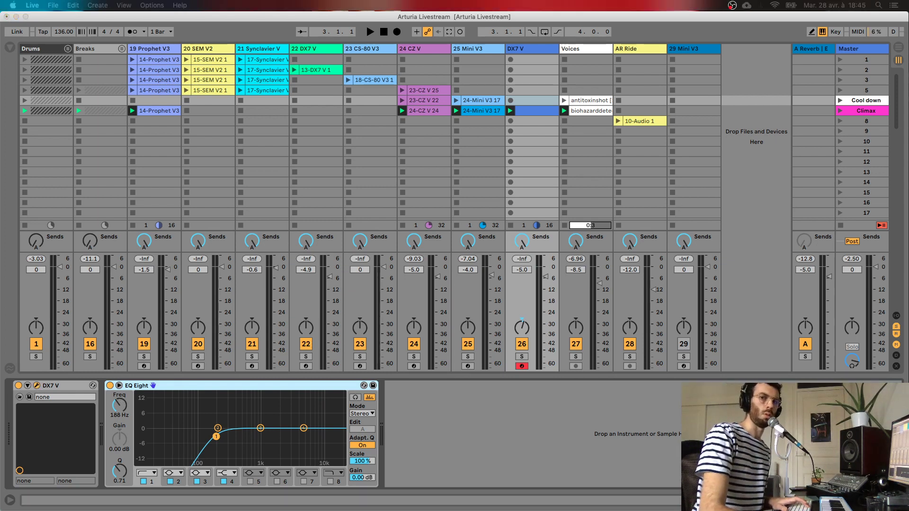
{"action": "key", "text": "super+alt+p"}
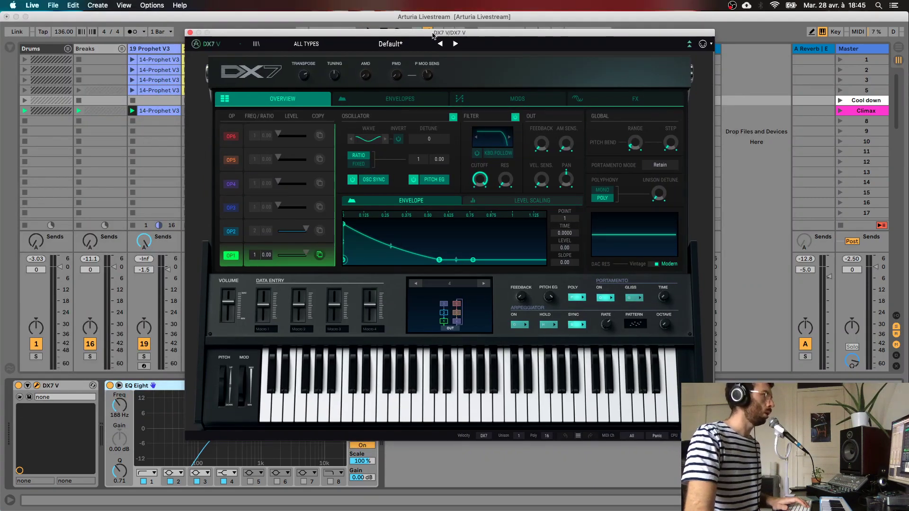
{"action": "left_click_drag", "start_coordinate": [439, 36], "coordinate": [351, 24]}
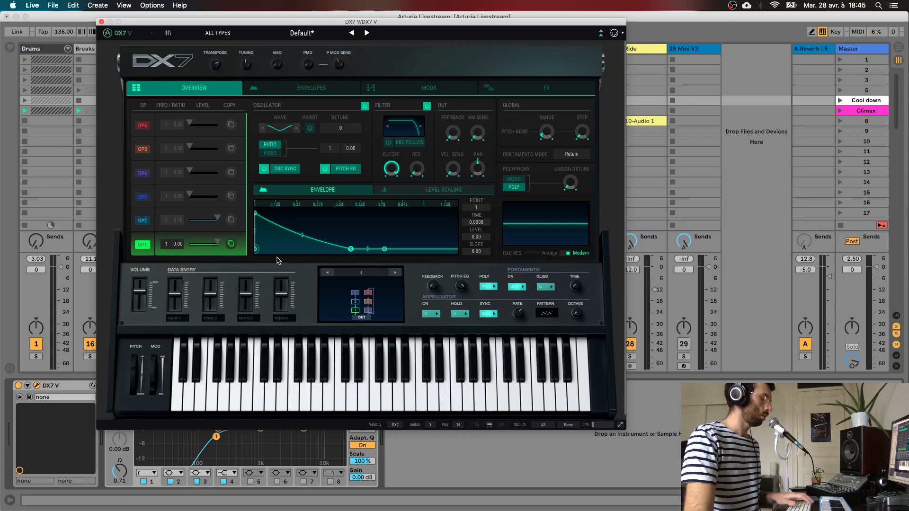
{"action": "left_click_drag", "start_coordinate": [548, 21], "coordinate": [306, 66]}
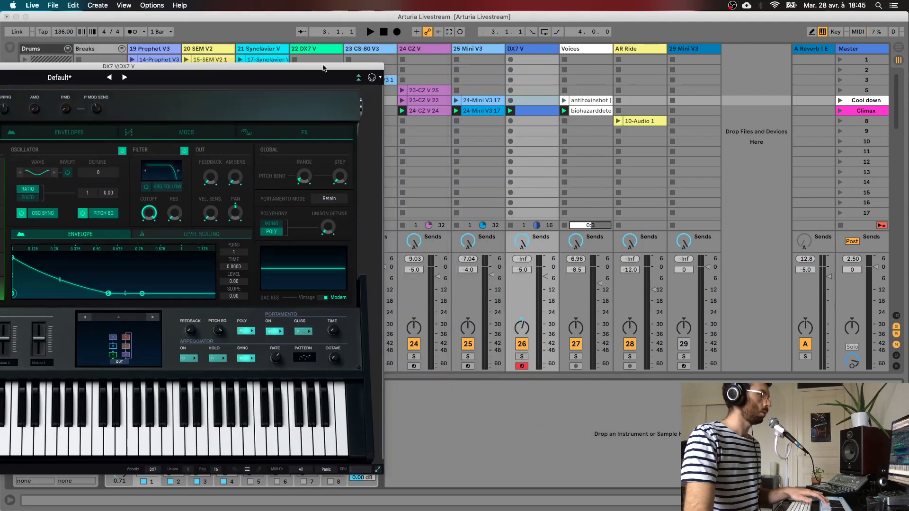
{"action": "left_click", "coordinate": [522, 357]}
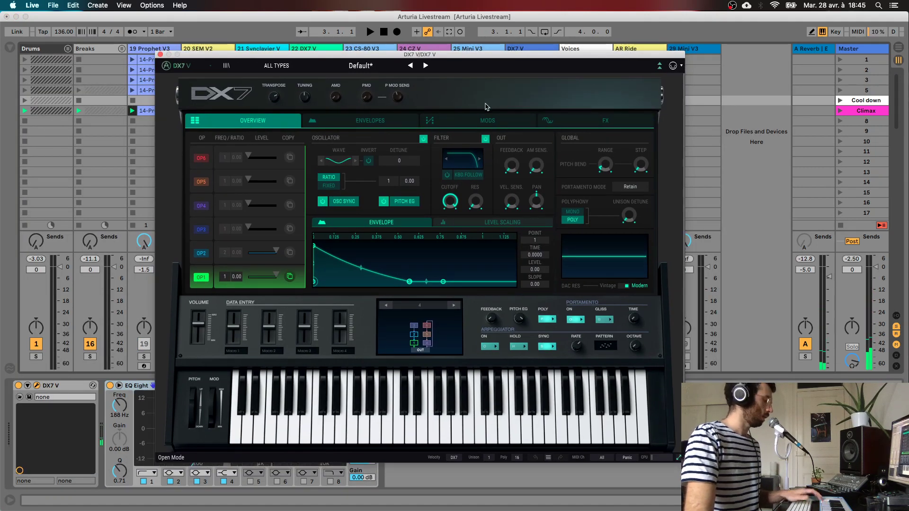
Step: Bypass the DX7 V effects and examine the settings and envelopes of operators OP1 and OP2
{"action": "left_click", "coordinate": [575, 125]}
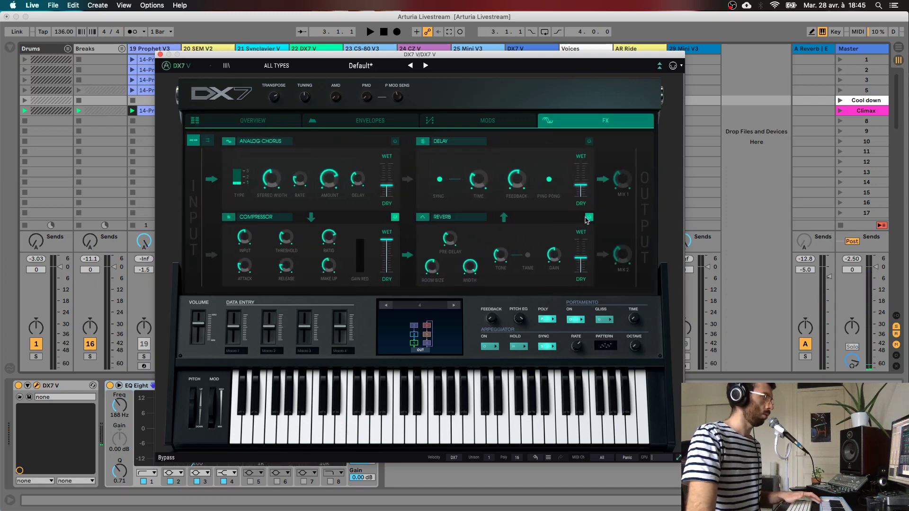
{"action": "left_click", "coordinate": [278, 119]}
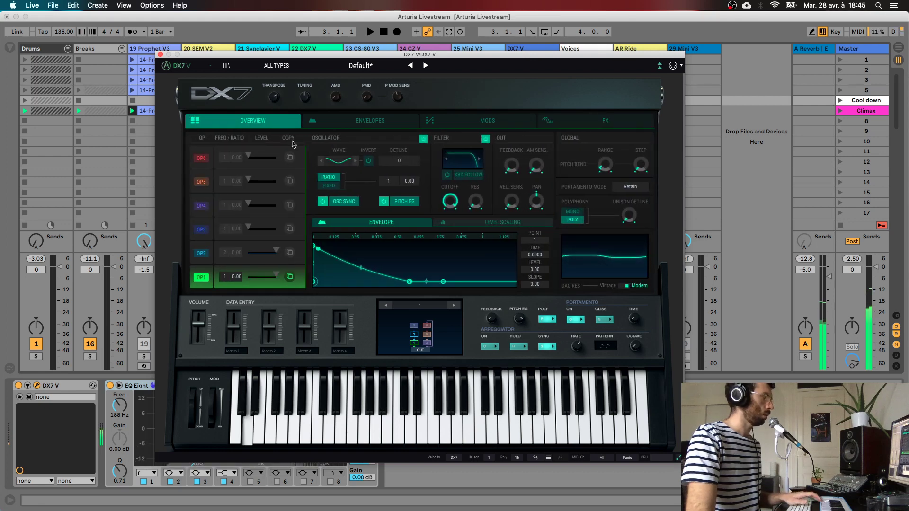
{"action": "left_click", "coordinate": [202, 252]}
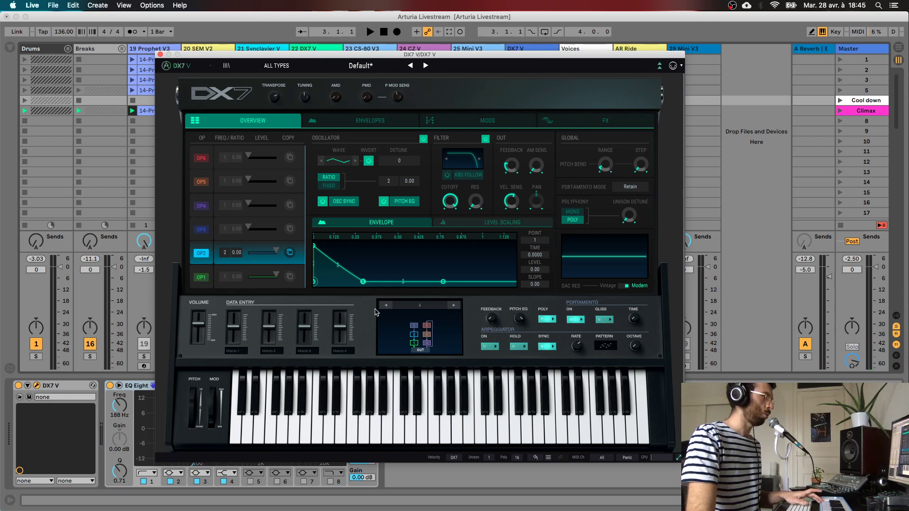
{"action": "left_click", "coordinate": [202, 273]}
{"action": "left_click", "coordinate": [202, 249]}
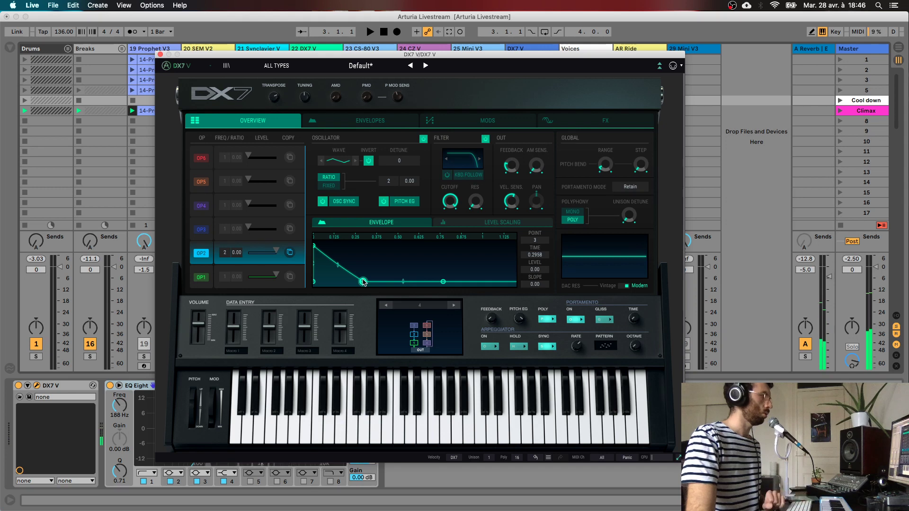
Step: Turn the DX7 V's analog chorus, compressor, reverb and delay effects back on
{"action": "left_click", "coordinate": [540, 122]}
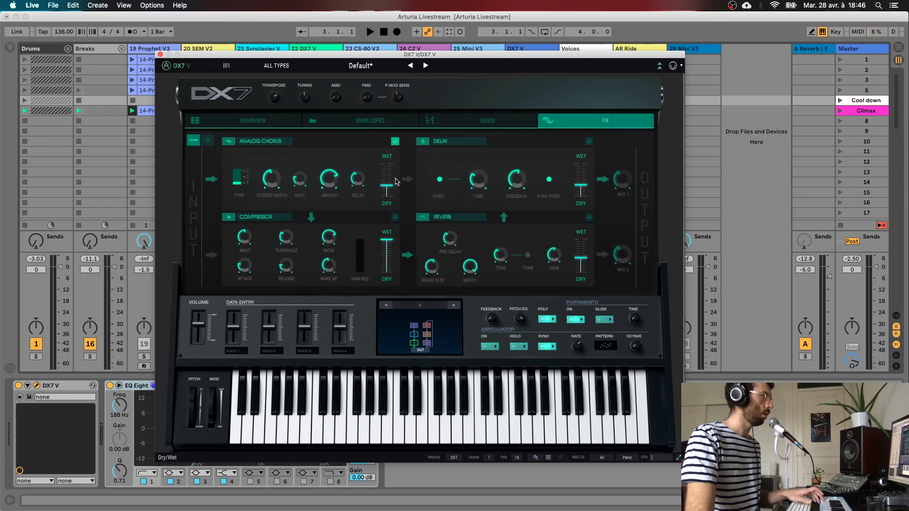
{"action": "left_click", "coordinate": [396, 217]}
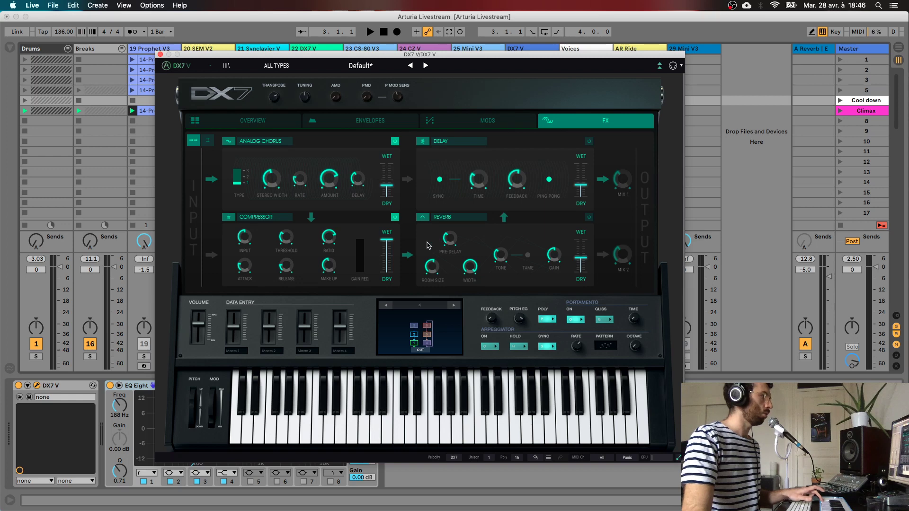
{"action": "left_click", "coordinate": [589, 218]}
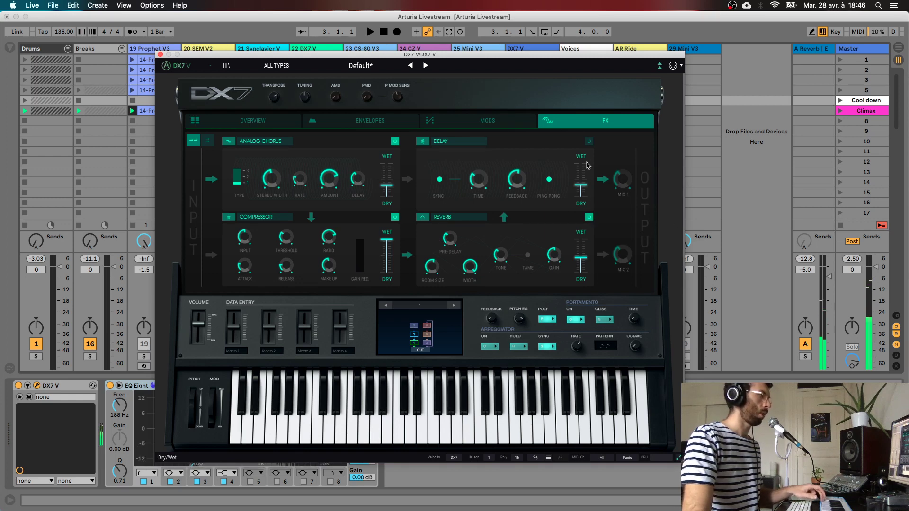
{"action": "left_click", "coordinate": [590, 142]}
{"action": "left_click", "coordinate": [589, 142]}
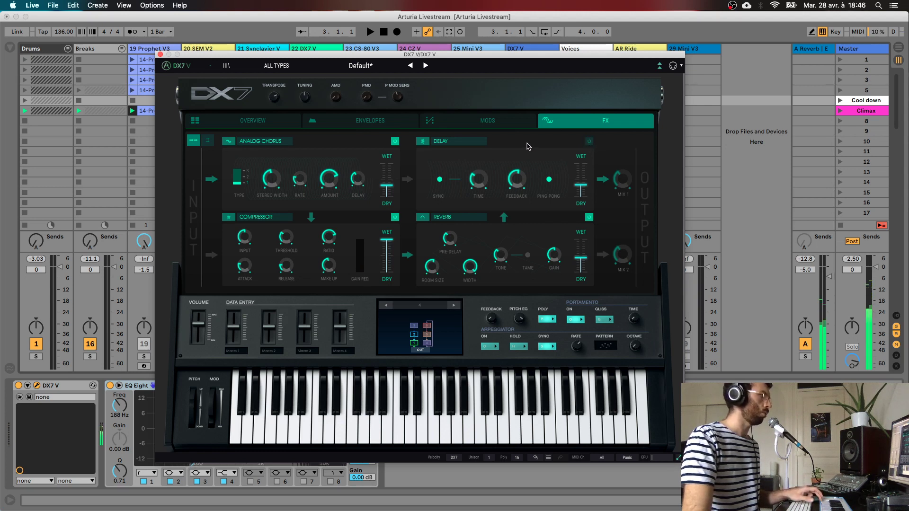
{"action": "left_click", "coordinate": [590, 142]}
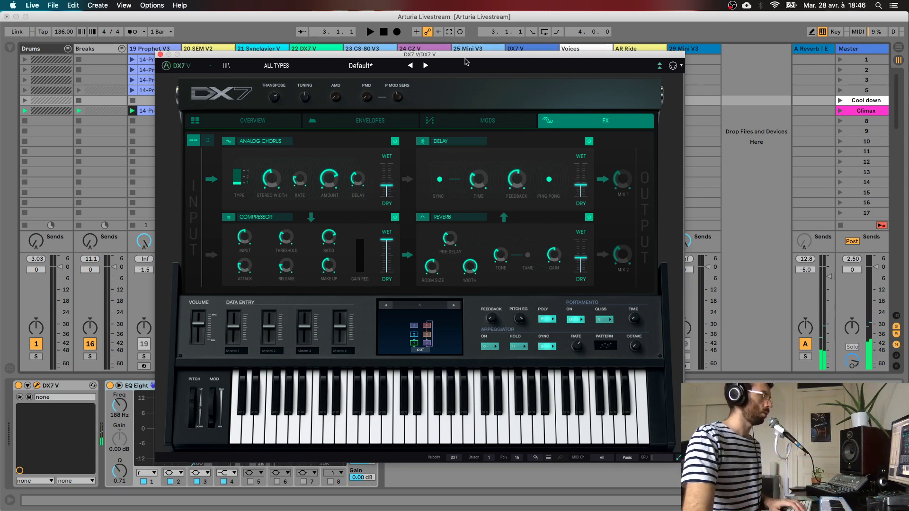
Step: Close the DX7 V synth window and unsolo track 26
{"action": "left_click_drag", "start_coordinate": [487, 55], "coordinate": [624, 372]}
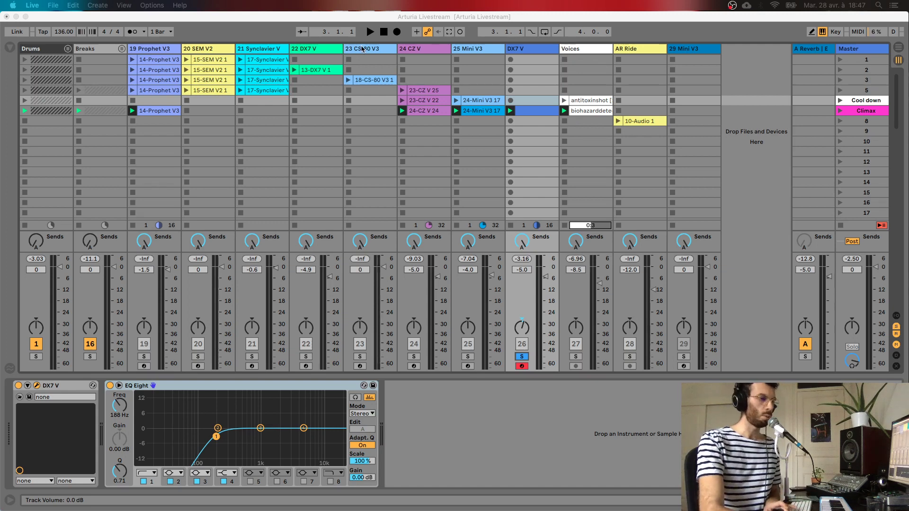
{"action": "key", "text": "super+alt+p"}
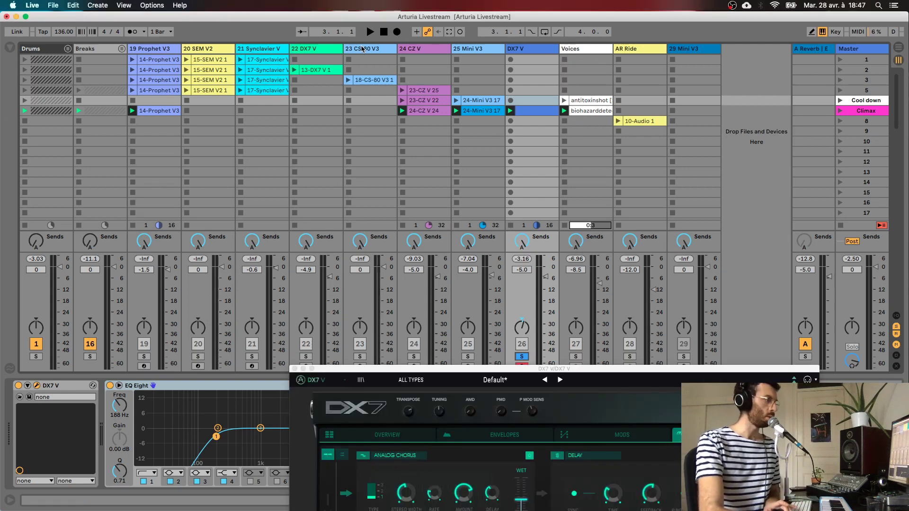
{"action": "left_click", "coordinate": [295, 369]}
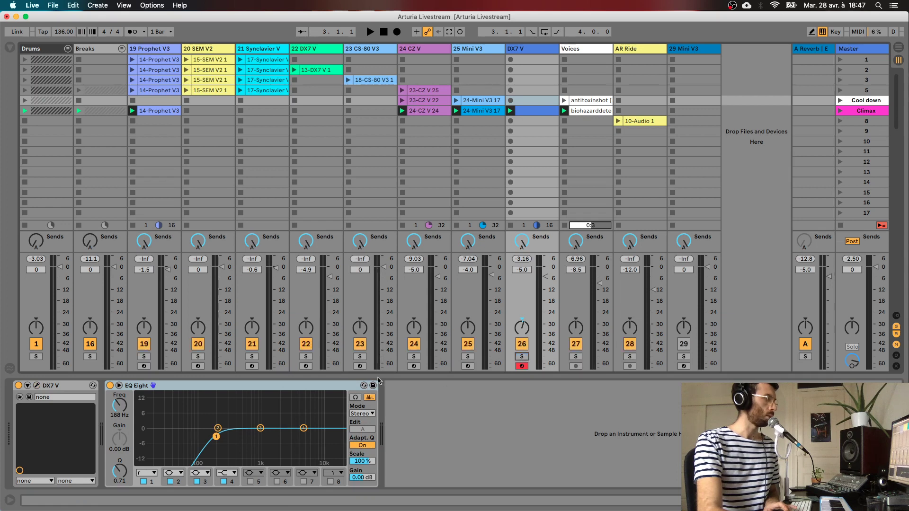
Step: Arm the 23 CS-80 V3 track, open its CS-80 V3 synth window, and switch to another application
{"action": "left_click", "coordinate": [365, 367]}
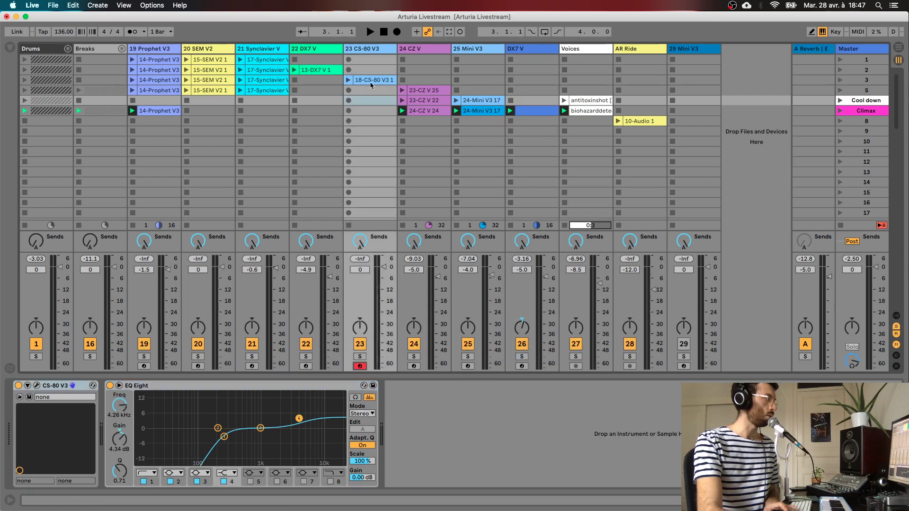
{"action": "left_click", "coordinate": [37, 386]}
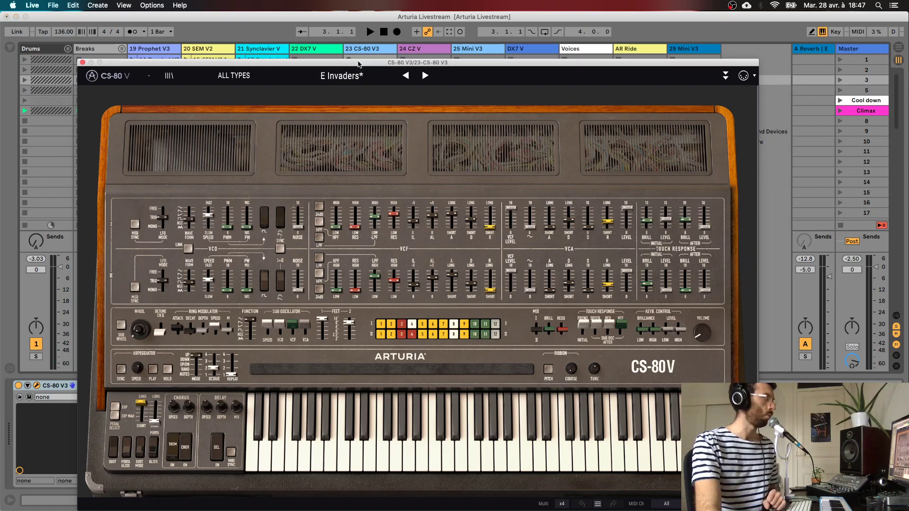
{"action": "left_click_drag", "start_coordinate": [359, 62], "coordinate": [367, 109]}
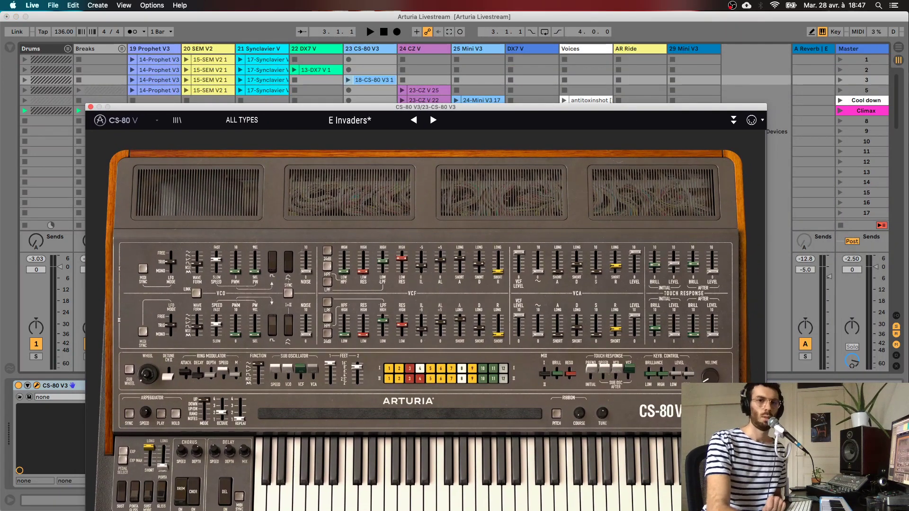
{"action": "key", "text": "super+Tab"}
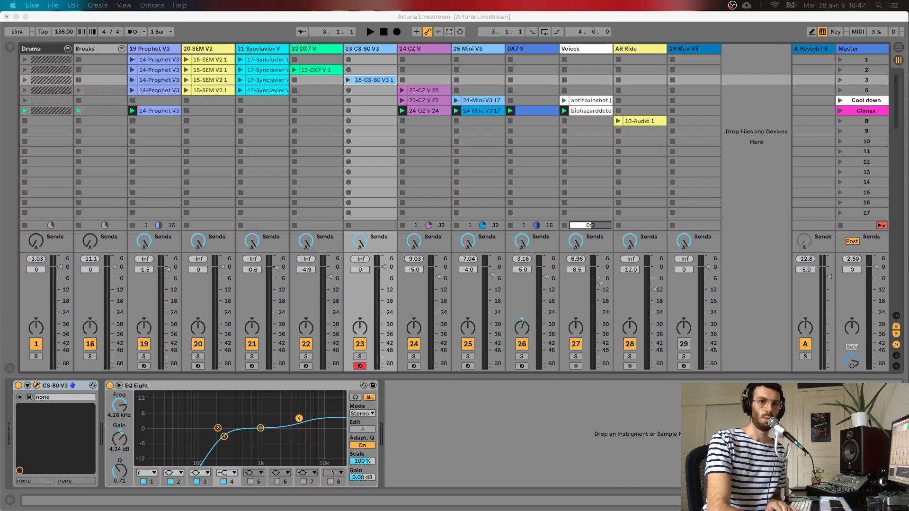
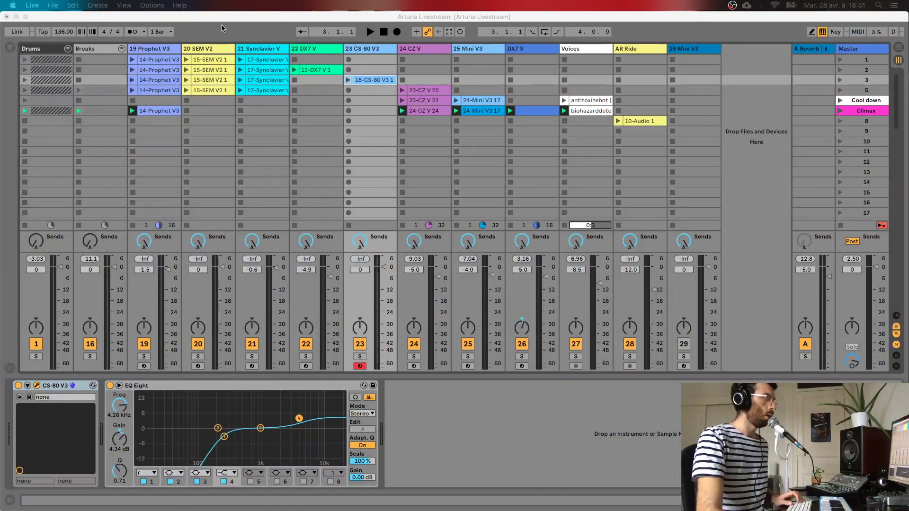
Step: Return to Live, close the CS-80 V3 window, and inspect the devices on the Master track and the A Reverb return
{"action": "key", "text": "super+alt+p"}
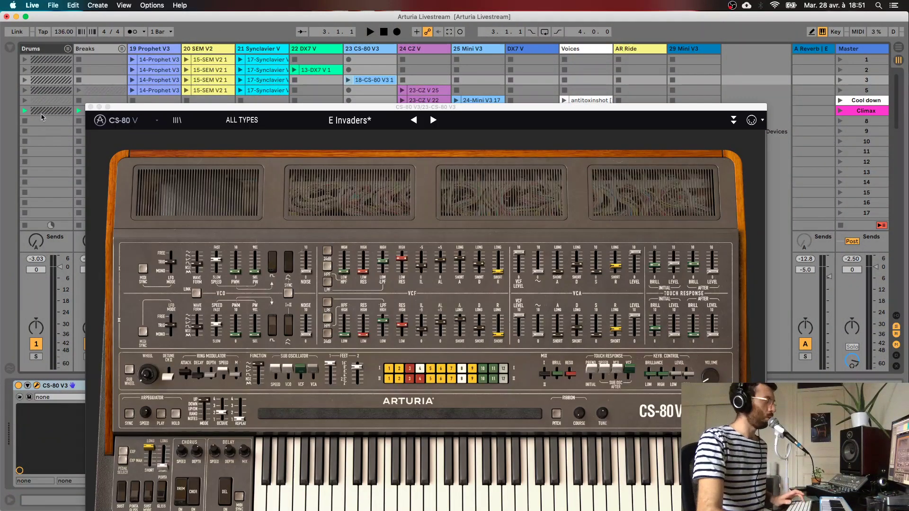
{"action": "left_click", "coordinate": [91, 107]}
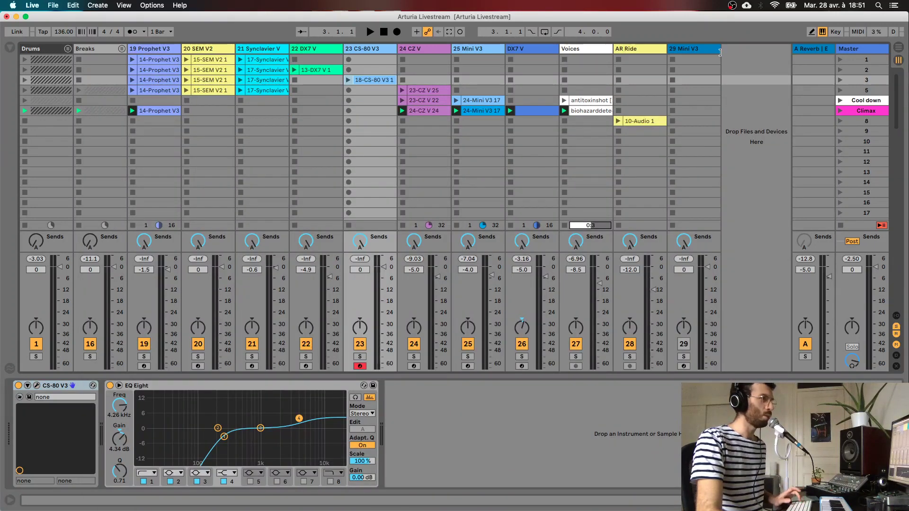
{"action": "left_click", "coordinate": [850, 47]}
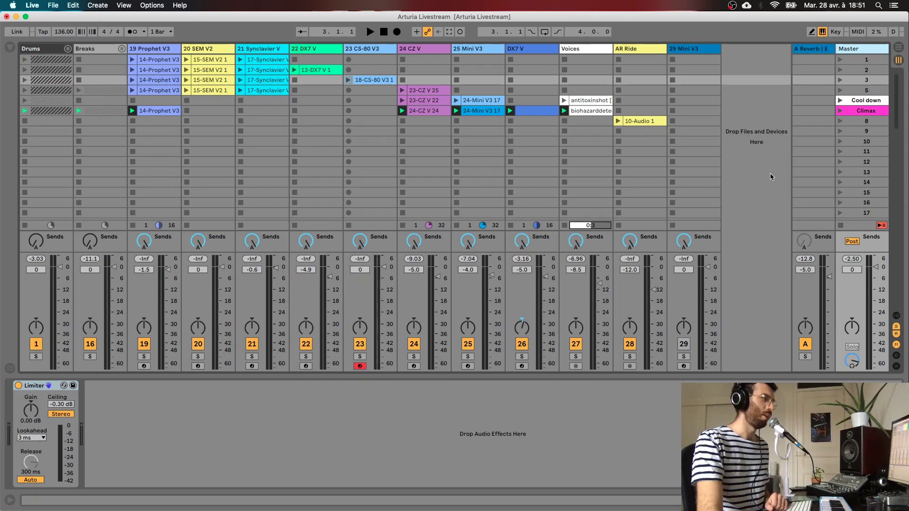
{"action": "left_click", "coordinate": [813, 49]}
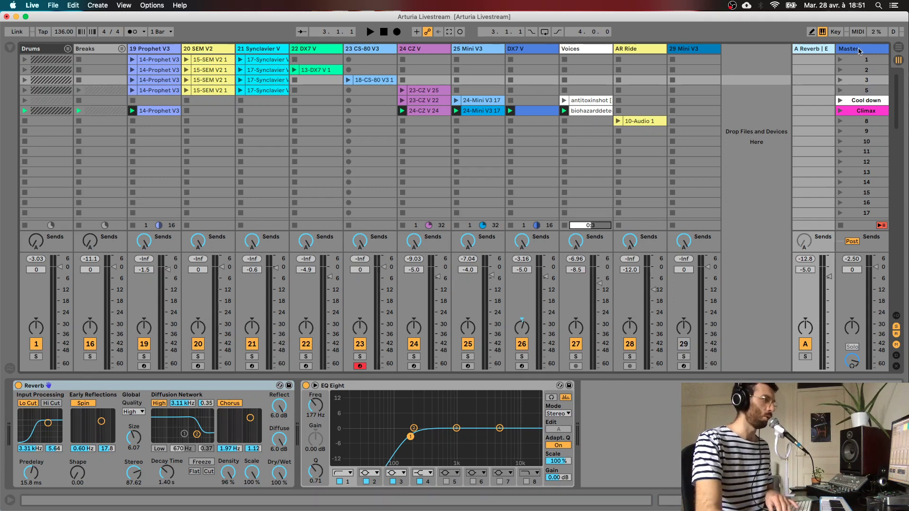
Step: Examine the Master track's Limiter, and go back to the A Reverb return's Reverb and EQ Eight
{"action": "left_click", "coordinate": [862, 49]}
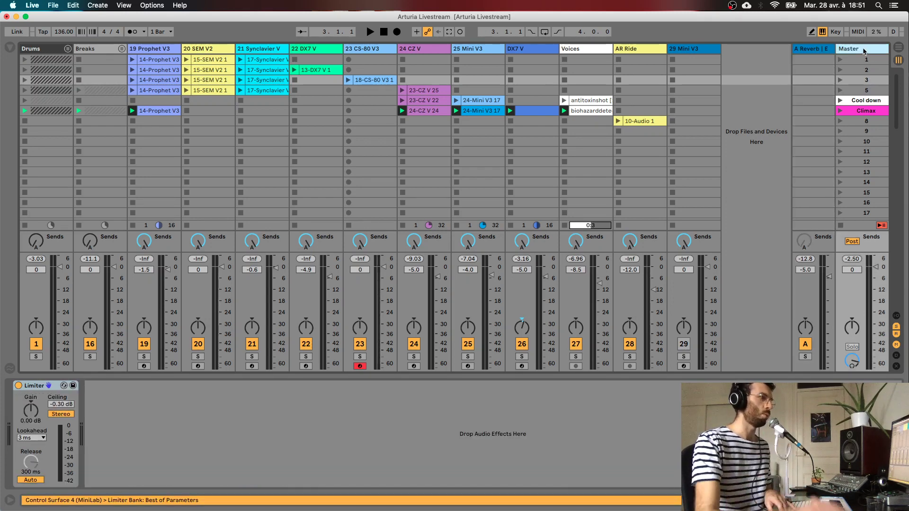
{"action": "left_click", "coordinate": [813, 49]}
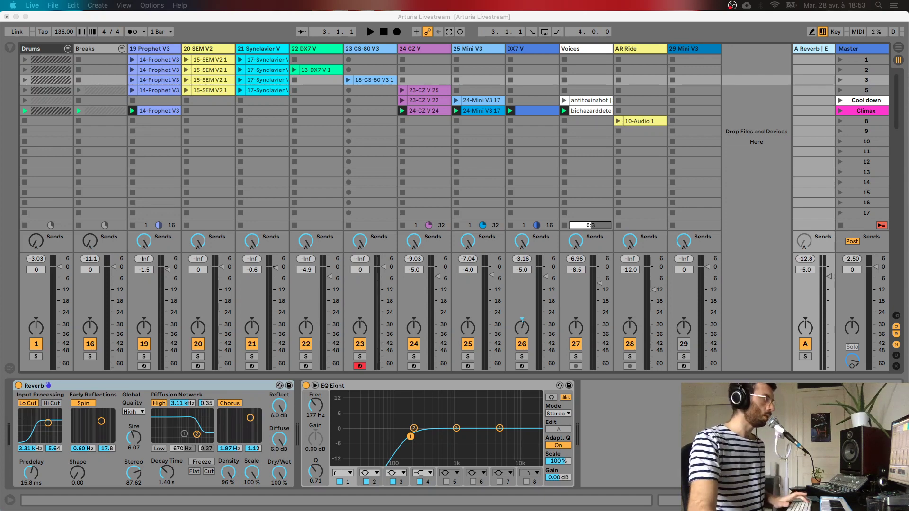
Step: Select the 24 CZ V track and open its CZ V synth window, moving the window up to fit the screen
{"action": "left_click", "coordinate": [423, 50]}
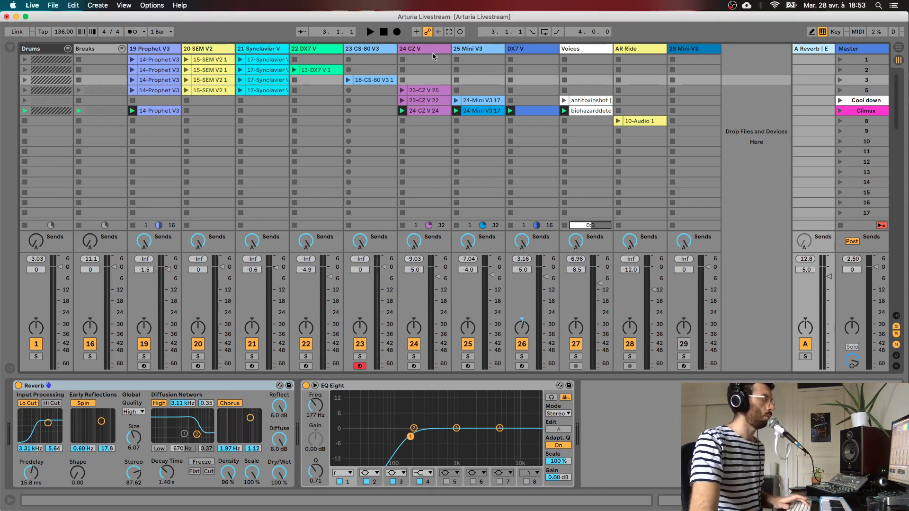
{"action": "left_click", "coordinate": [423, 50]}
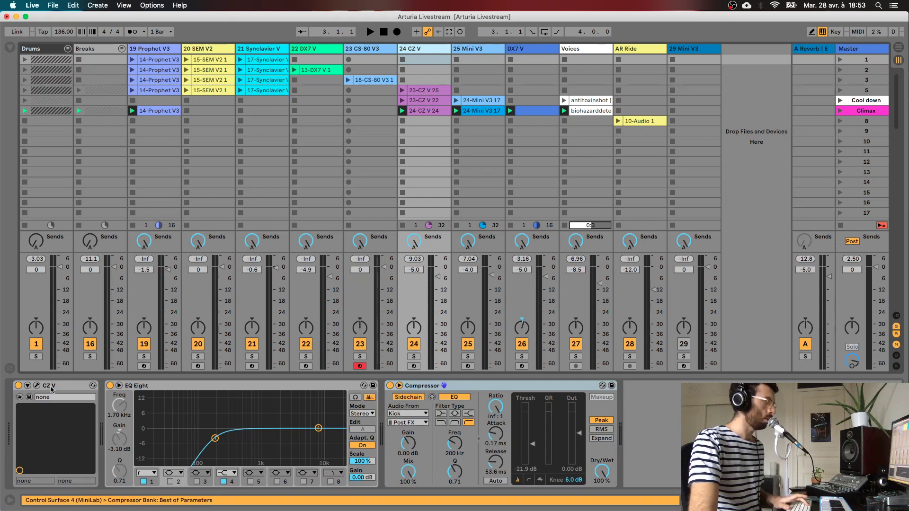
{"action": "left_click", "coordinate": [37, 387]}
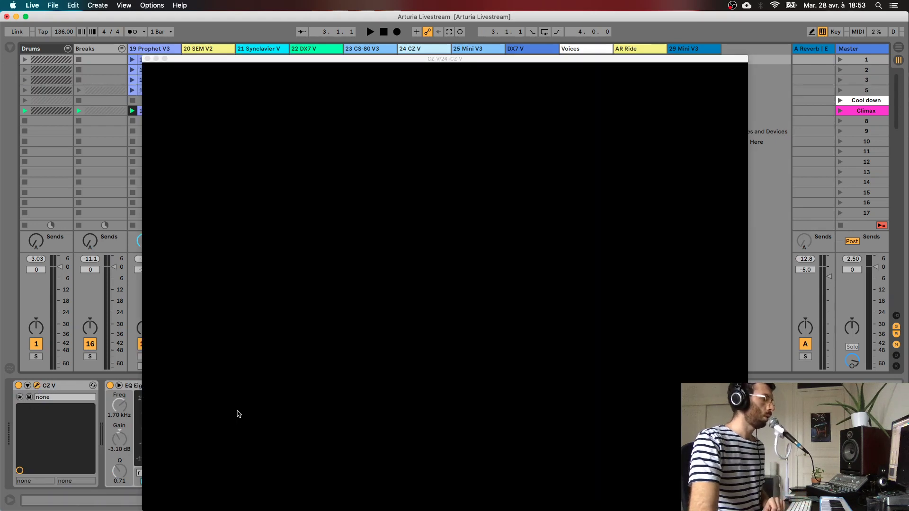
{"action": "left_click_drag", "start_coordinate": [531, 62], "coordinate": [517, 34]}
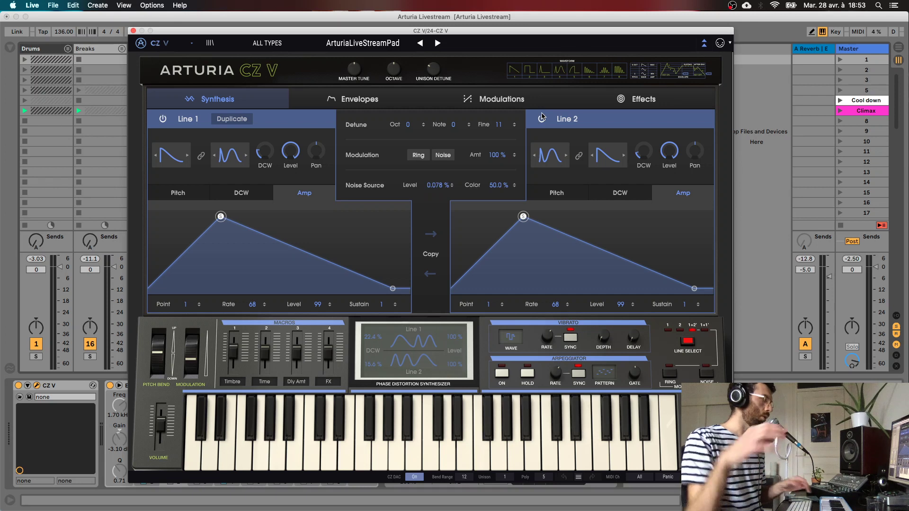
Step: Start a new default preset in CZ V, and arm track 24 with the synth window moved aside
{"action": "left_click", "coordinate": [156, 43]}
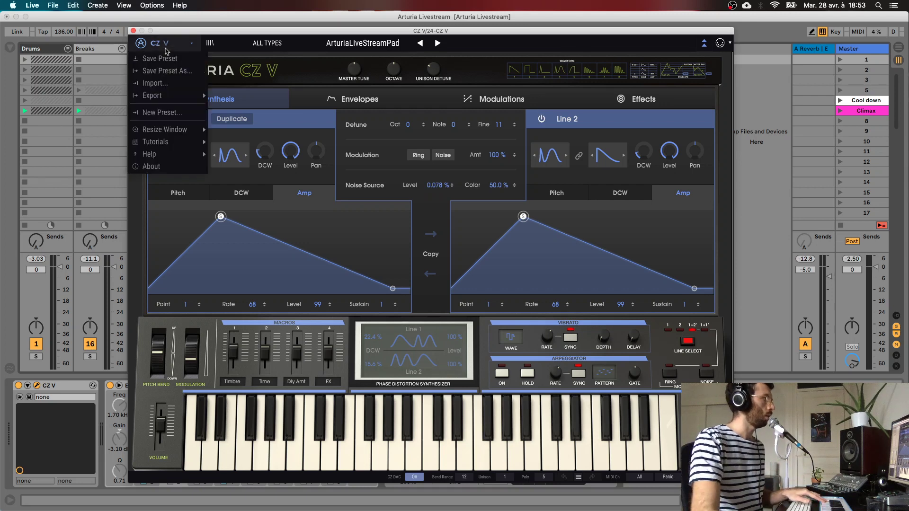
{"action": "left_click", "coordinate": [156, 110]}
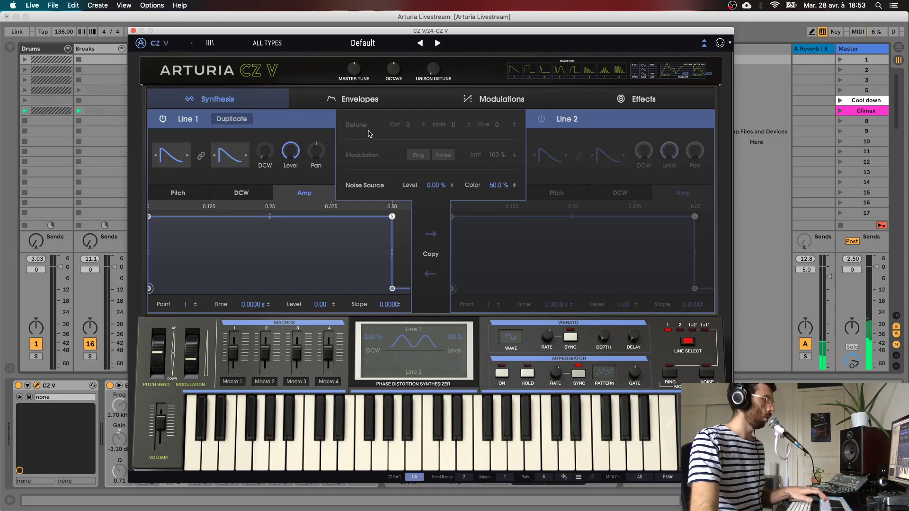
{"action": "left_click_drag", "start_coordinate": [193, 30], "coordinate": [264, 7]}
{"action": "left_click", "coordinate": [414, 366]}
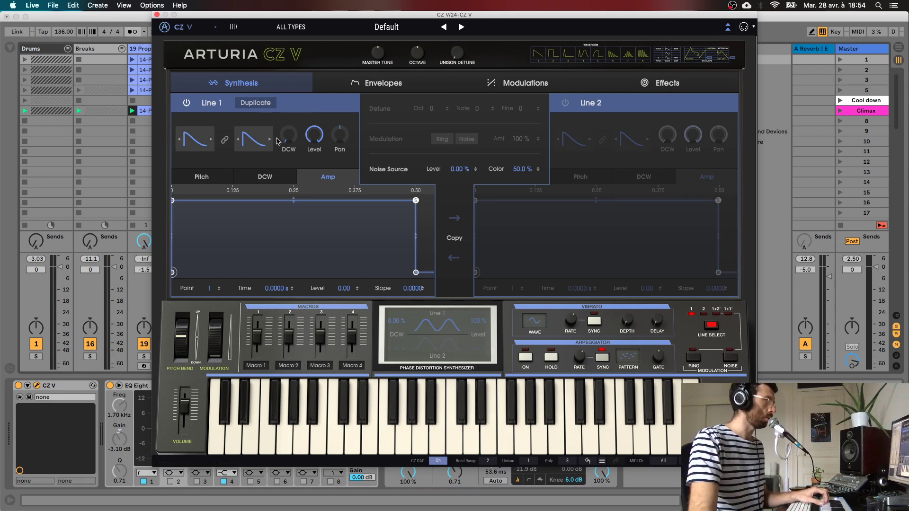
Step: Sweep Line 1's DCW amount up and down to demonstrate phase distortion, ending at 100 %
{"action": "mouse_move", "coordinate": [291, 141]}
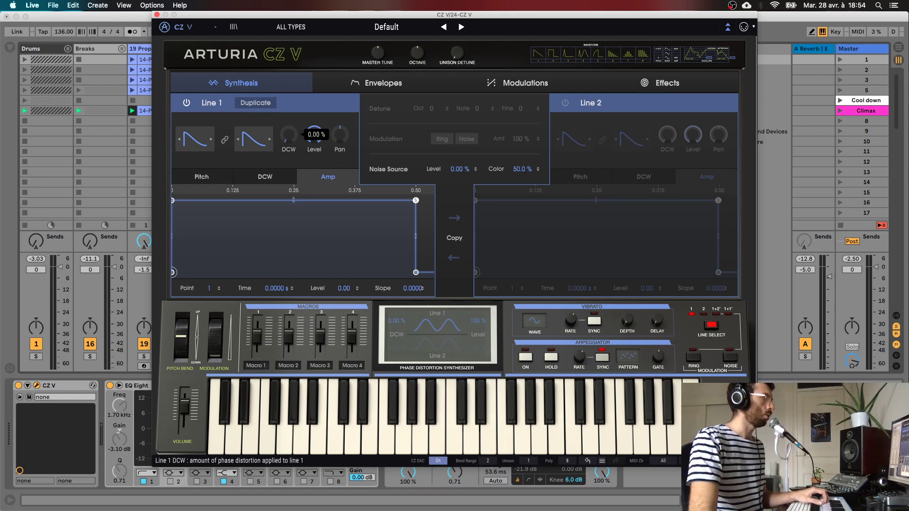
{"action": "left_click_drag", "start_coordinate": [289, 137], "coordinate": [289, 133]}
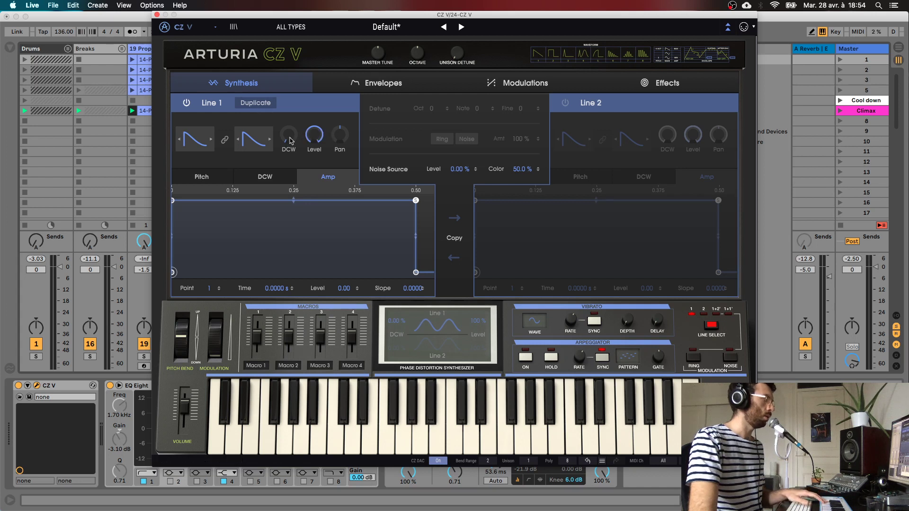
{"action": "mouse_move", "coordinate": [312, 138]}
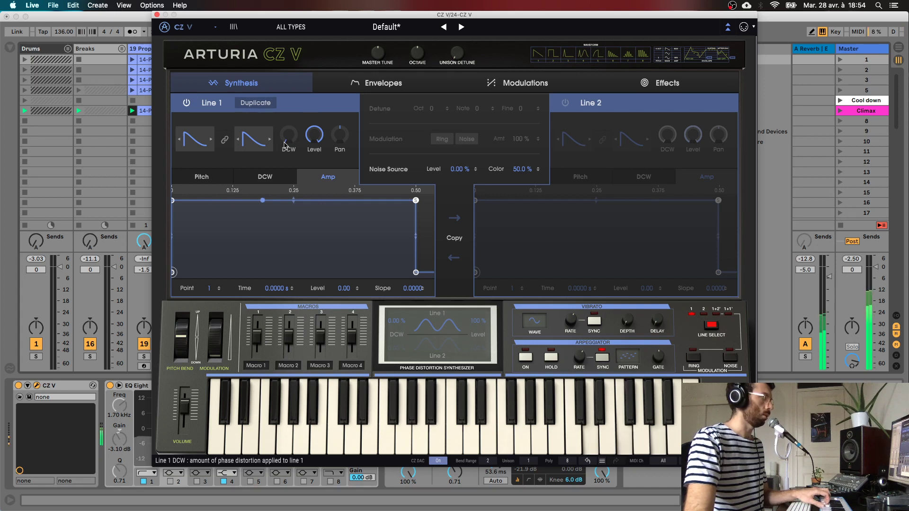
{"action": "left_click_drag", "start_coordinate": [288, 136], "coordinate": [288, 88]}
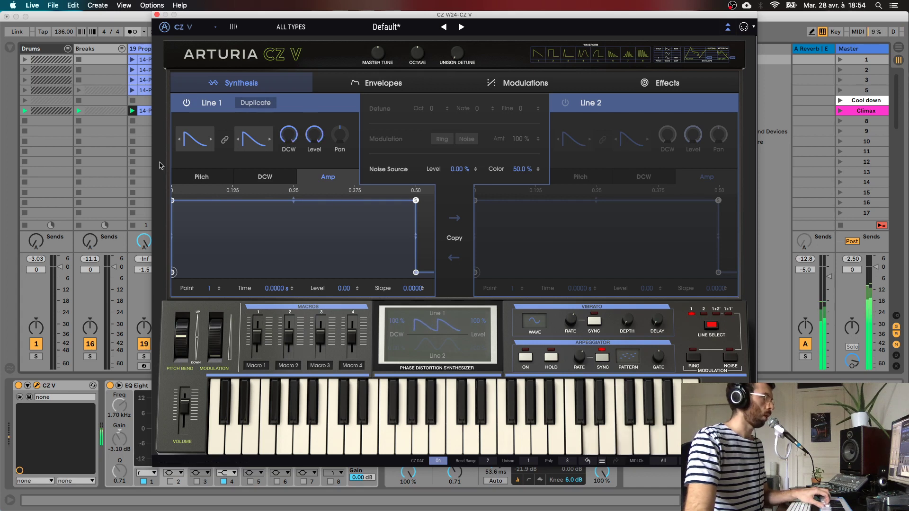
{"action": "left_click_drag", "start_coordinate": [288, 135], "coordinate": [299, 146]}
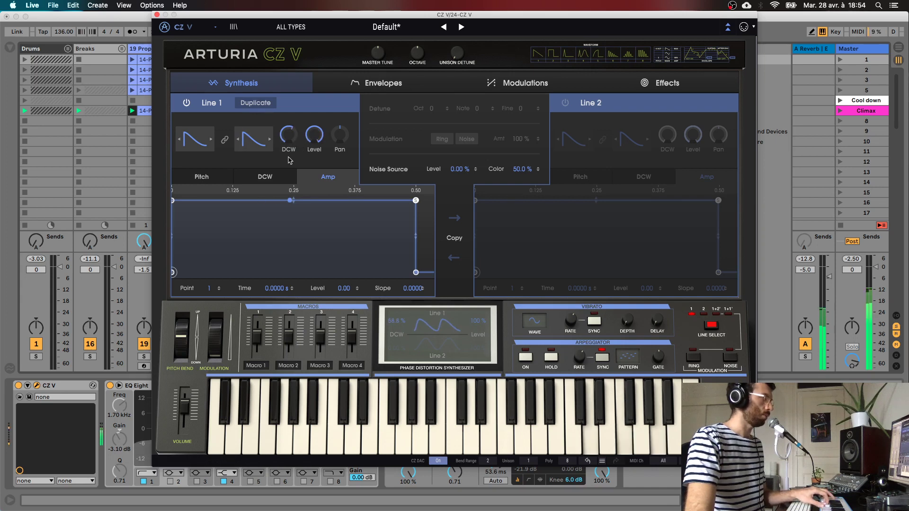
{"action": "left_click_drag", "start_coordinate": [288, 135], "coordinate": [288, 109]}
Step: Compare Line 1's two waveform shapes and set the second one to DblSine
{"action": "left_click", "coordinate": [253, 138]}
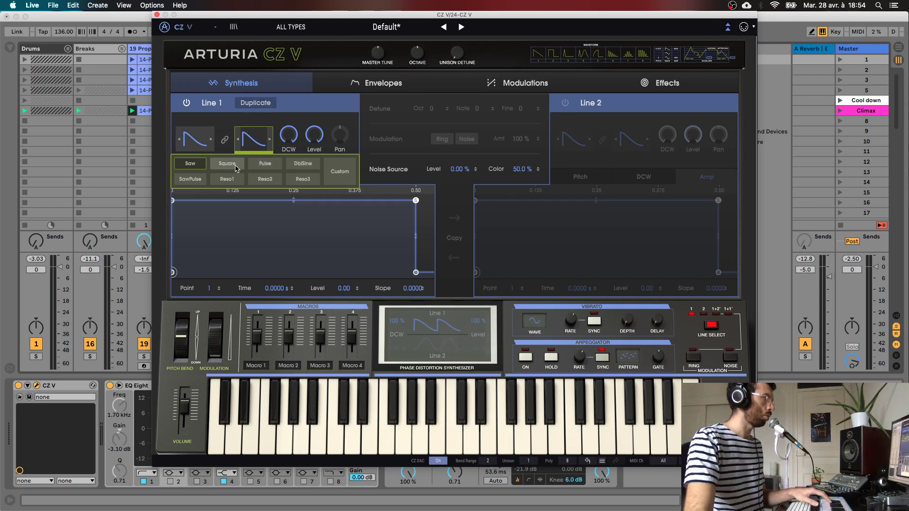
{"action": "left_click", "coordinate": [196, 141]}
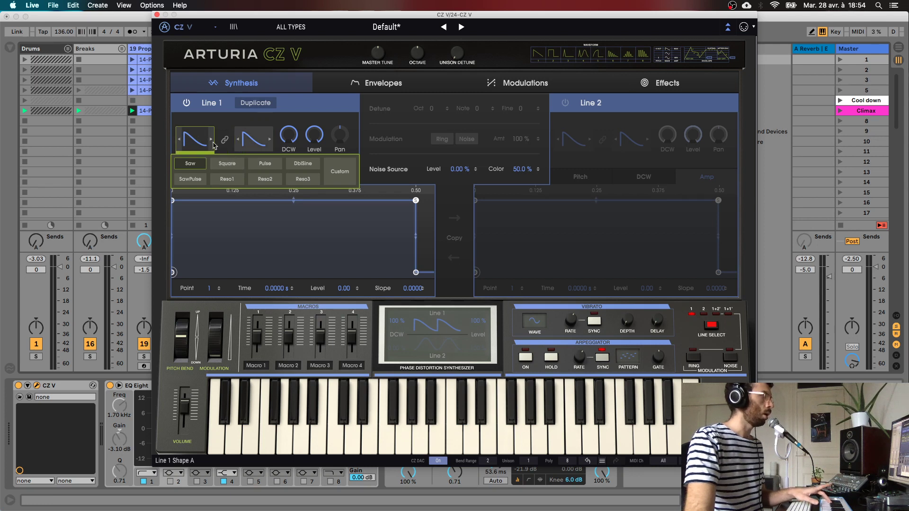
{"action": "left_click", "coordinate": [253, 139]}
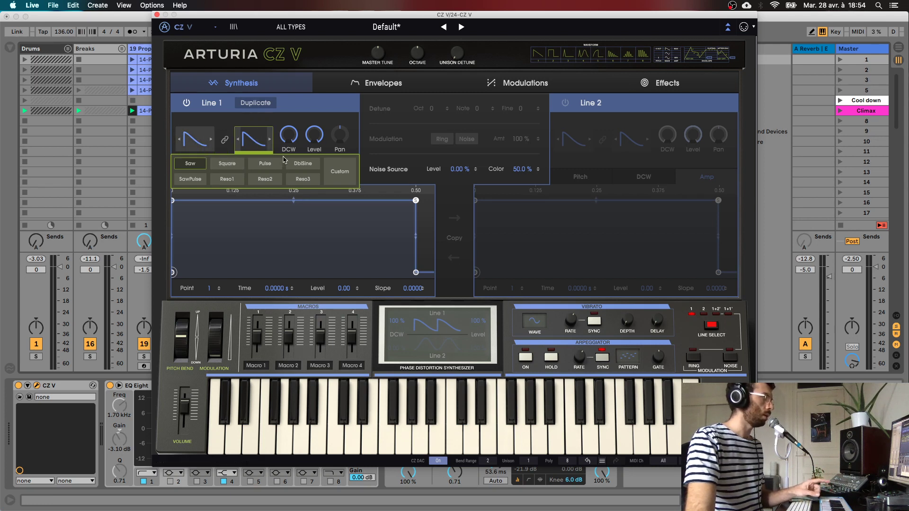
{"action": "left_click", "coordinate": [303, 166]}
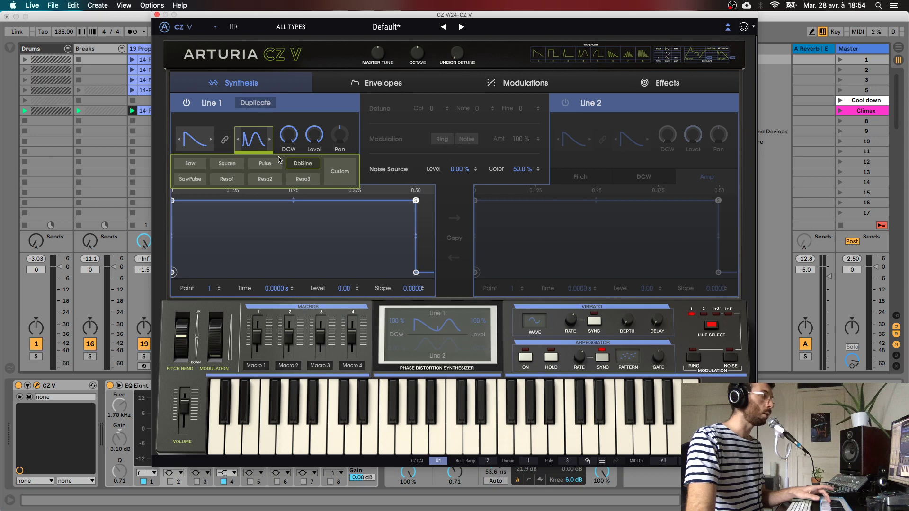
{"action": "left_click", "coordinate": [255, 136]}
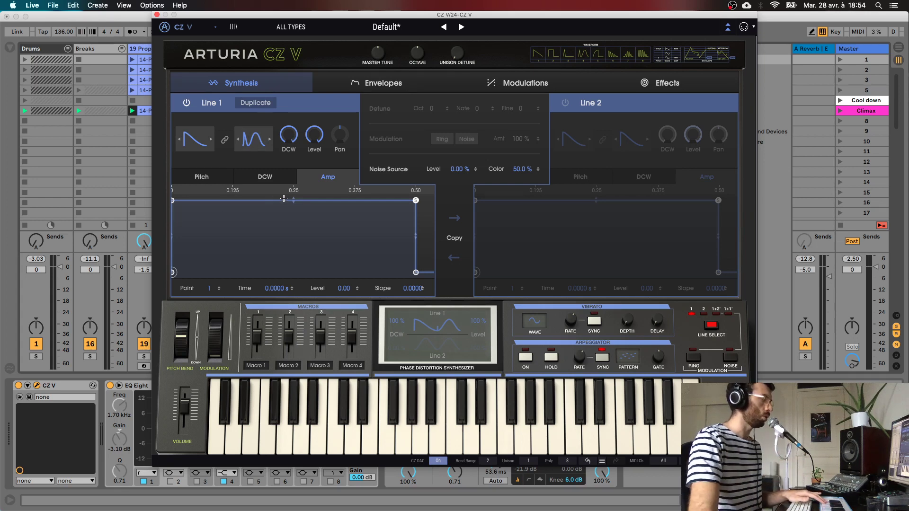
Step: Set Line 1's DCW to 21.2 % and place the second point of its DCW envelope at 1.0438 s, level 0.776
{"action": "left_click_drag", "start_coordinate": [289, 137], "coordinate": [289, 169]}
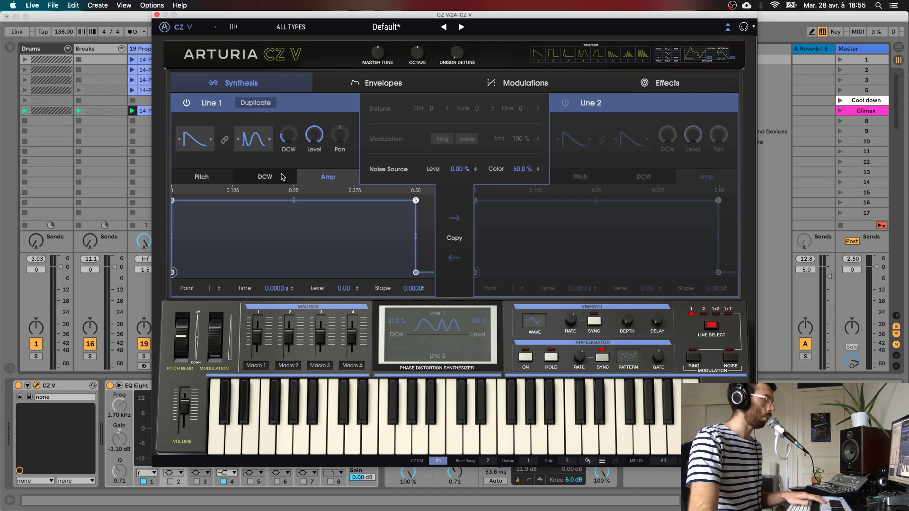
{"action": "left_click", "coordinate": [265, 177]}
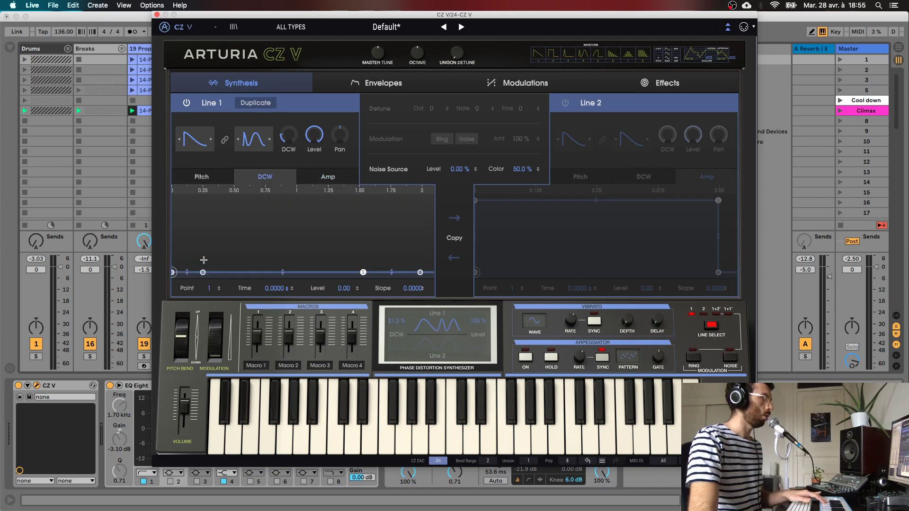
{"action": "left_click_drag", "start_coordinate": [202, 271], "coordinate": [203, 272]}
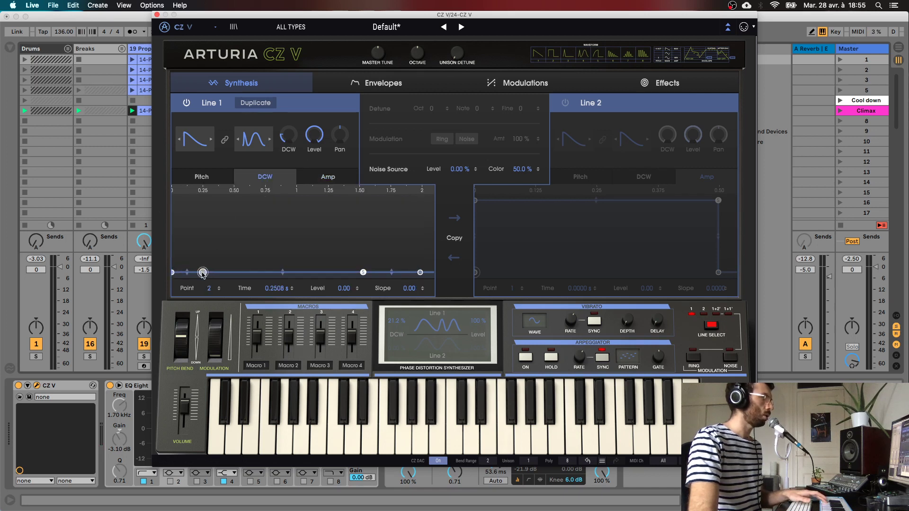
{"action": "left_click", "coordinate": [201, 177]}
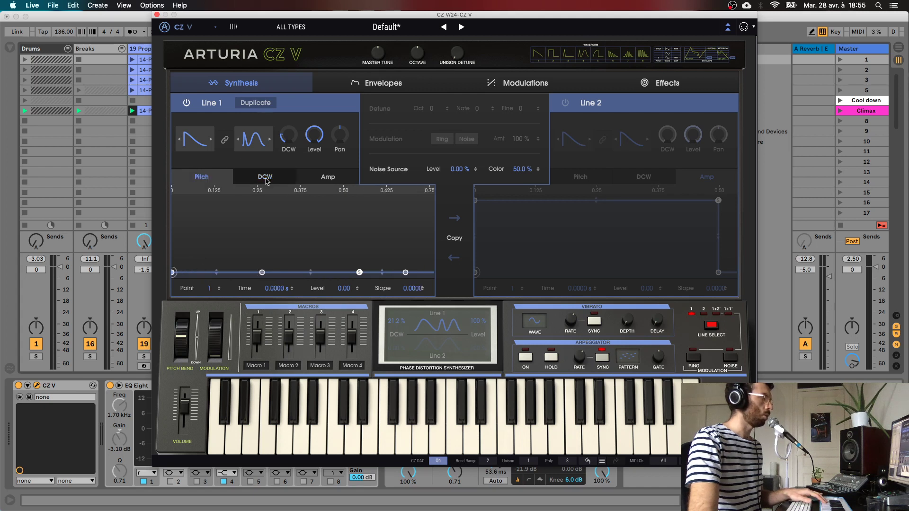
{"action": "left_click_drag", "start_coordinate": [172, 273], "coordinate": [170, 221]}
{"action": "left_click_drag", "start_coordinate": [262, 272], "coordinate": [231, 272]}
{"action": "left_click_drag", "start_coordinate": [172, 222], "coordinate": [302, 216]}
{"action": "left_click", "coordinate": [265, 177]}
{"action": "mouse_move", "coordinate": [288, 137]}
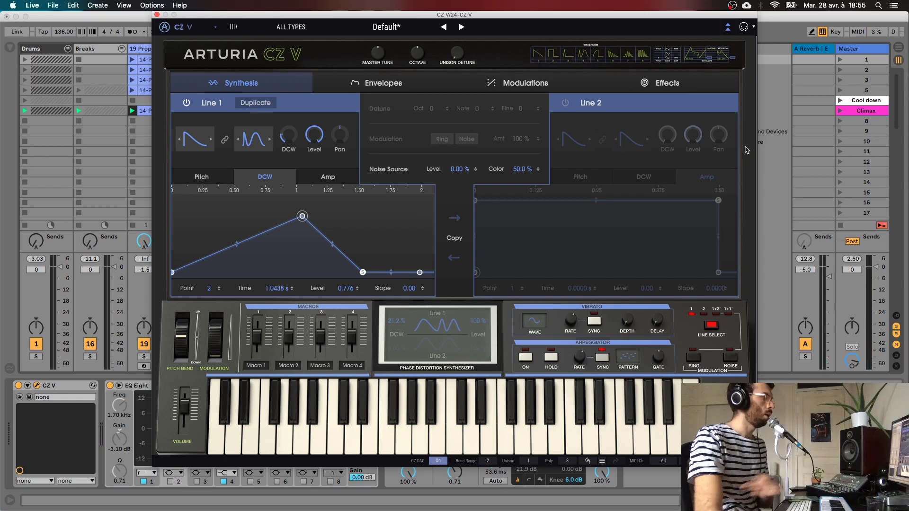
Step: Turn on Line 2 and set the noise source level to 0.003 %
{"action": "left_click", "coordinate": [566, 104]}
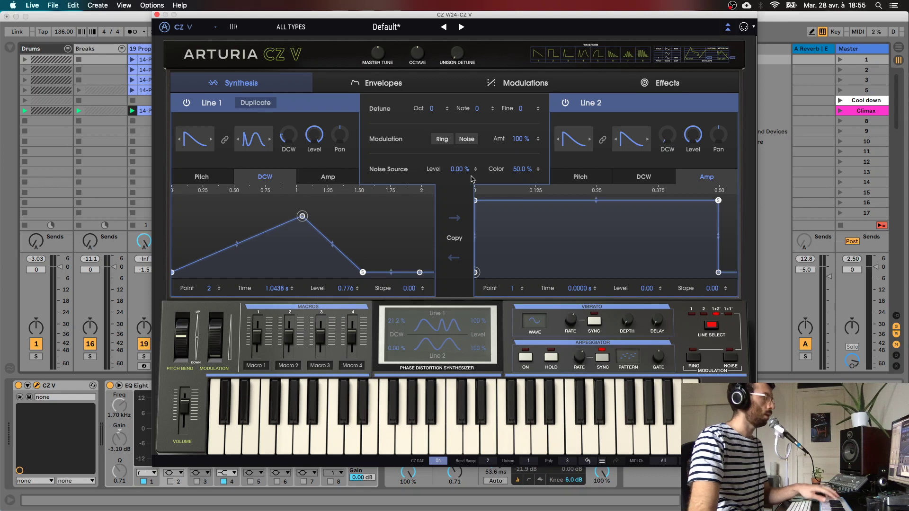
{"action": "left_click_drag", "start_coordinate": [467, 173], "coordinate": [466, 173]}
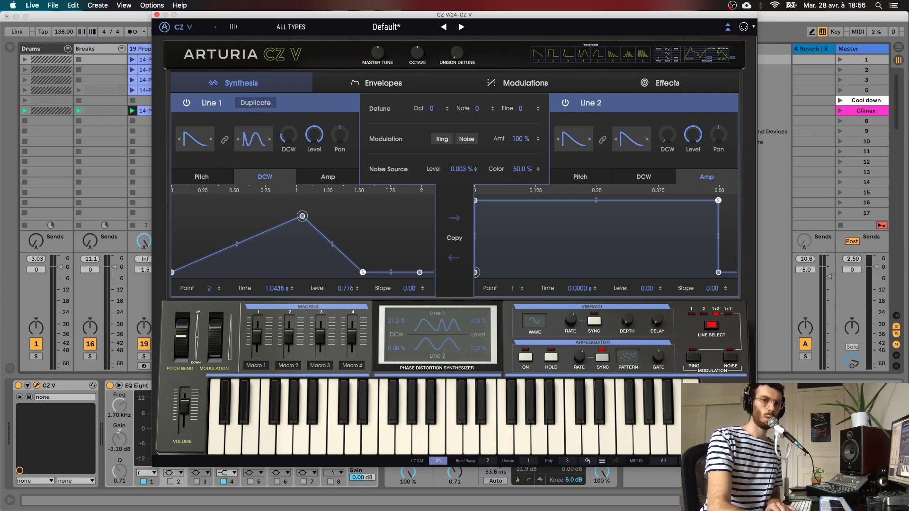
Step: Return to the CZ V window, show Live's browser, and move the synth window down clear of the track headers
{"action": "key", "text": "super+alt+p"}
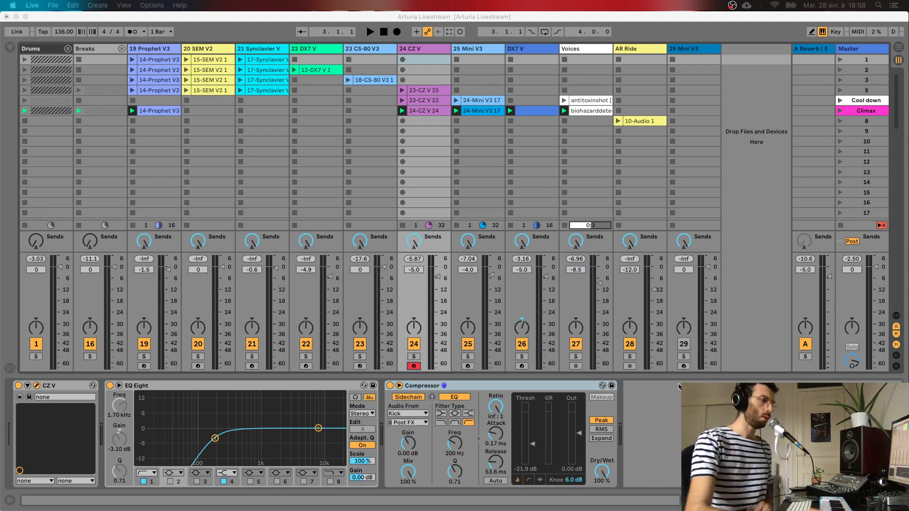
{"action": "key", "text": "super+alt+p"}
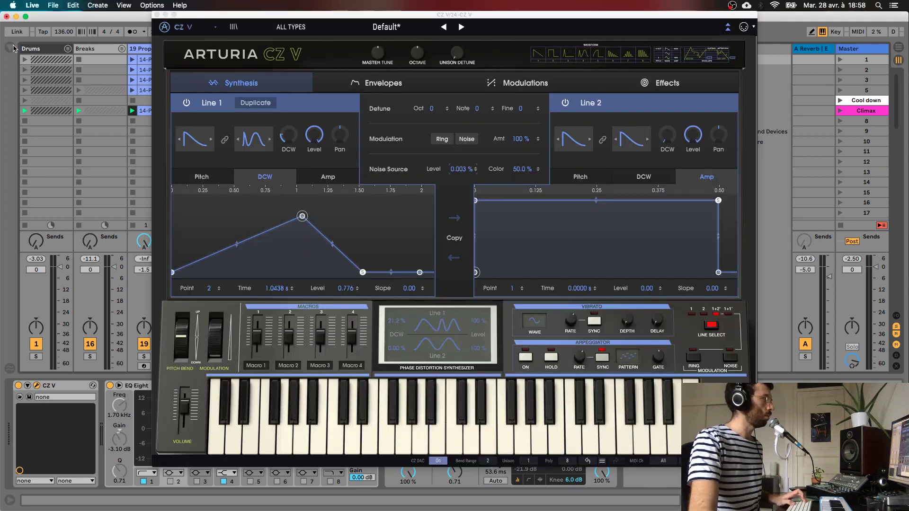
{"action": "left_click", "coordinate": [10, 47]}
{"action": "left_click_drag", "start_coordinate": [209, 17], "coordinate": [269, 238]}
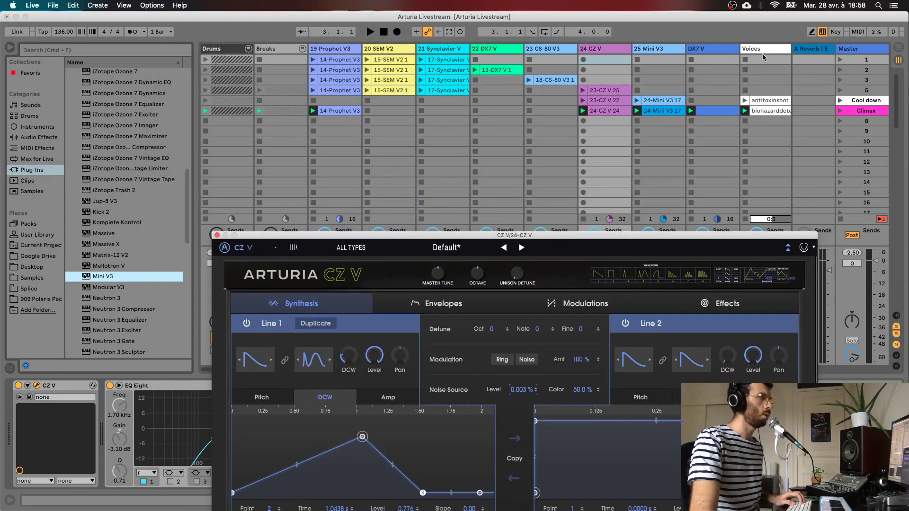
Step: Select the 29 Mini V3 track, replace its synth with the CMI V plug-in, and hide the browser
{"action": "key", "text": "Return"}
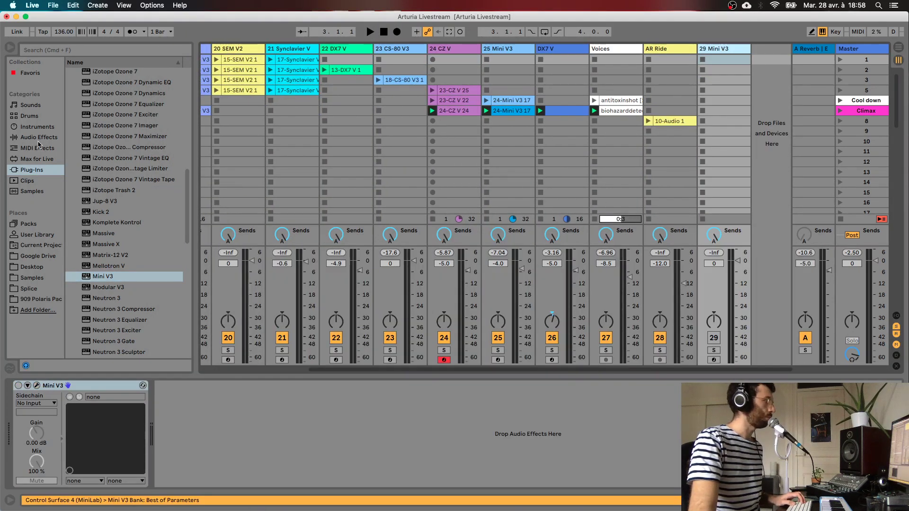
{"action": "scroll", "coordinate": [99, 165], "scroll_direction": "up", "scroll_amount": 5}
{"action": "scroll", "coordinate": [107, 168], "scroll_direction": "up", "scroll_amount": 6}
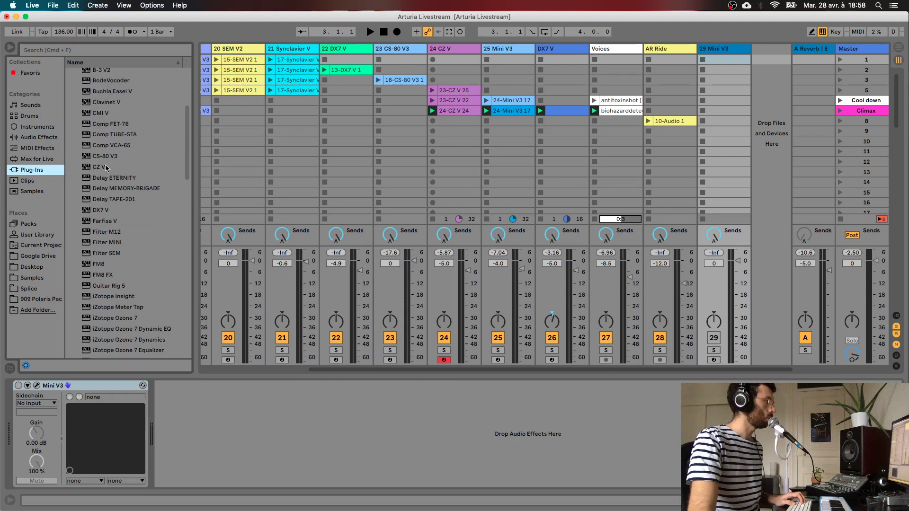
{"action": "left_click", "coordinate": [117, 118]}
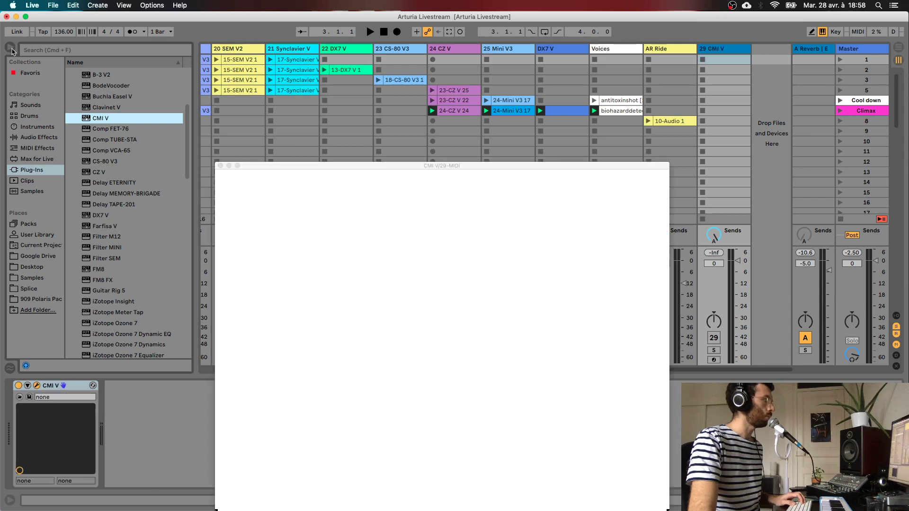
{"action": "left_click", "coordinate": [11, 48]}
Step: Arm track 29 for playing CMI V and move the synth window up to show it completely
{"action": "left_click_drag", "start_coordinate": [545, 168], "coordinate": [523, 48]}
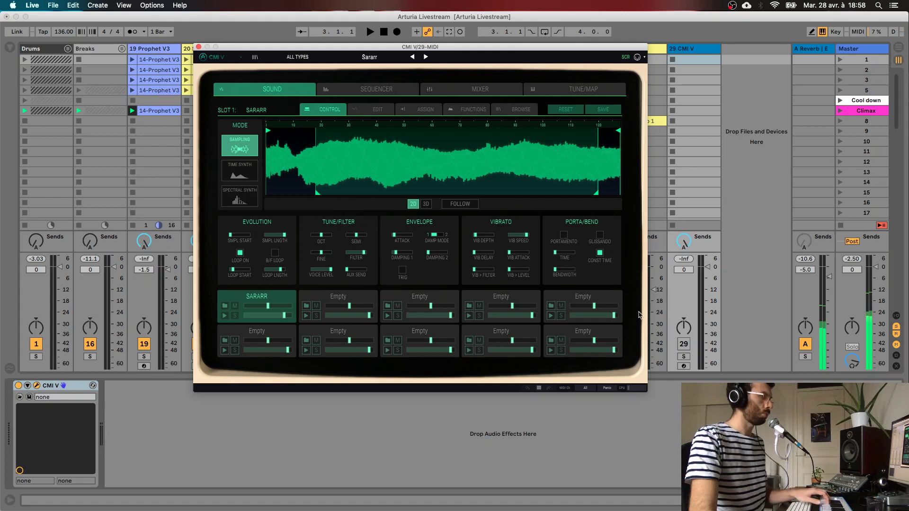
{"action": "left_click", "coordinate": [684, 366]}
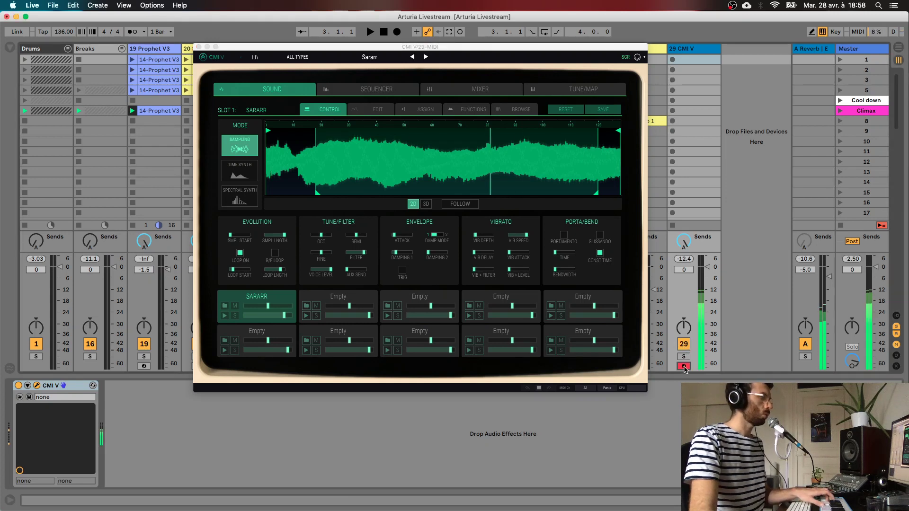
{"action": "left_click_drag", "start_coordinate": [637, 48], "coordinate": [670, 16]}
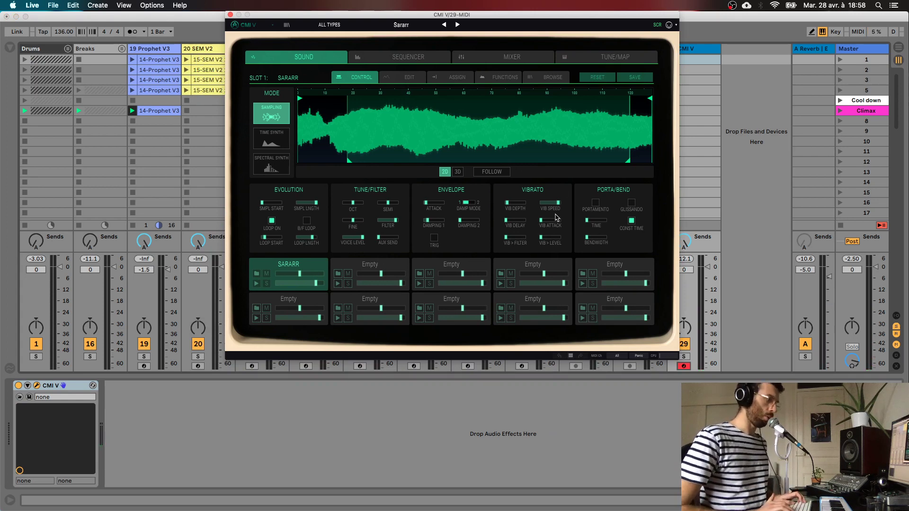
Step: Enlarge the CMI V window and switch slot 1 through the Time Synth and Spectral Synth modes, returning it to Sampling
{"action": "key", "text": "super+plus"}
{"action": "key", "text": "super+plus"}
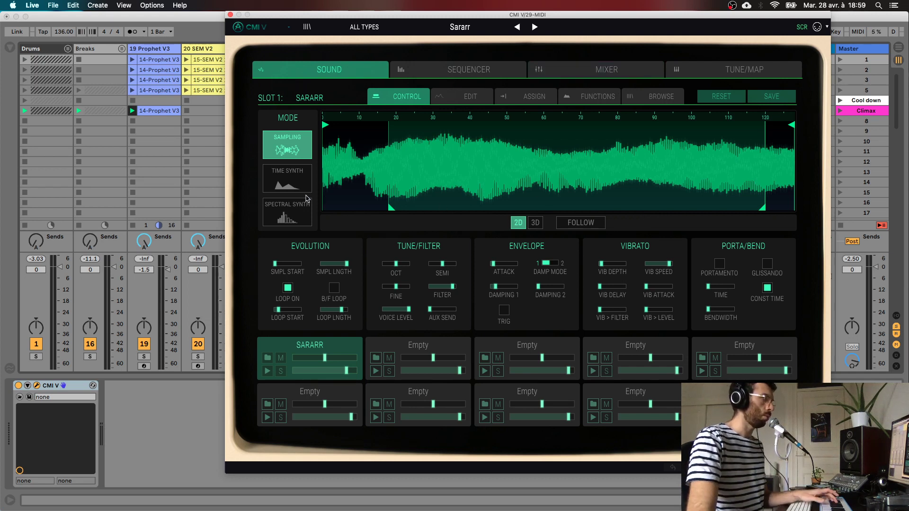
{"action": "left_click", "coordinate": [279, 191]}
{"action": "left_click", "coordinate": [287, 213]}
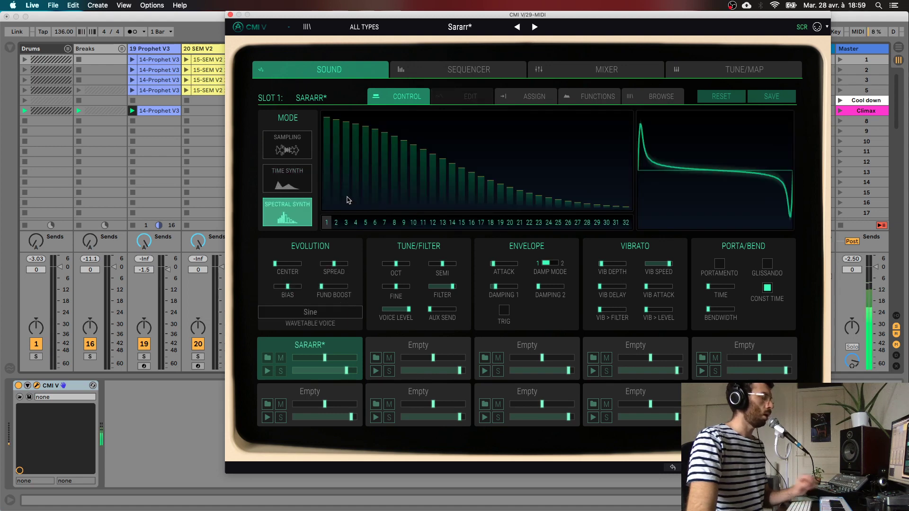
{"action": "left_click", "coordinate": [291, 146]}
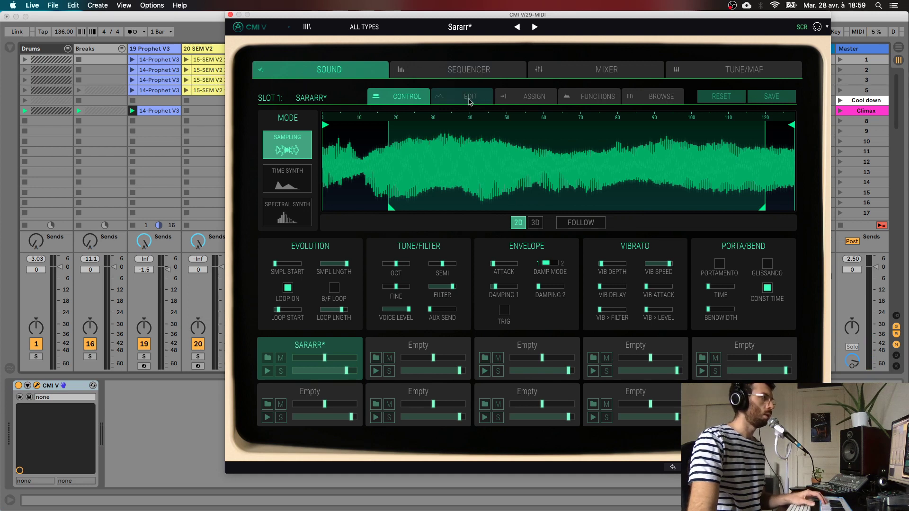
Step: Go through CMI V's sound slots 2 to 10 one after another to show the empty slots
{"action": "left_click", "coordinate": [421, 348]}
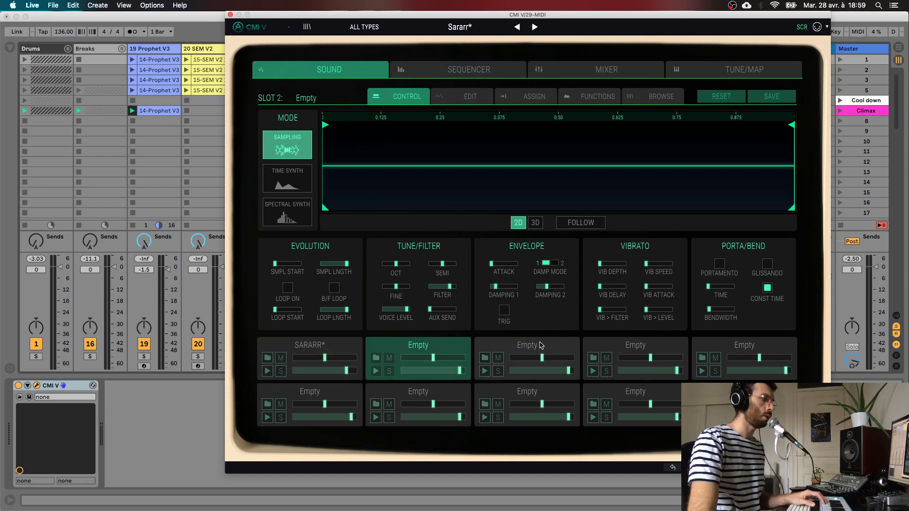
{"action": "left_click", "coordinate": [542, 345]}
{"action": "left_click", "coordinate": [655, 344]}
{"action": "left_click", "coordinate": [742, 346]}
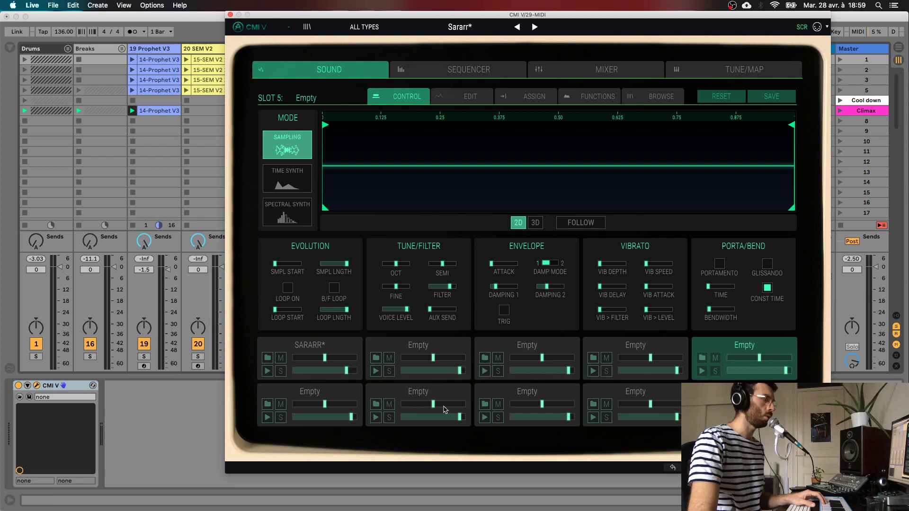
{"action": "left_click", "coordinate": [334, 399]}
{"action": "left_click", "coordinate": [392, 395]}
{"action": "left_click", "coordinate": [573, 394]}
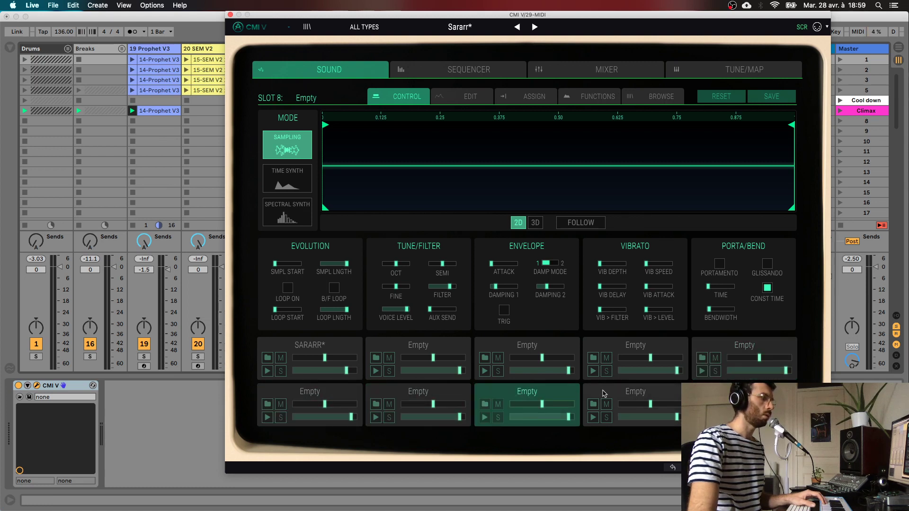
{"action": "left_click", "coordinate": [604, 393]}
{"action": "left_click", "coordinate": [739, 393]}
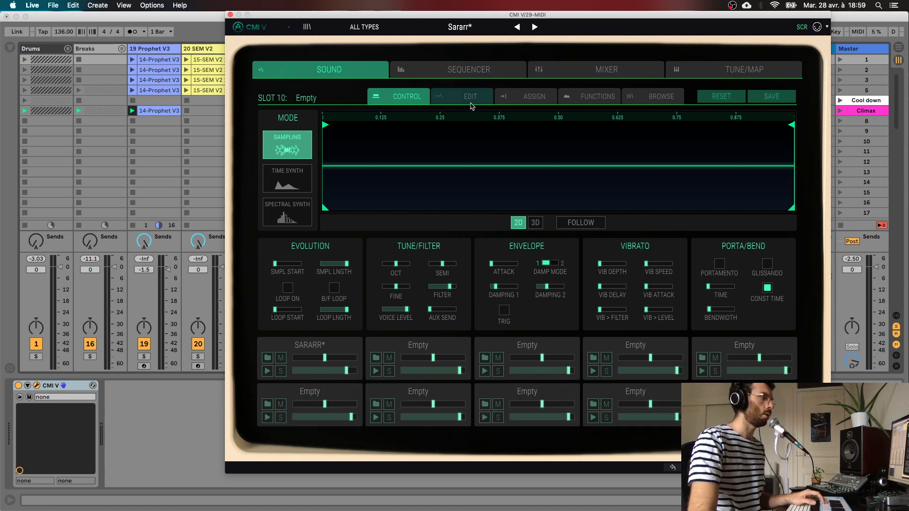
Step: Show CMI V's sequencer and mixer pages, and return to the sequencer
{"action": "left_click", "coordinate": [482, 72]}
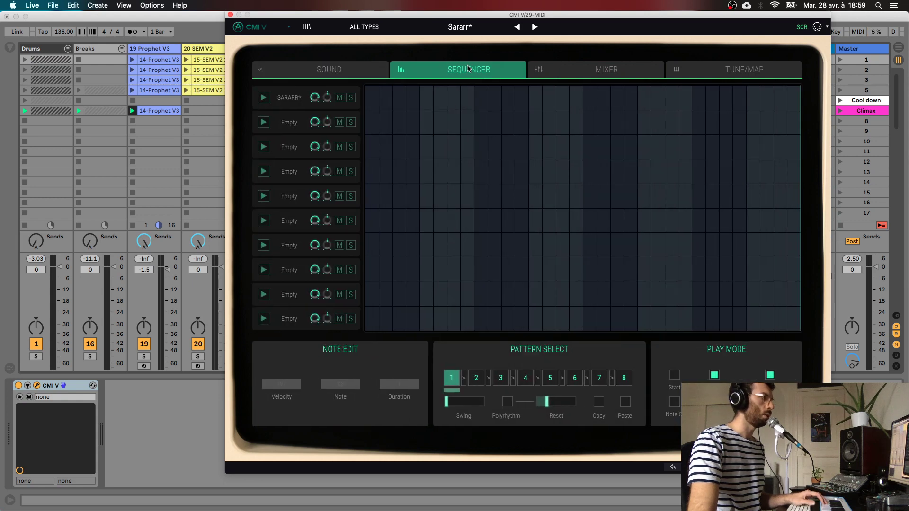
{"action": "left_click", "coordinate": [575, 69]}
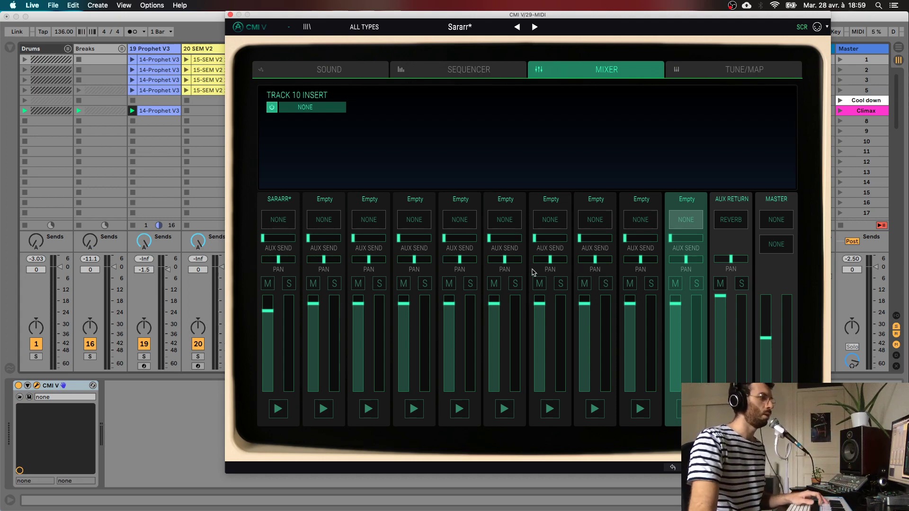
{"action": "left_click", "coordinate": [474, 72]}
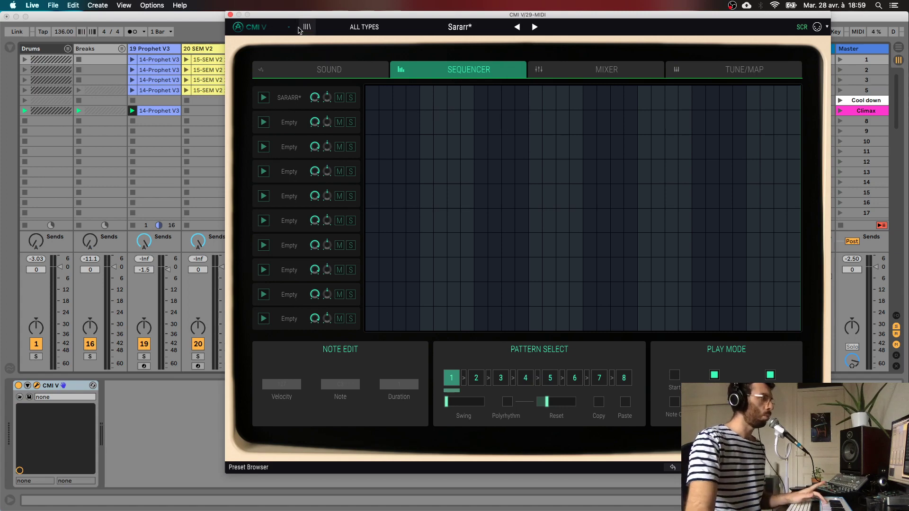
Step: Open CMI V's preset browser, load the Orch2 preset, and move the synth window clear of the Master track
{"action": "left_click", "coordinate": [308, 27]}
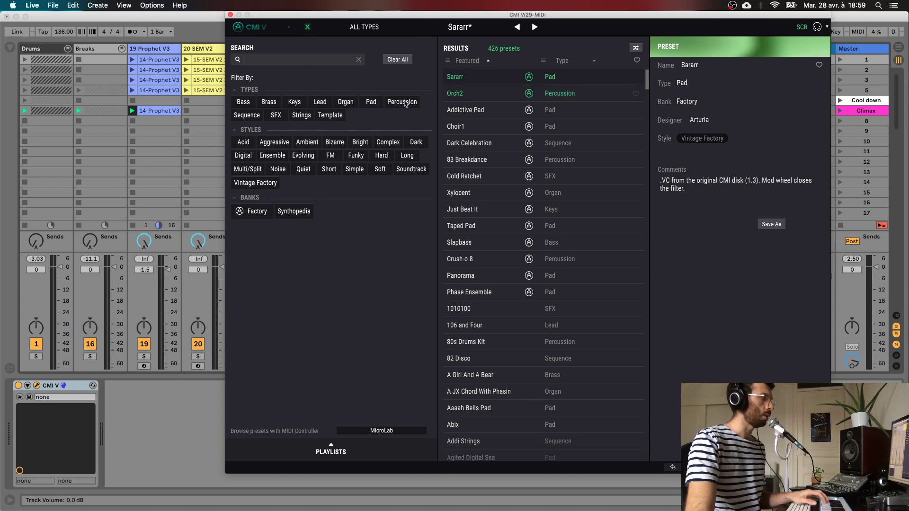
{"action": "left_click", "coordinate": [534, 27]}
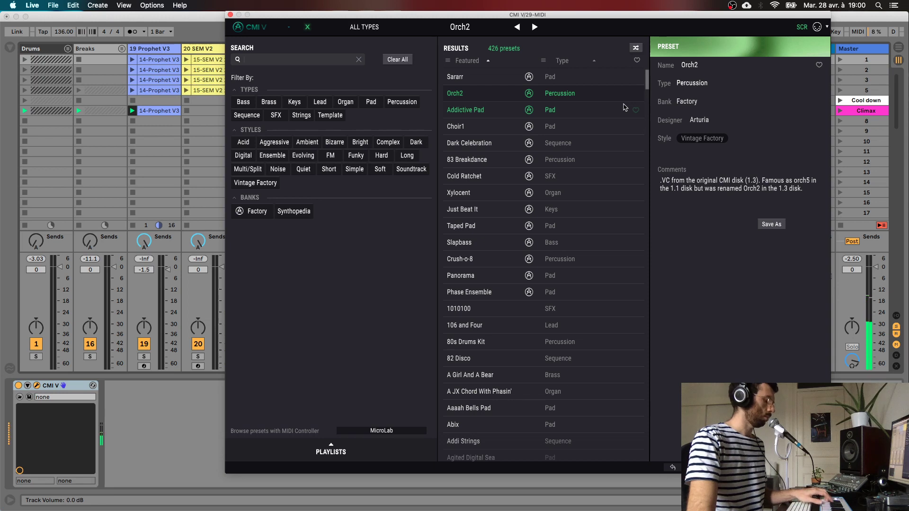
{"action": "left_click_drag", "start_coordinate": [540, 15], "coordinate": [408, 14]}
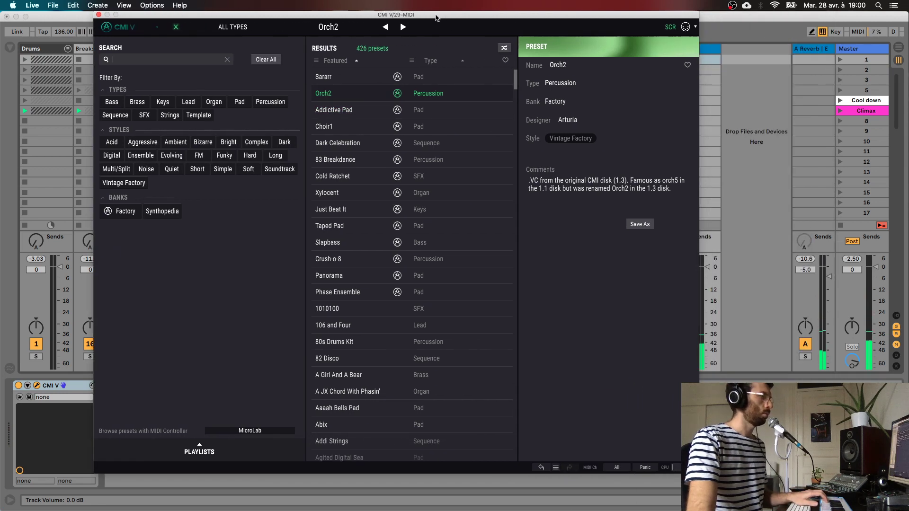
Step: Audition the presets Sararr, Addictive Pad, Choir1 and Dark Celebration, and load 83 Breakdance
{"action": "left_click", "coordinate": [505, 79]}
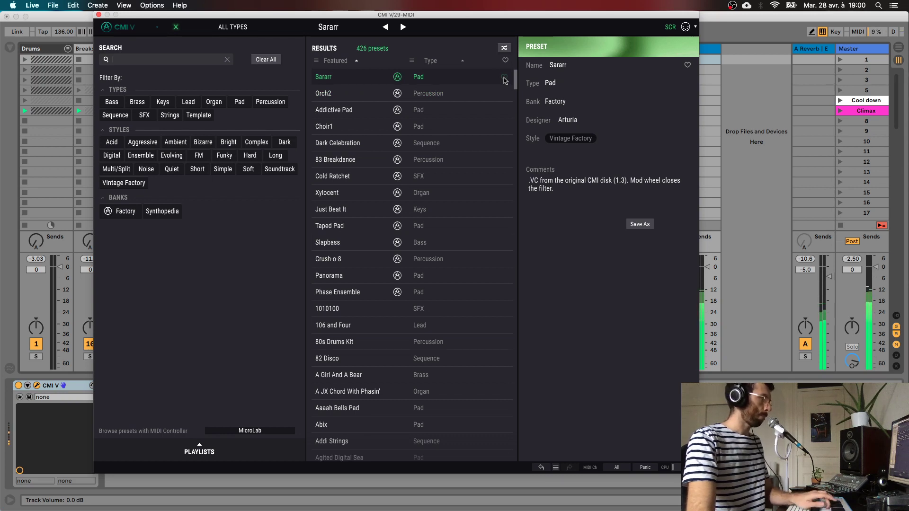
{"action": "left_click", "coordinate": [435, 118]}
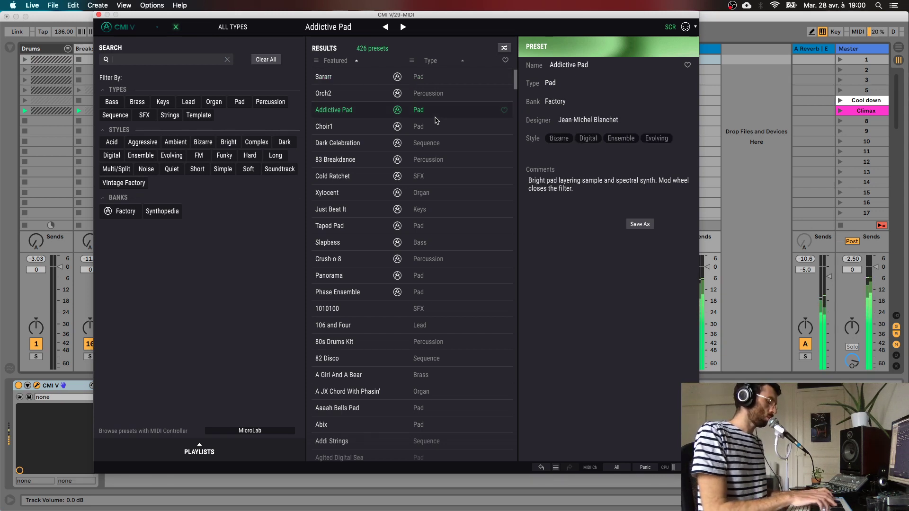
{"action": "left_click", "coordinate": [408, 27]}
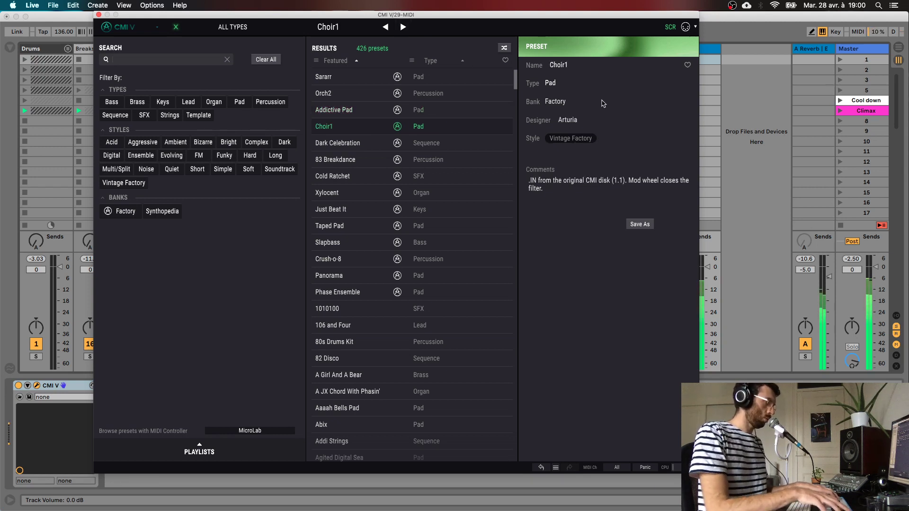
{"action": "left_click", "coordinate": [404, 27]}
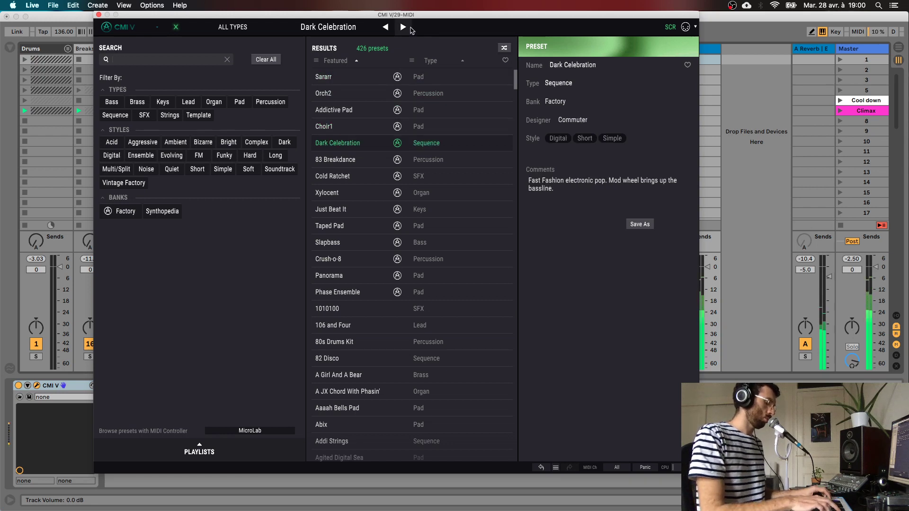
{"action": "left_click", "coordinate": [411, 29]}
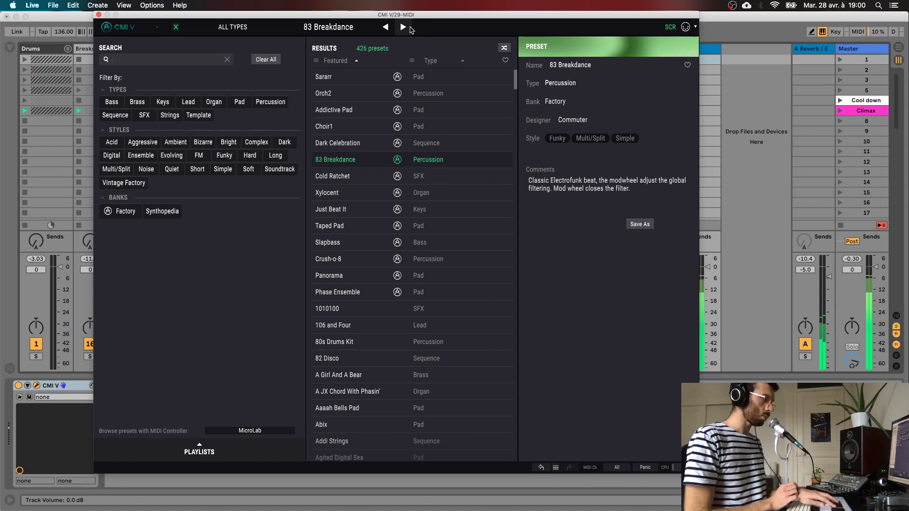
Step: Close the preset browser to show the 83 Breakdance sequencer pattern, and play and stop it
{"action": "left_click", "coordinate": [176, 27]}
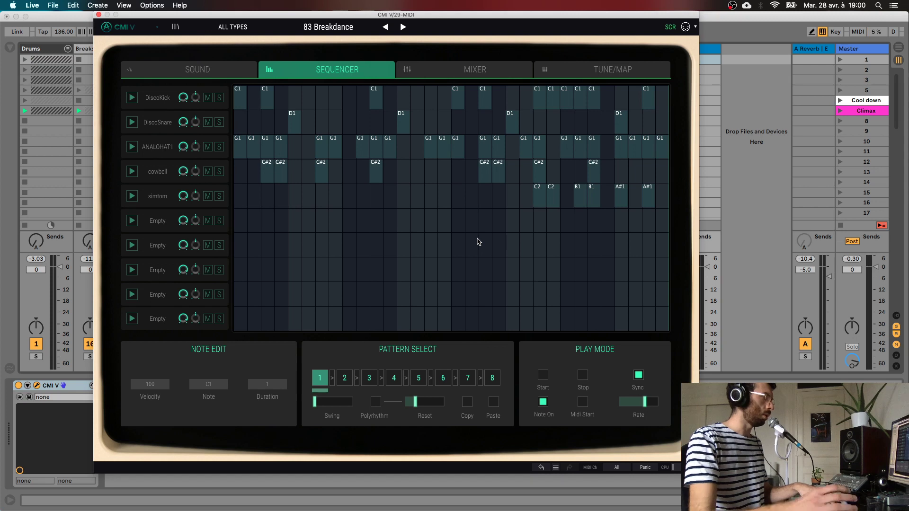
{"action": "key", "text": "space"}
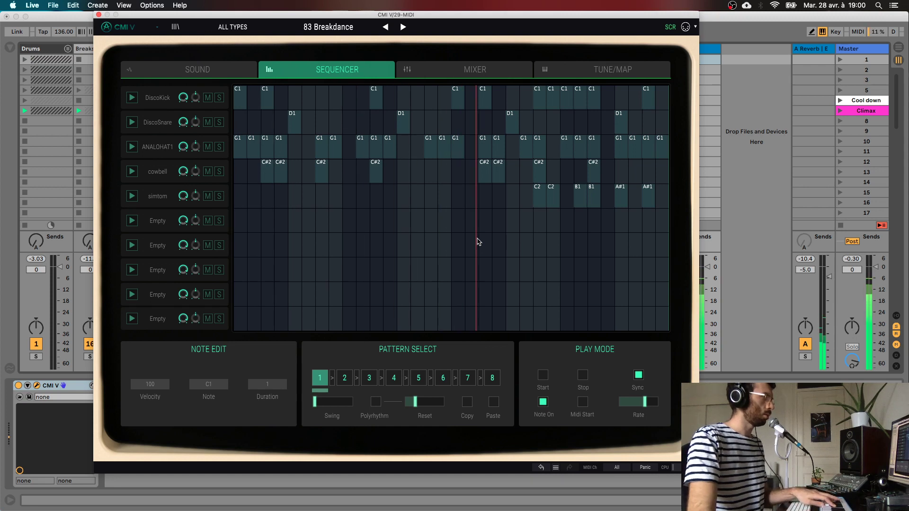
{"action": "key", "text": "space"}
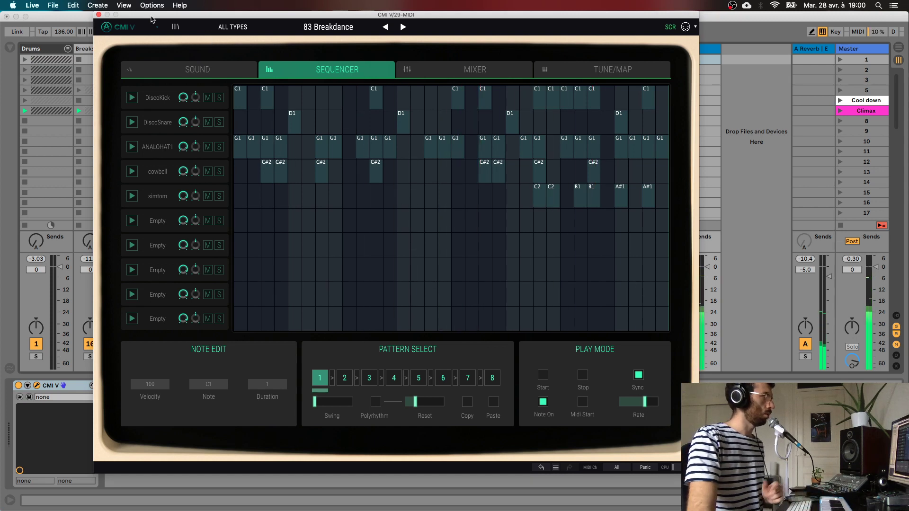
Step: Reopen CMI V's preset browser, and close the synth window to return to the Session View
{"action": "left_click", "coordinate": [175, 27]}
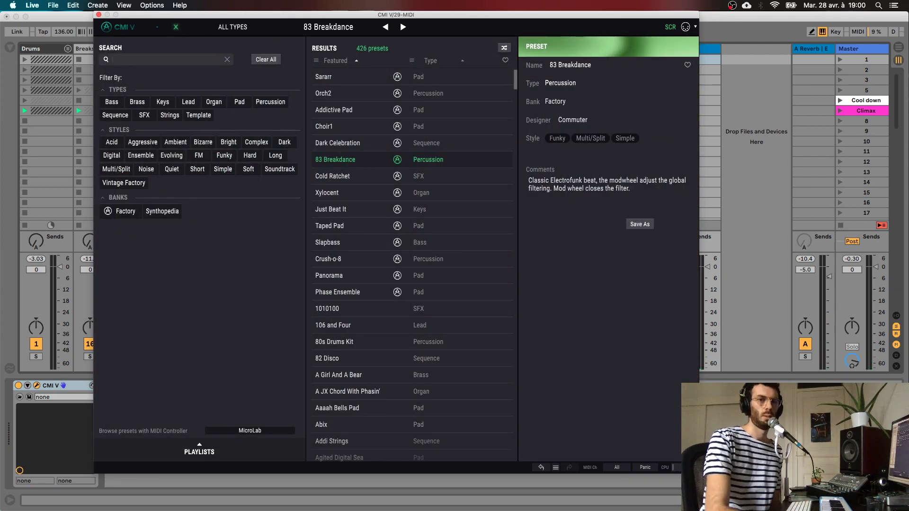
{"action": "key", "text": "super+w"}
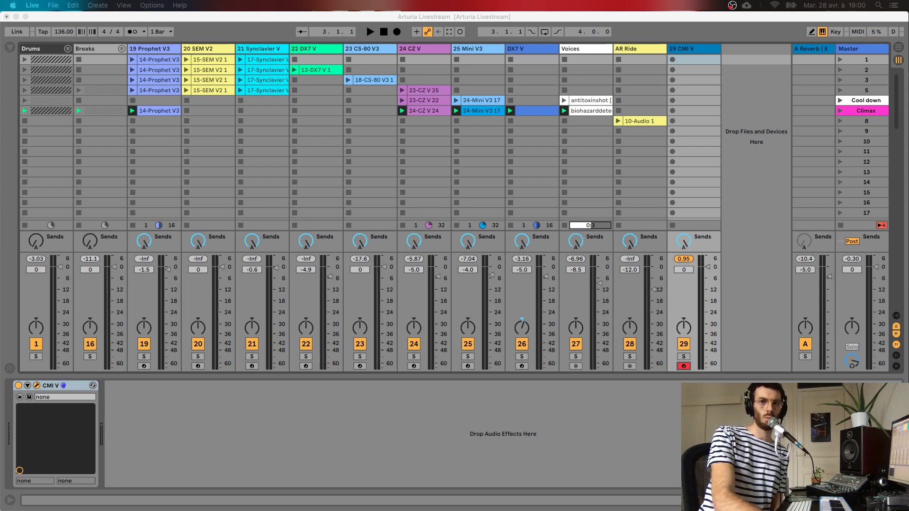
{"action": "scroll", "coordinate": [407, 137], "scroll_direction": "down", "scroll_amount": 1}
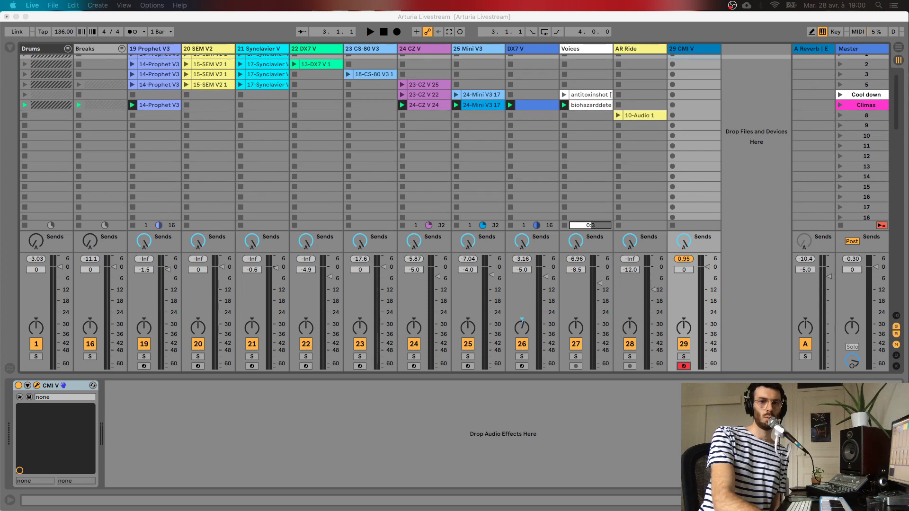